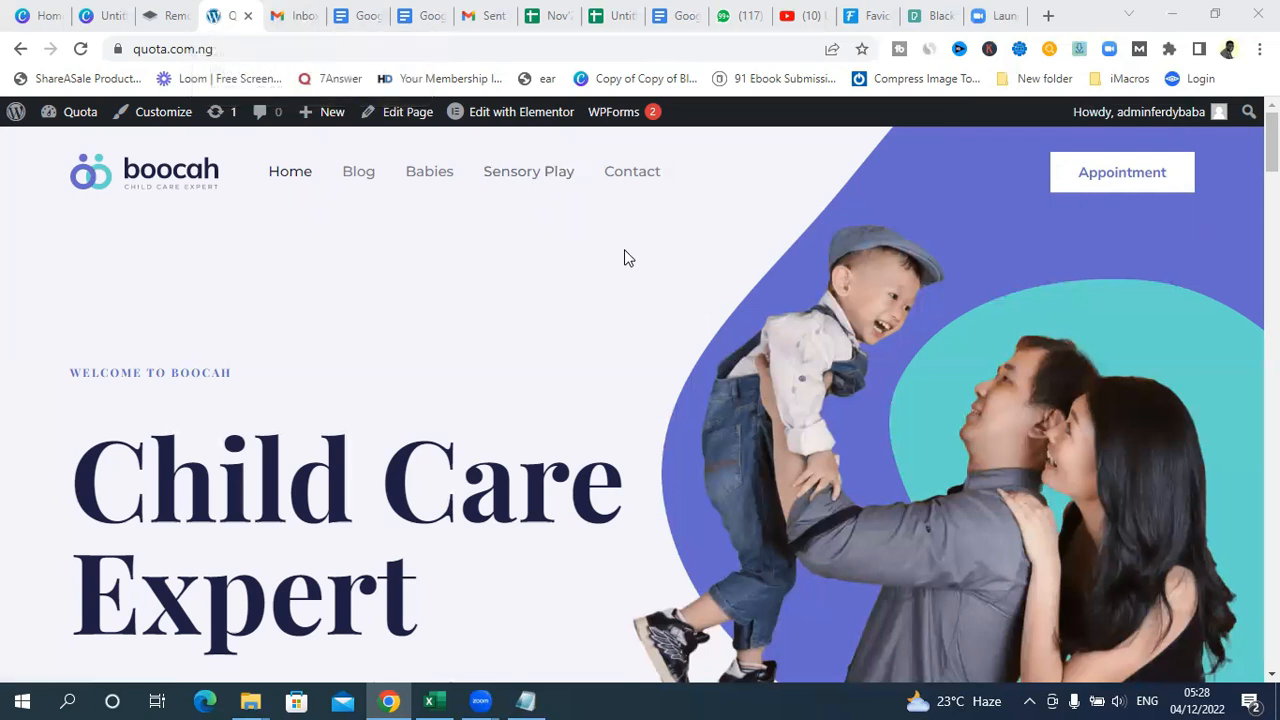
Step: Switch to the favicon.io converter page and look over its upload and download area
click(858, 16)
scroll(310, 175, up, 3)
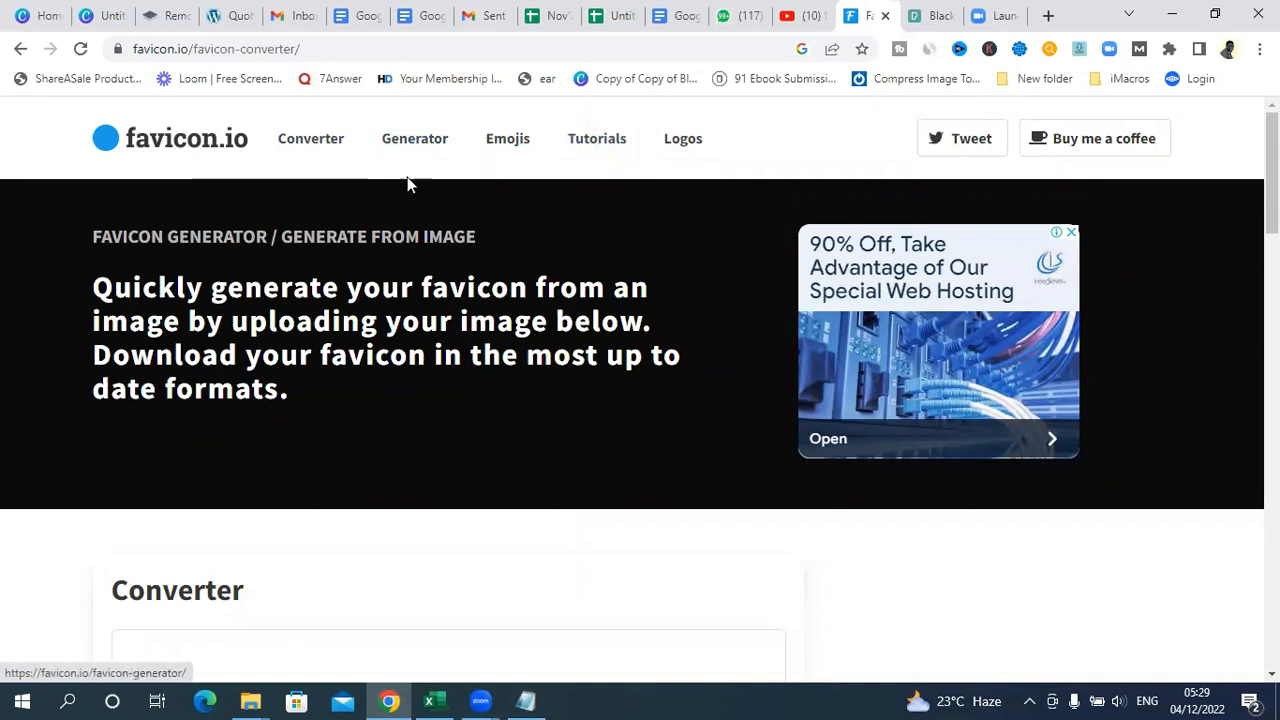
scroll(477, 142, down, 2)
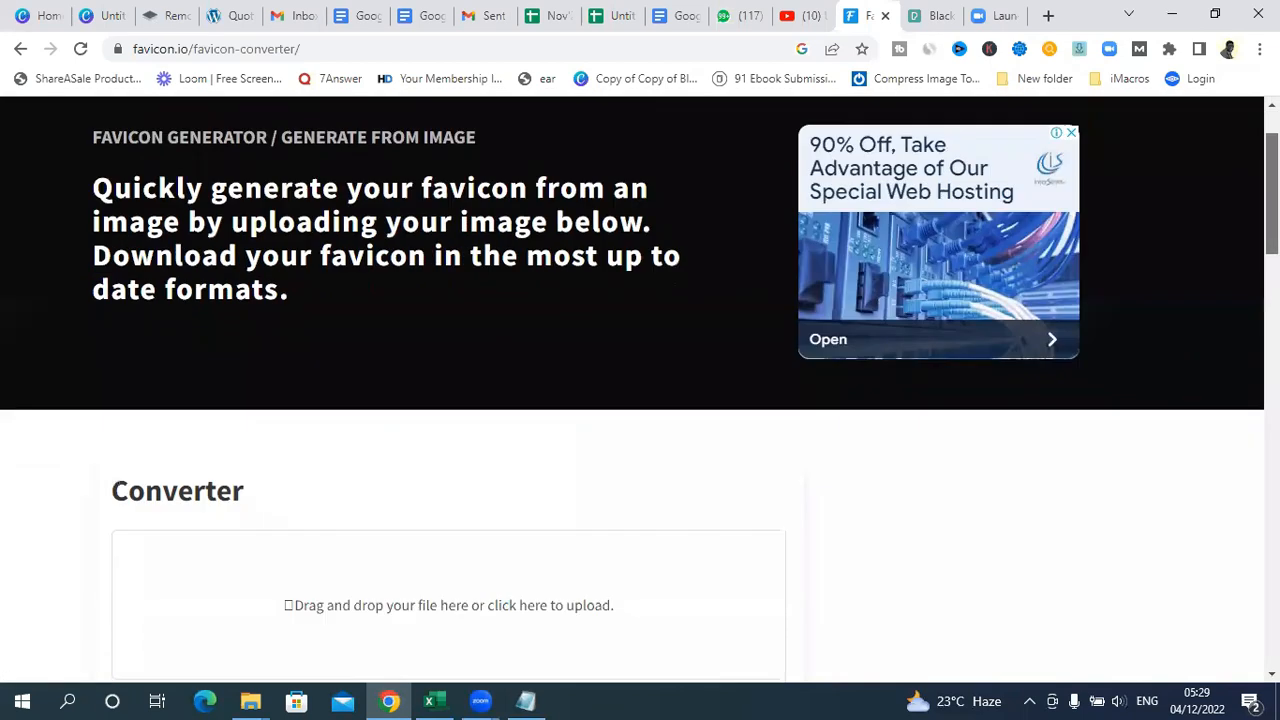
scroll(477, 142, up, 1)
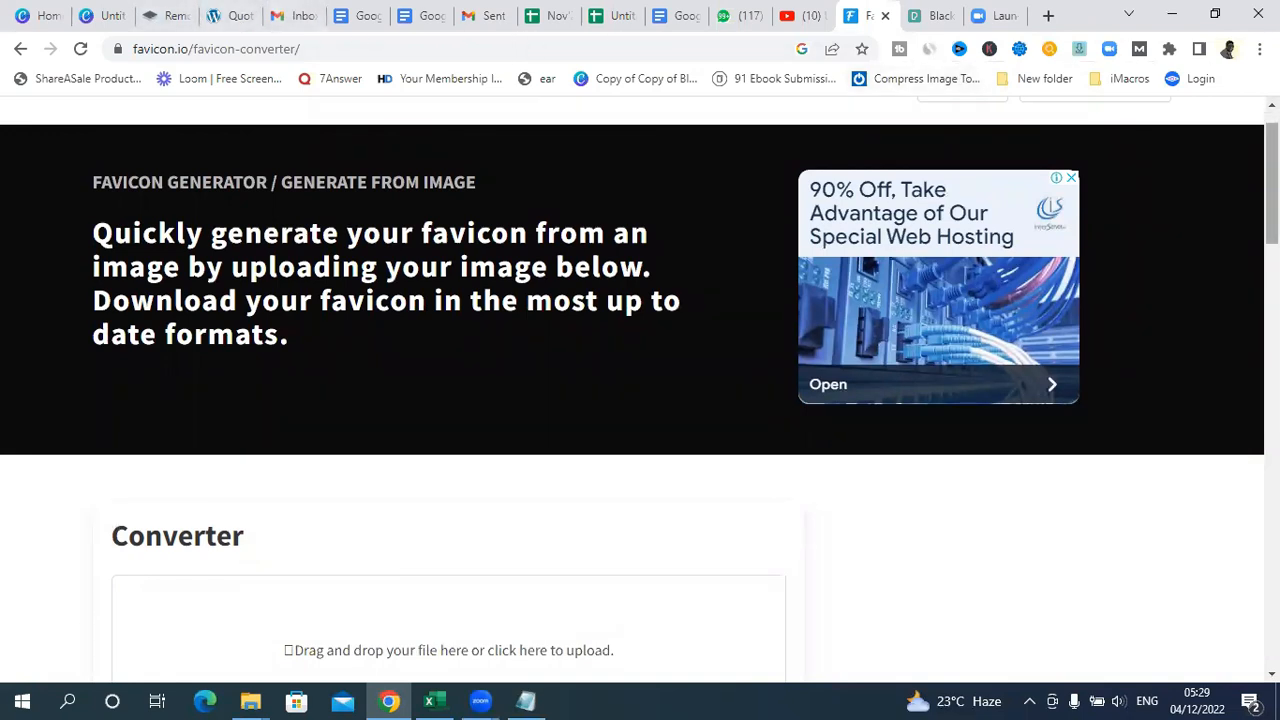
scroll(640, 400, down, 3)
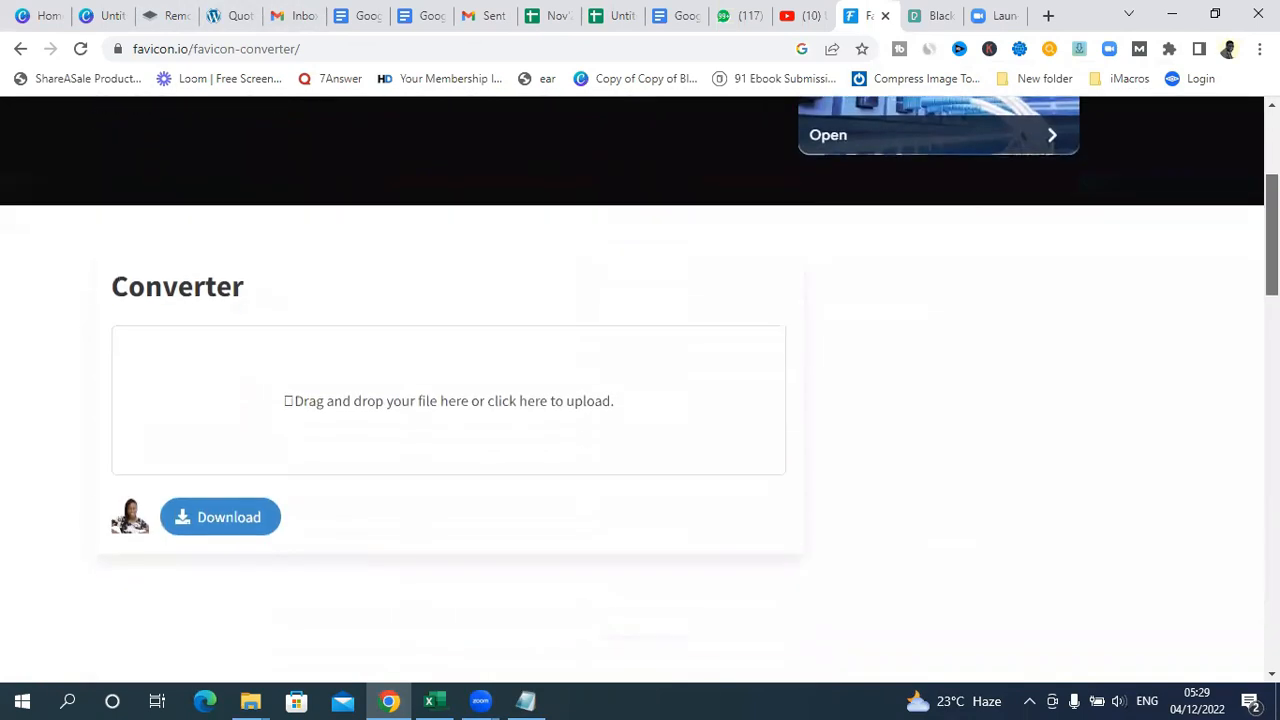
scroll(640, 400, up, 1)
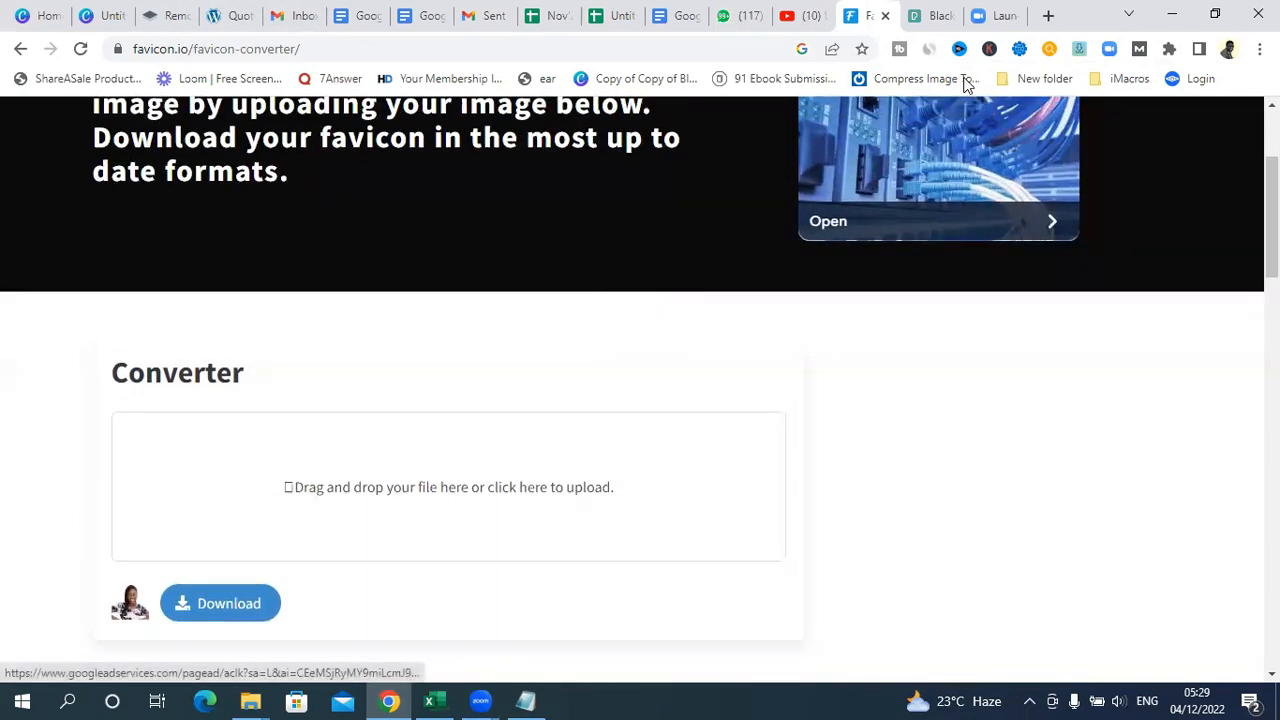
Step: Switch to Pexels and replace the current photo search with "wedding couple"
click(930, 16)
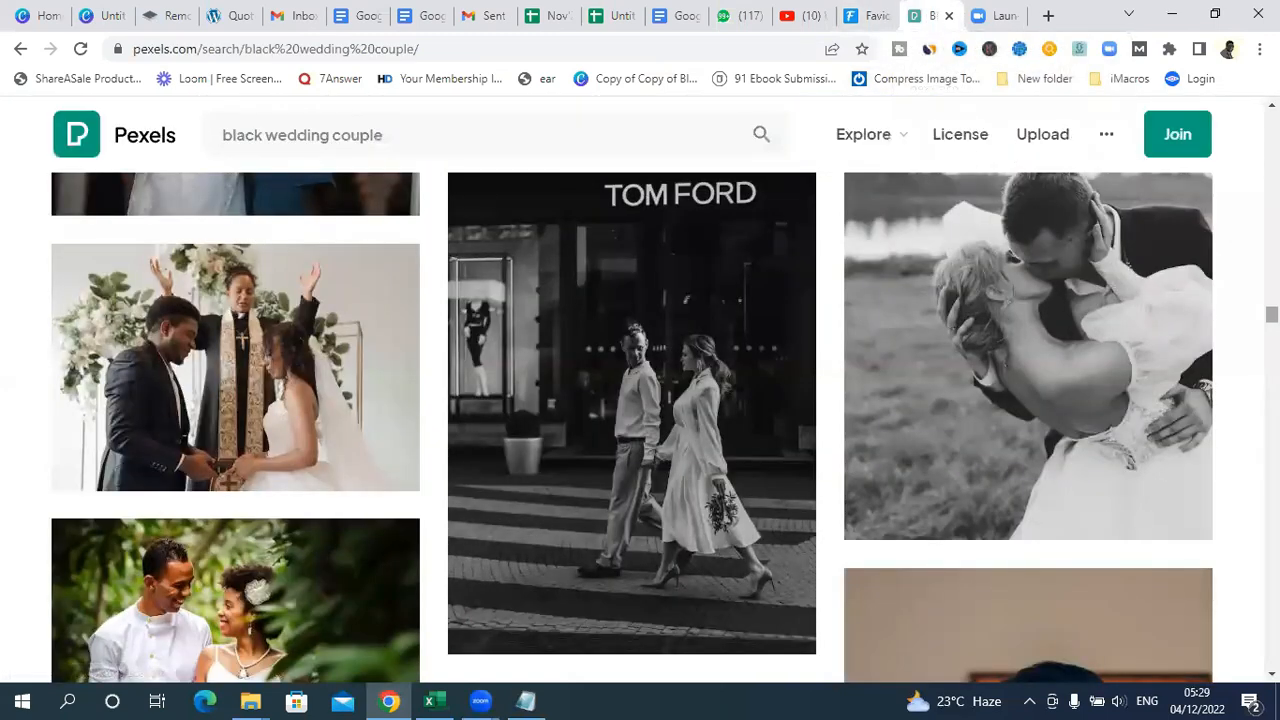
drag(1272, 314, 1217, 101)
drag(406, 123, 143, 149)
key(BackSpace)
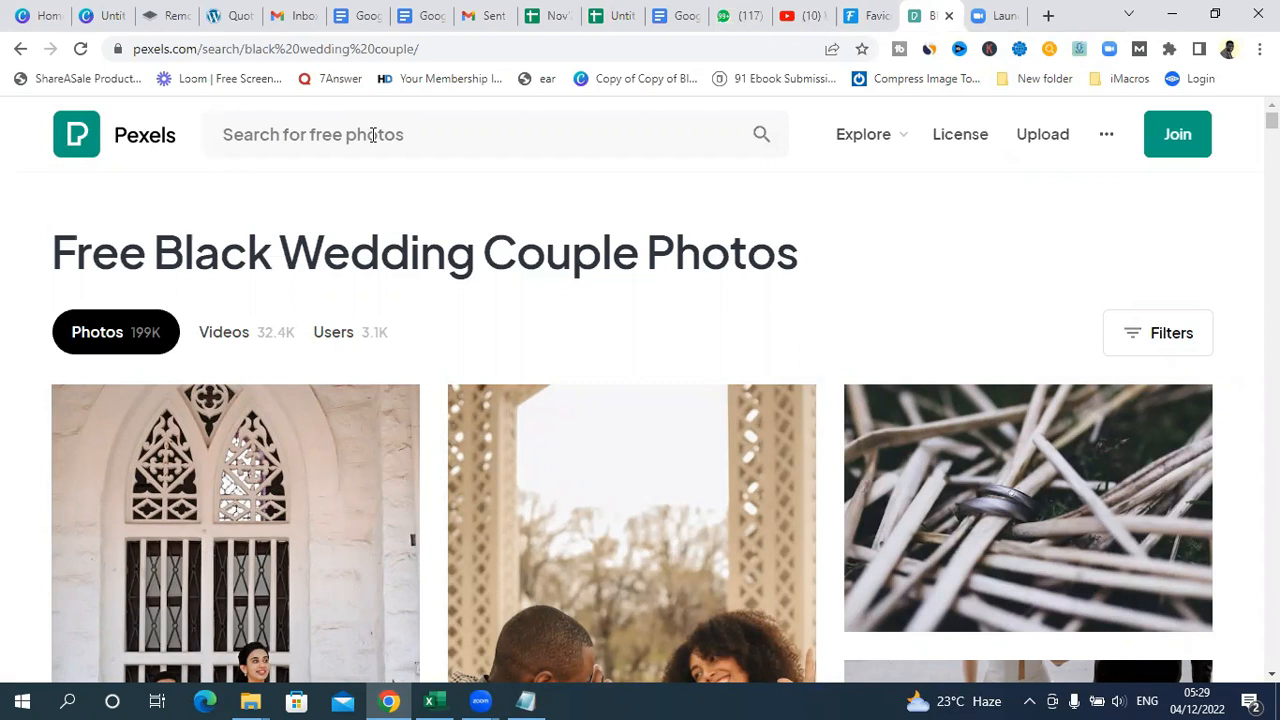
click(423, 134)
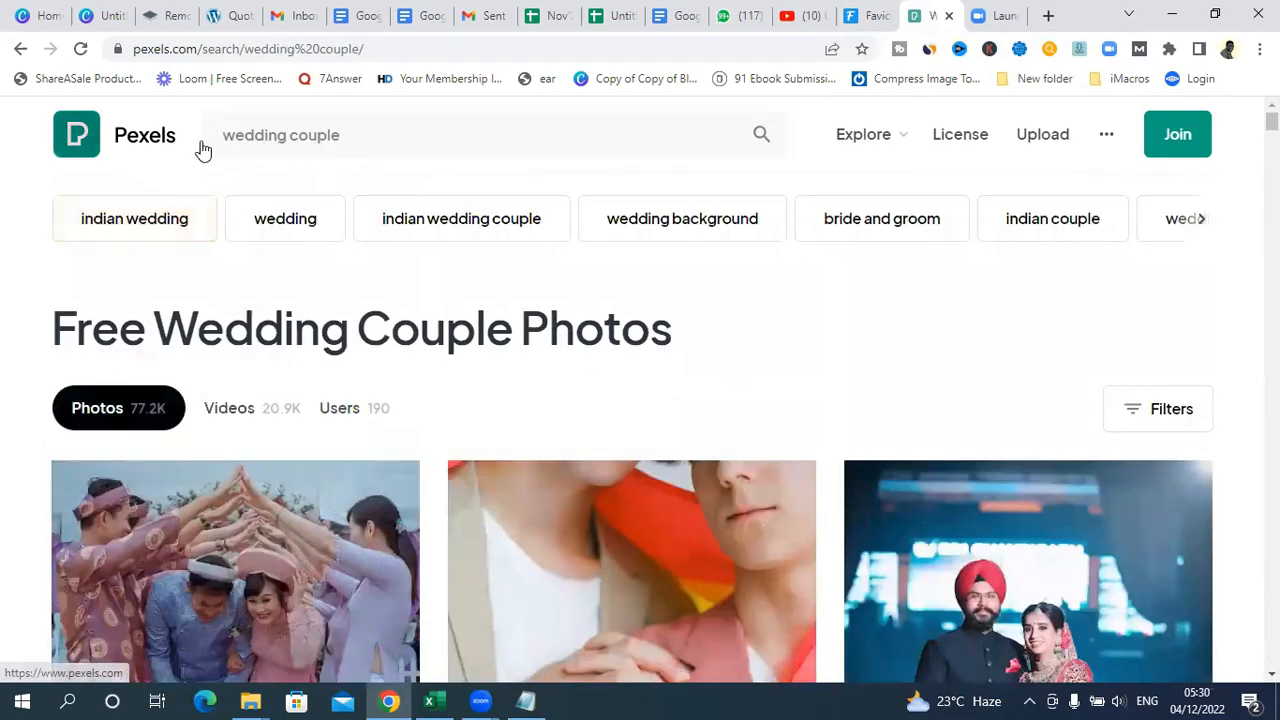
Step: Narrow the Pexels photo search to "black wedding couple"
click(222, 142)
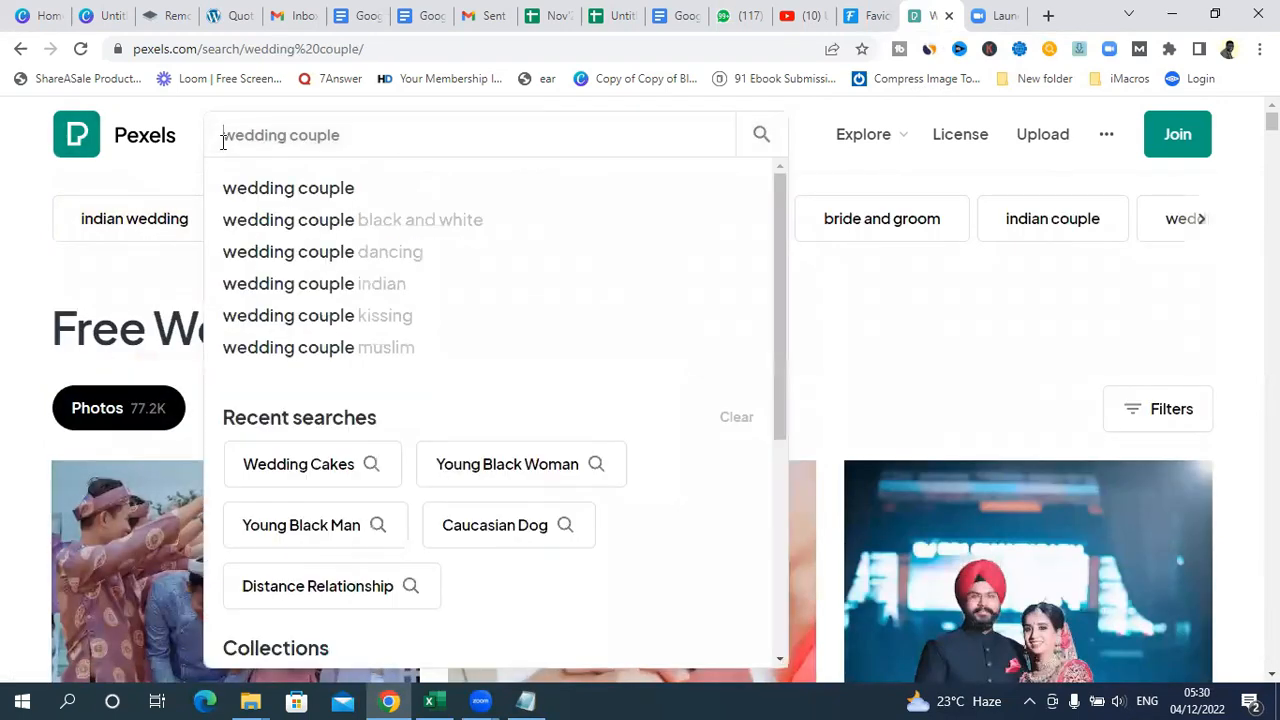
text(plac)
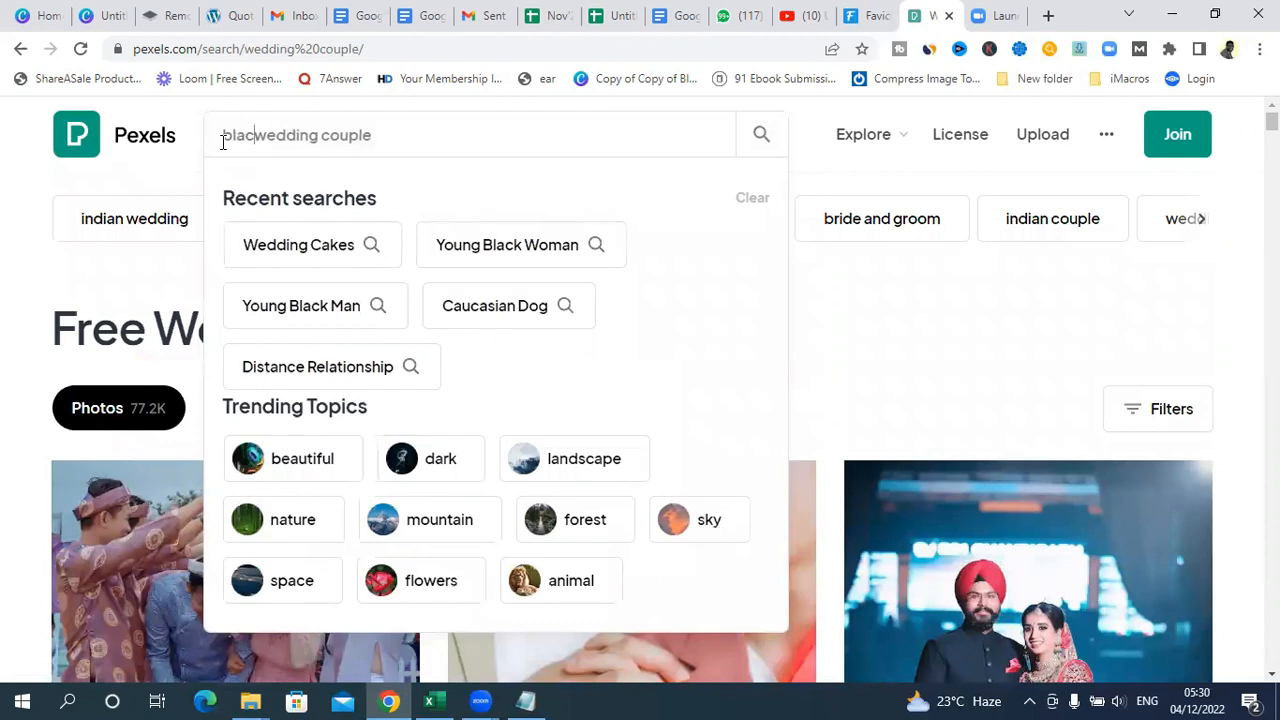
text(k)
key(Return)
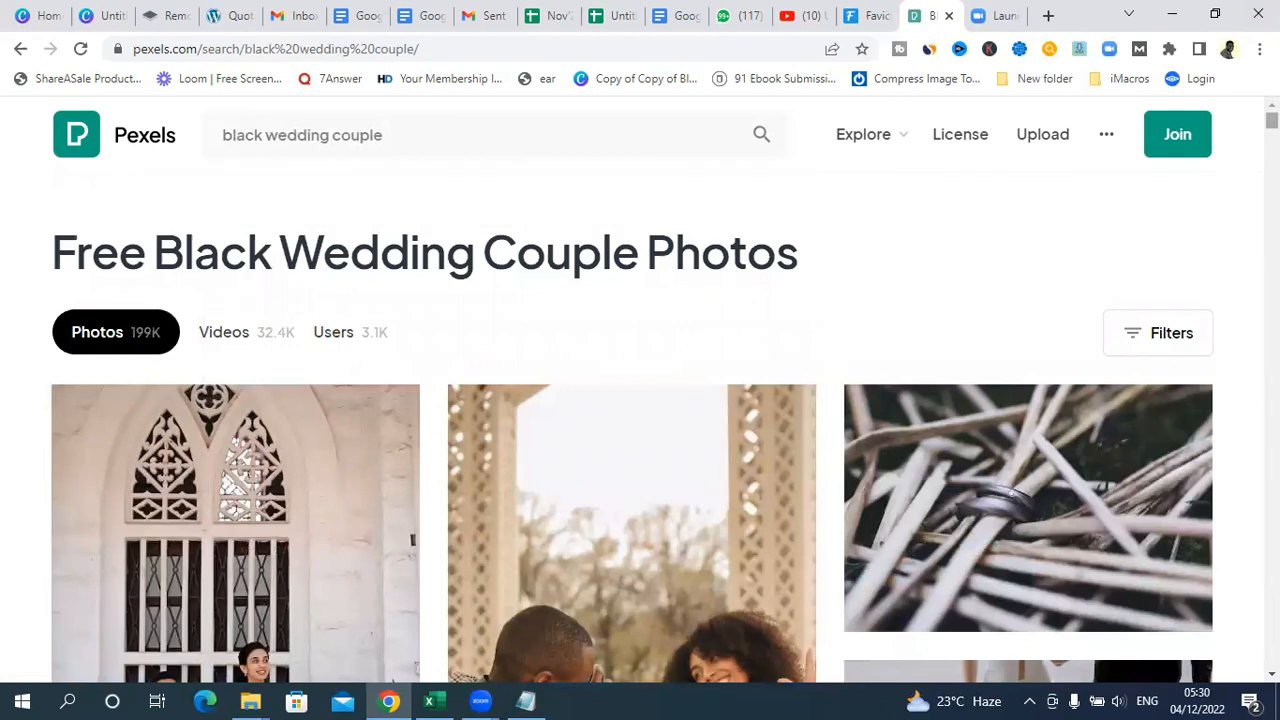
Step: Browse the black wedding couple photos for a suitable image
scroll(640, 430, down, 5)
scroll(640, 430, down, 10)
scroll(640, 430, down, 10)
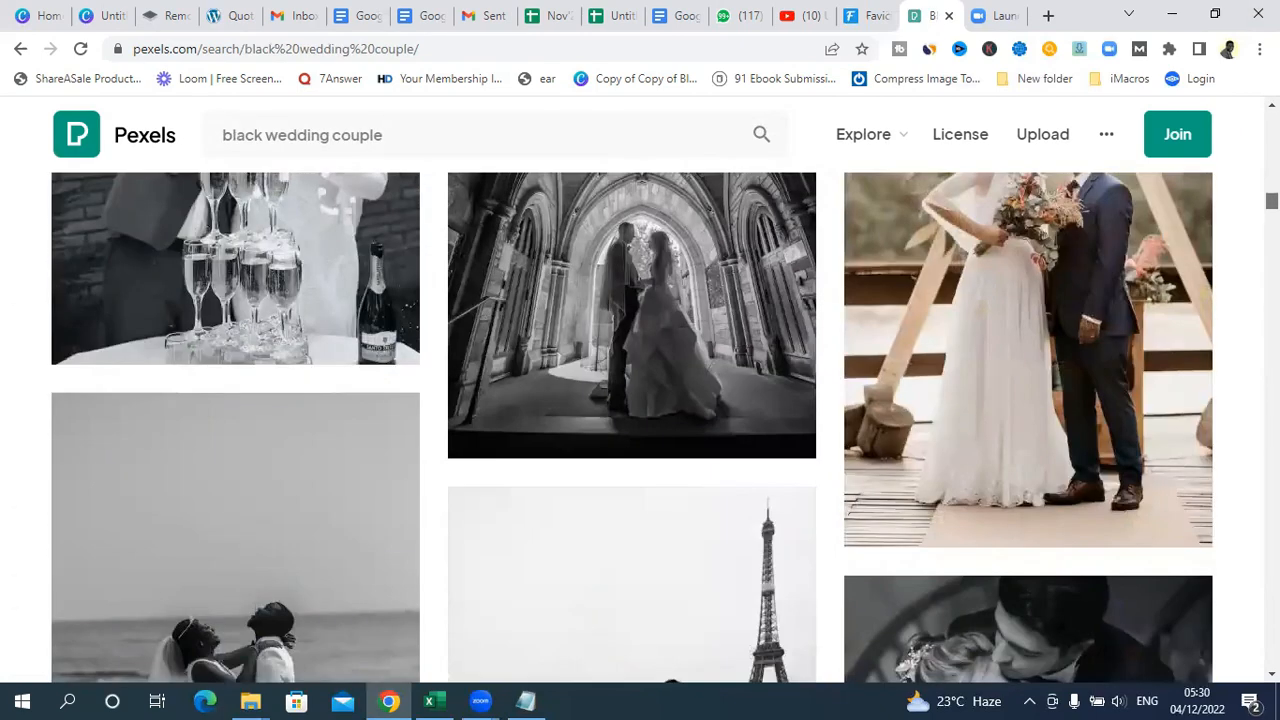
scroll(640, 430, down, 8)
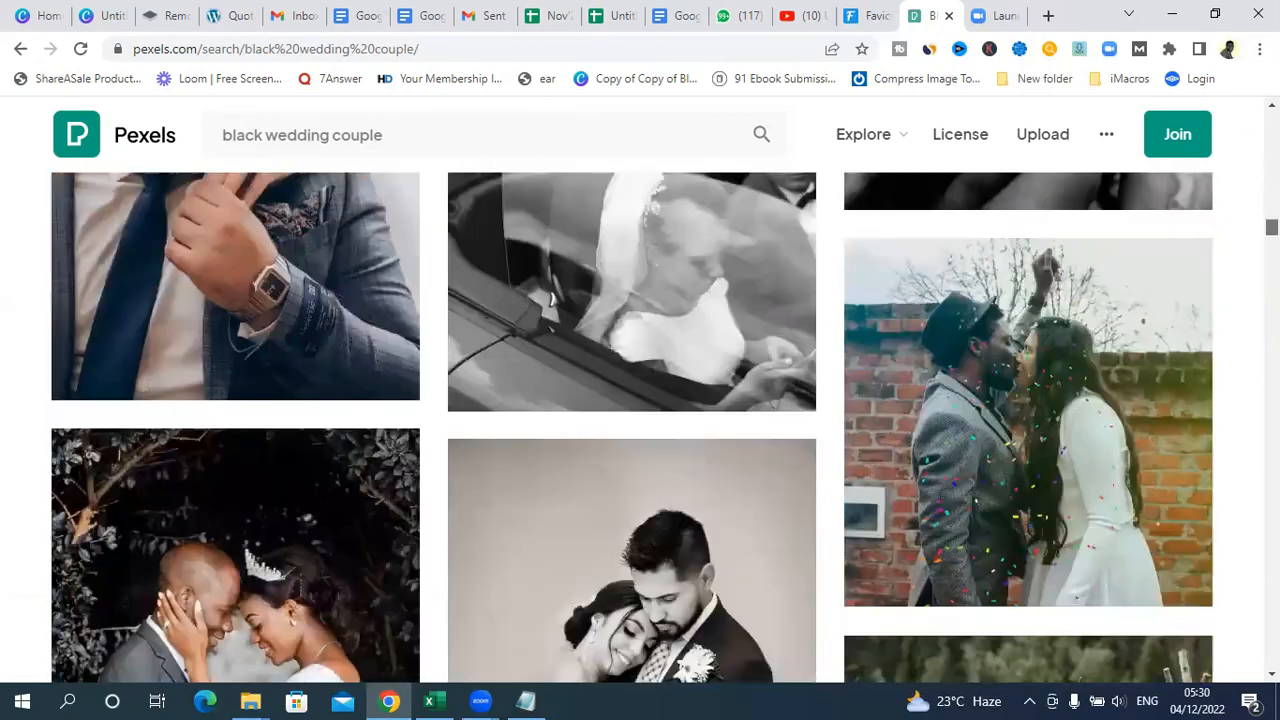
scroll(640, 430, up, 20)
scroll(640, 430, down, 10)
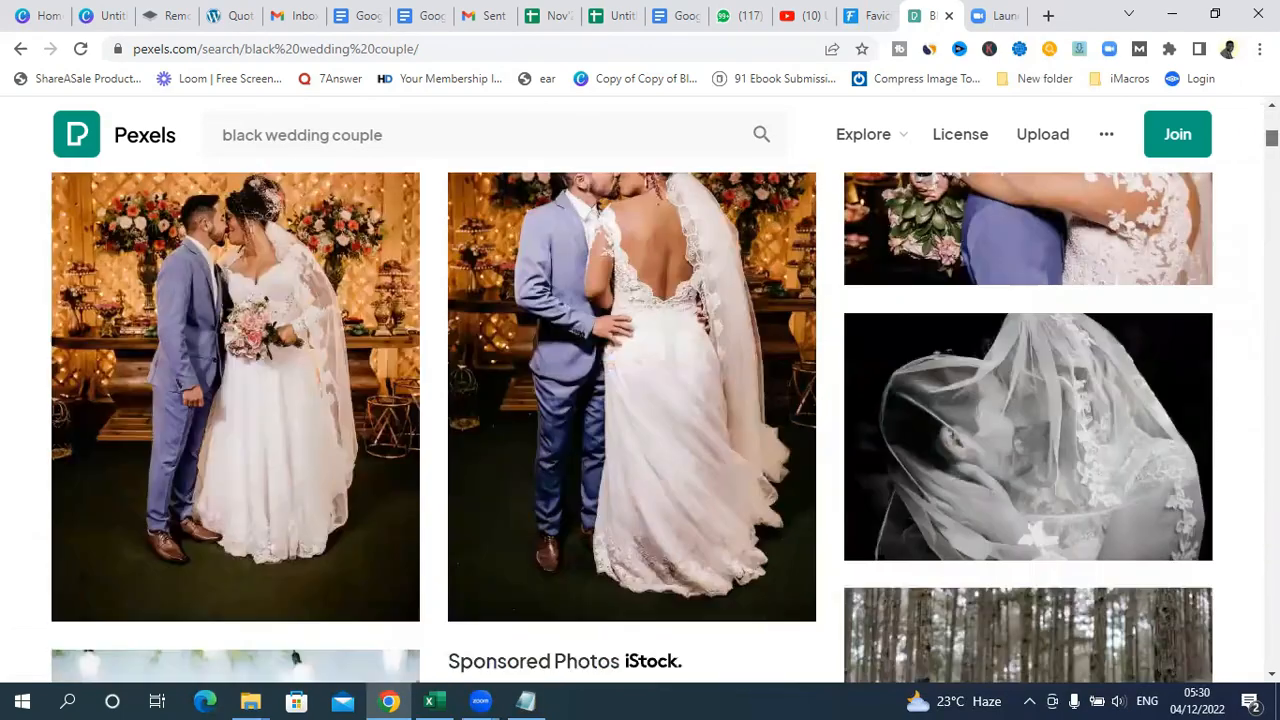
scroll(640, 430, down, 3)
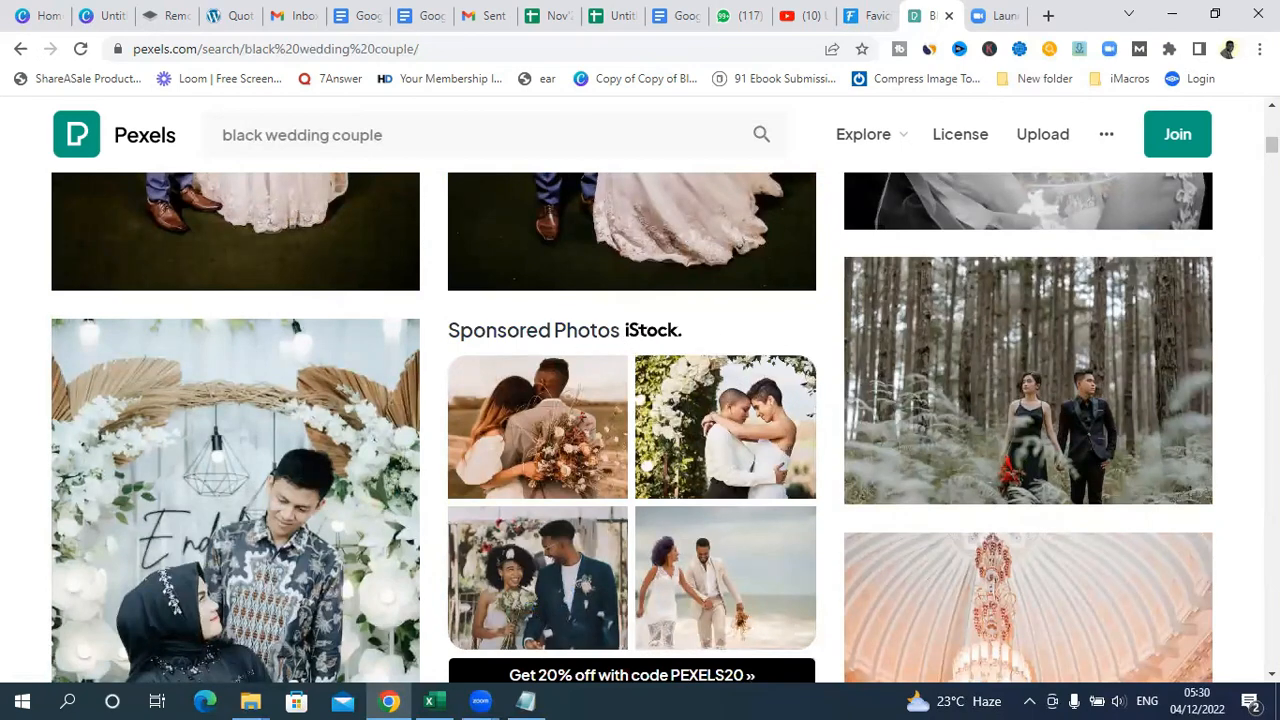
scroll(640, 428, down, 5)
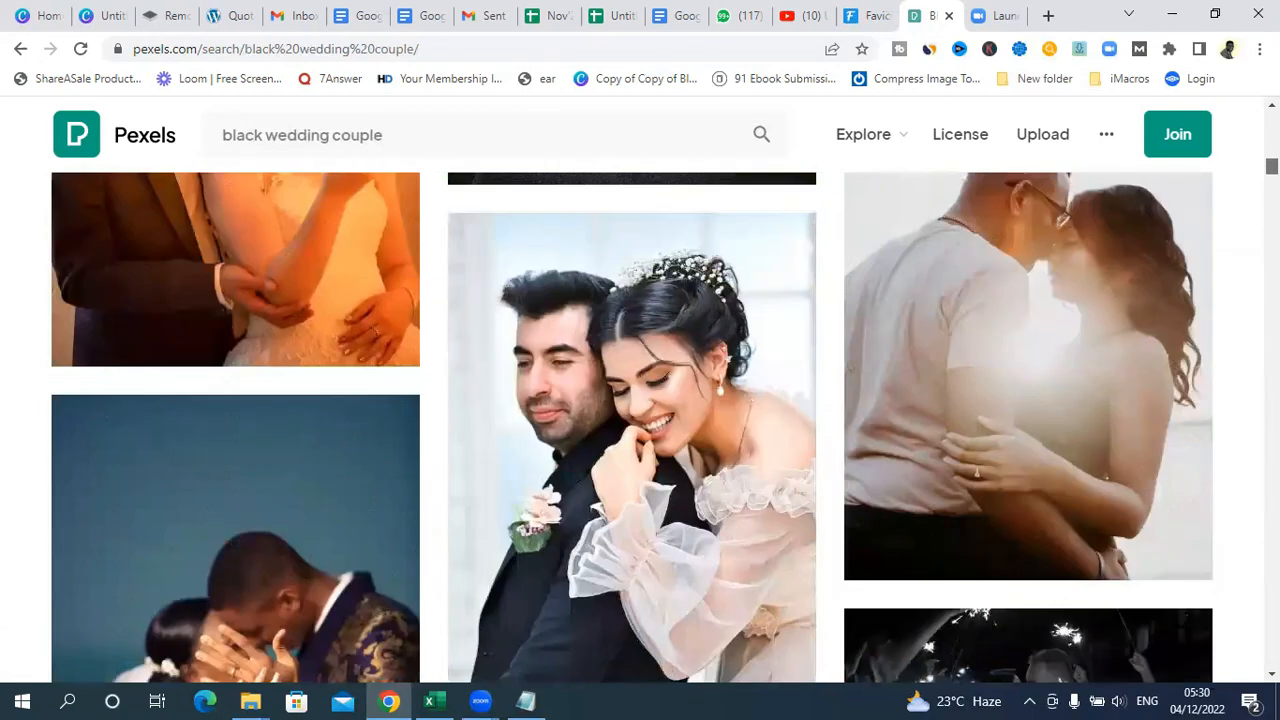
scroll(640, 428, down, 2)
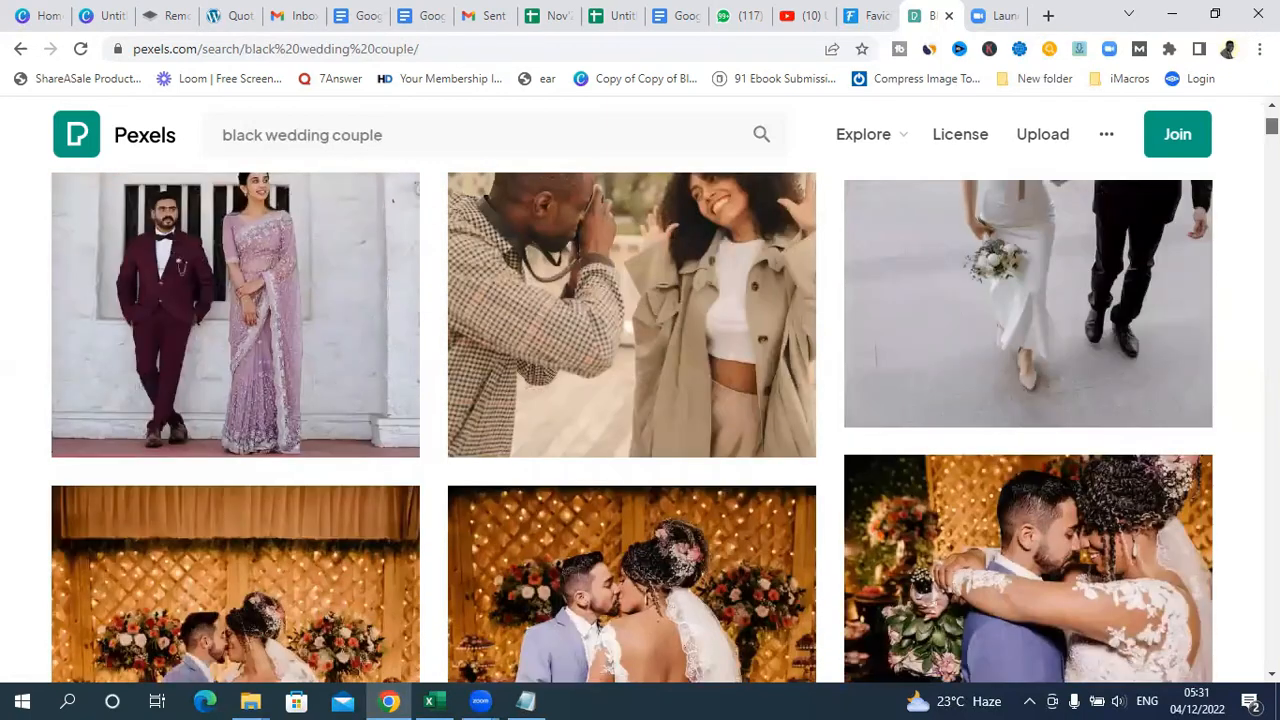
mouse_move(1271, 126)
mouse_down()
mouse_move(1271, 174)
mouse_move(1271, 119)
mouse_up()
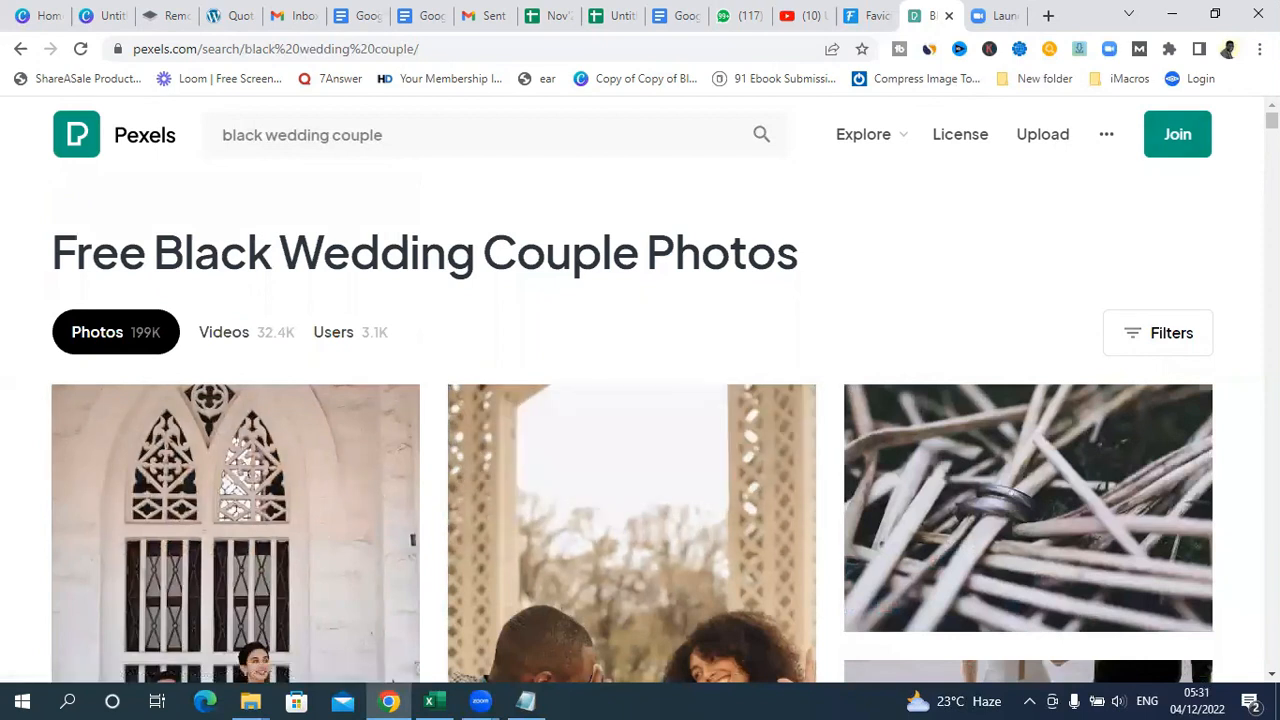
scroll(832, 232, down, 4)
scroll(832, 232, up, 4)
scroll(640, 430, down, 5)
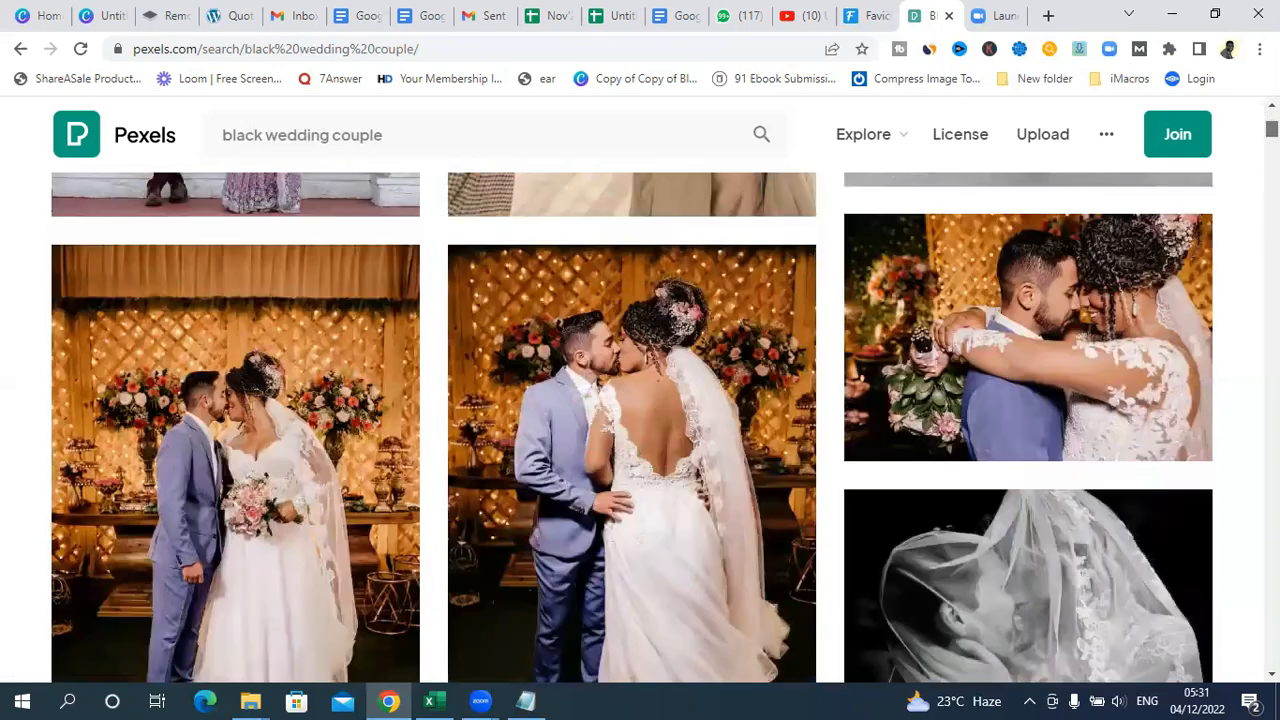
scroll(1113, 511, up, 8)
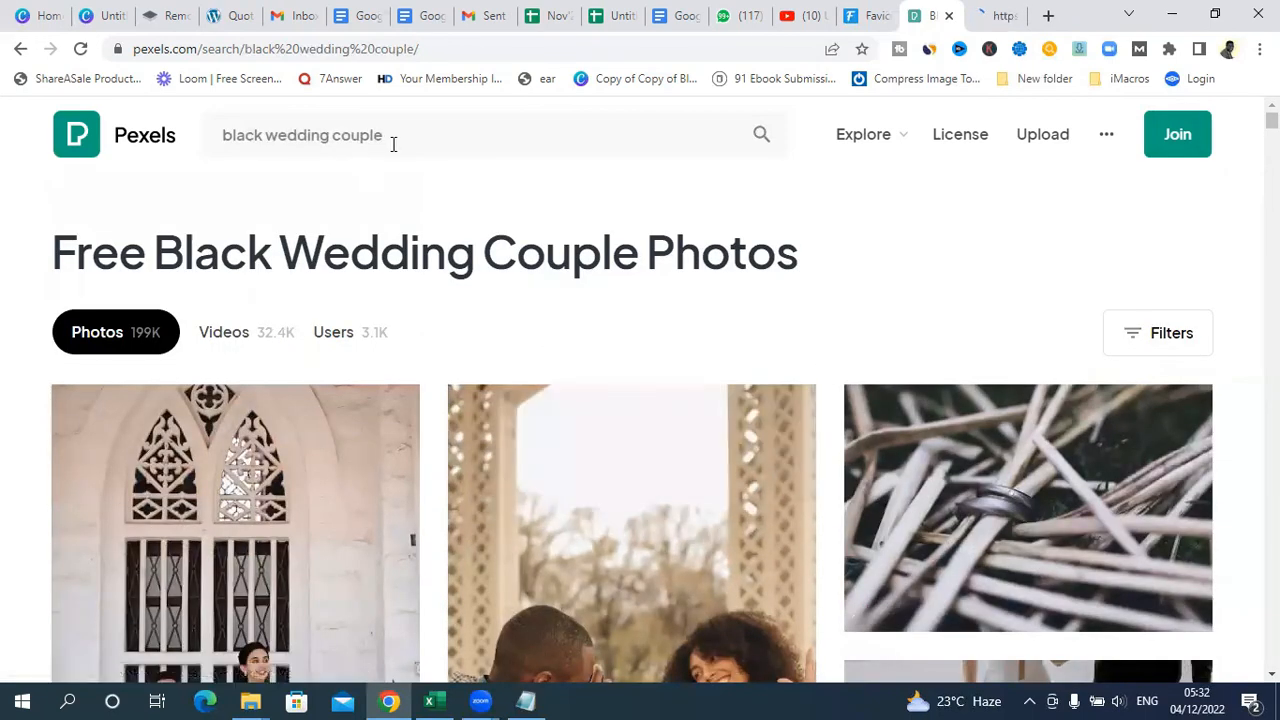
Step: Search Pexels for "recipe" photos instead and look over the first results
drag(391, 140, 169, 148)
key(BackSpace)
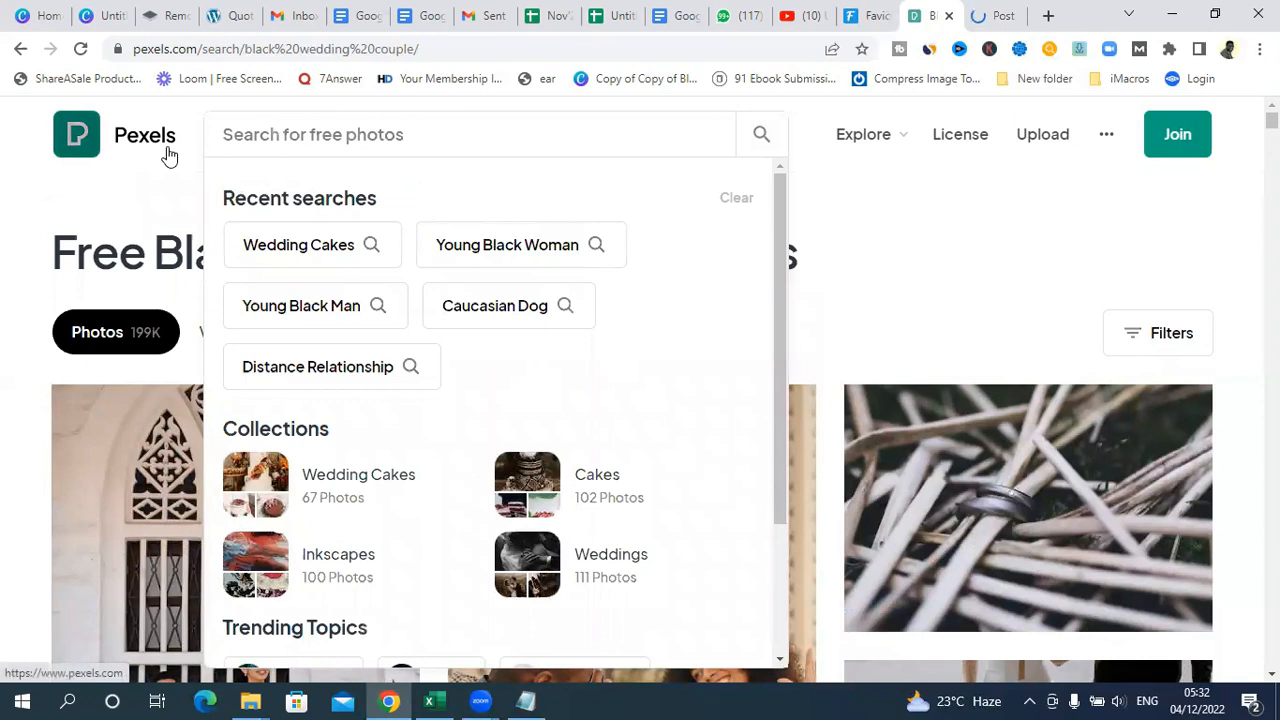
text(recipe)
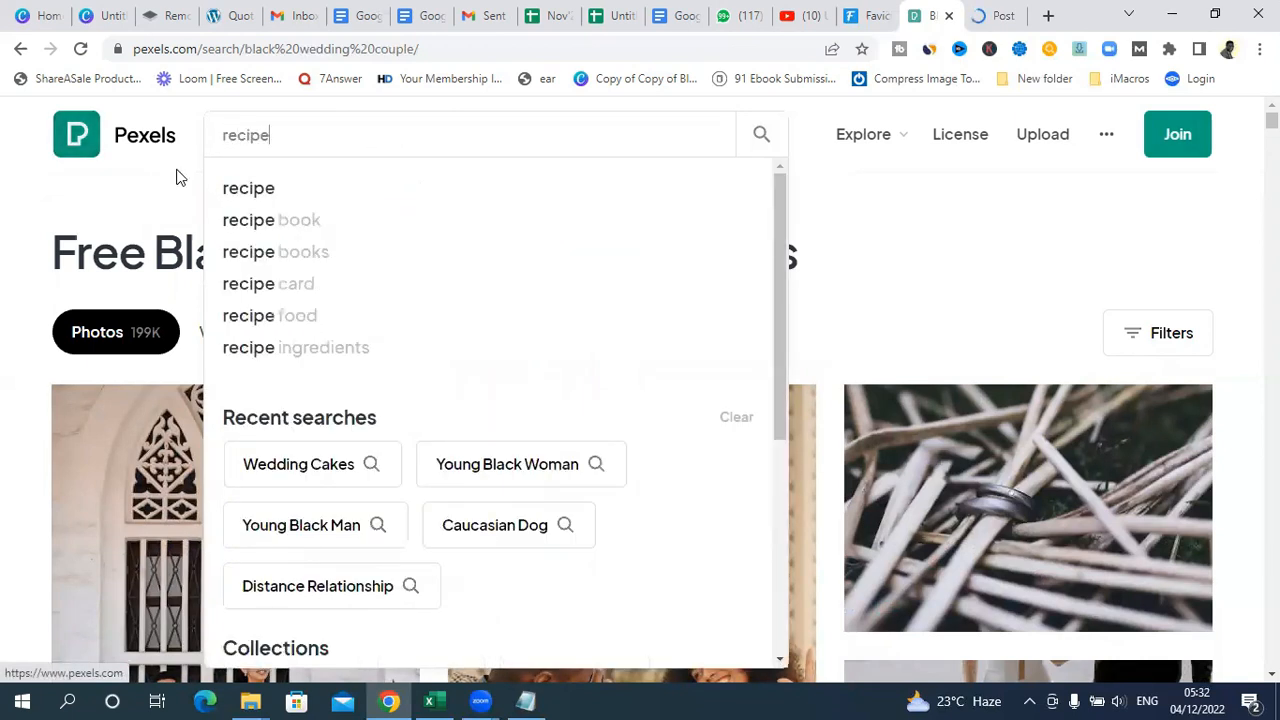
click(266, 190)
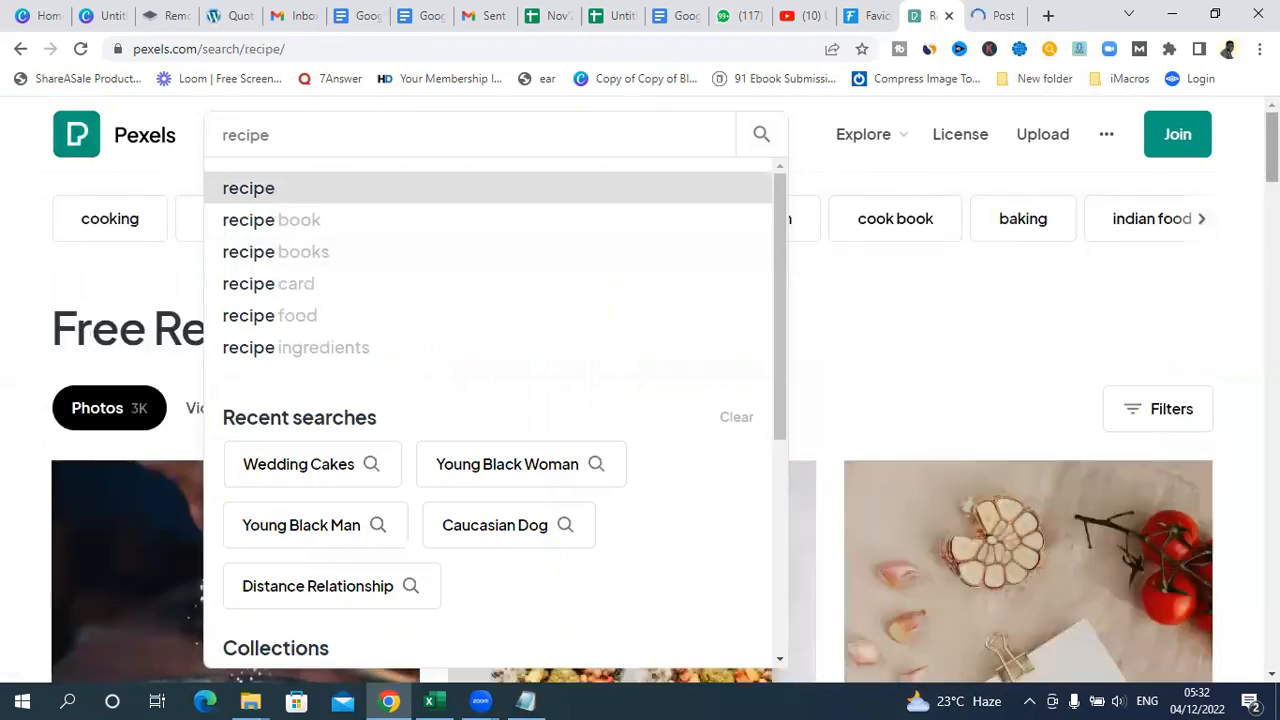
click(1038, 323)
drag(1272, 132, 1272, 137)
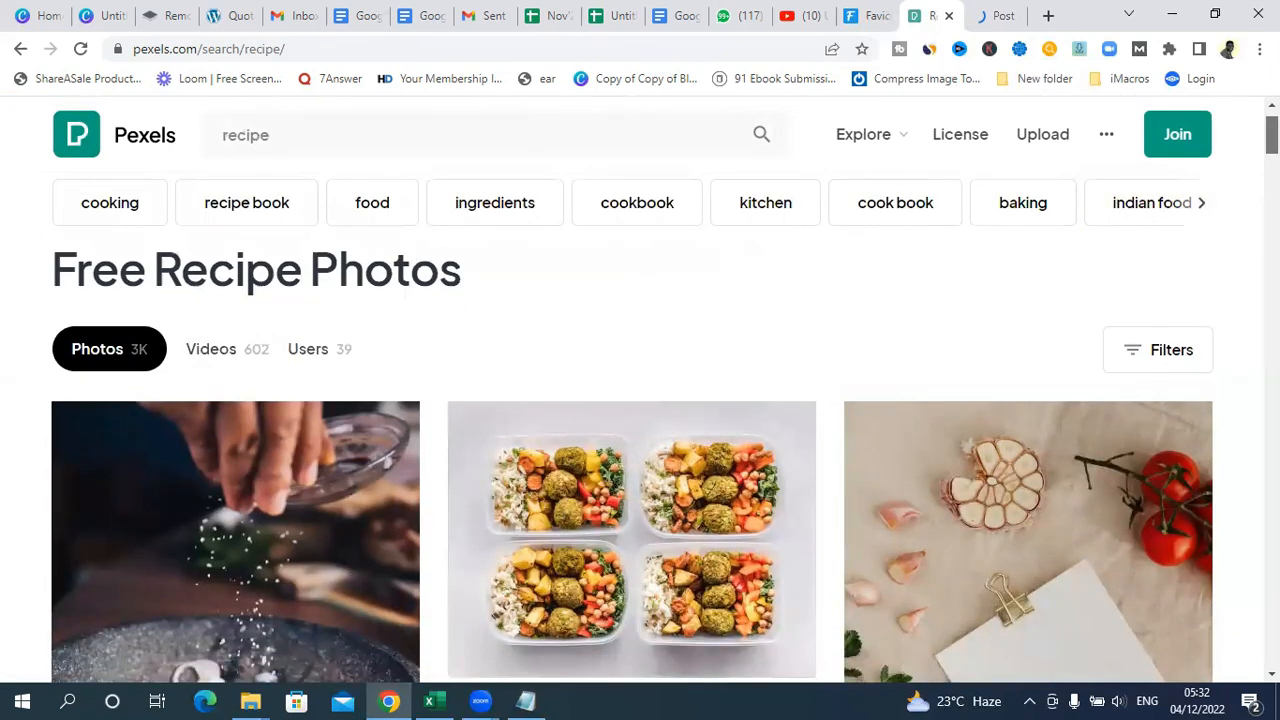
scroll(967, 165, down, 5)
scroll(967, 165, up, 6)
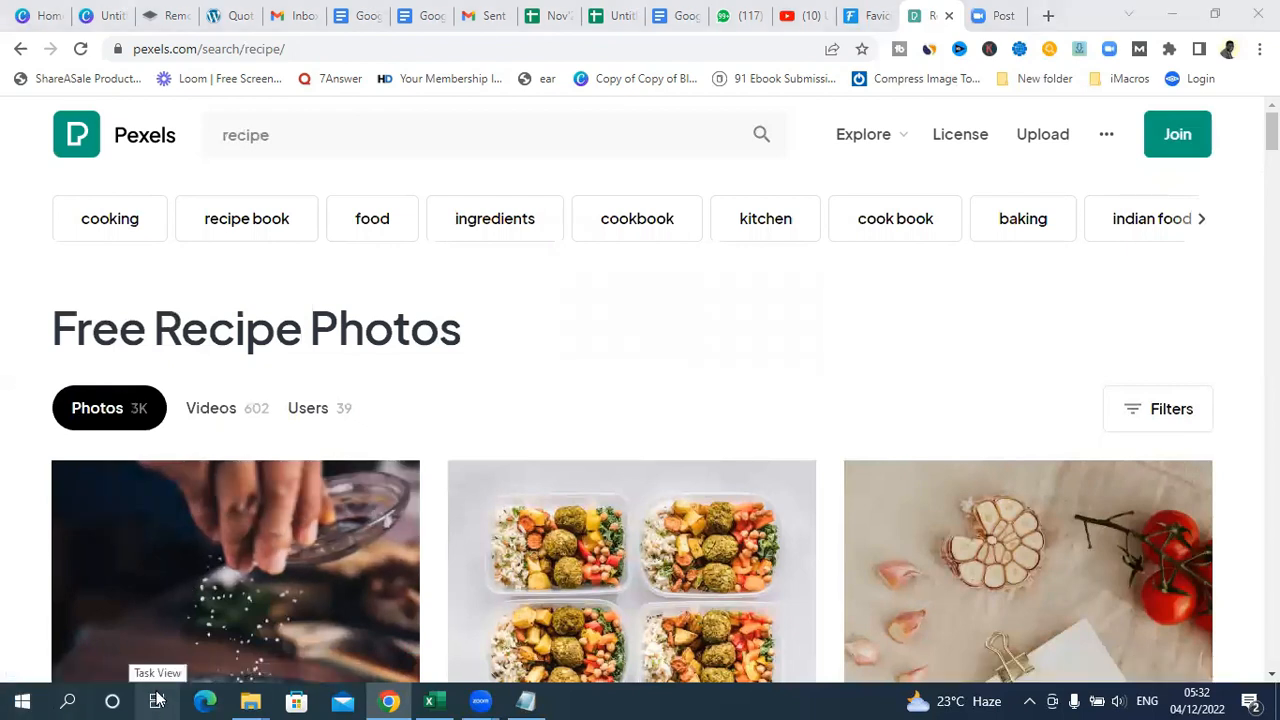
Step: View the original wedding photo from the Downloads folder in File Explorer, and close both the image and the folder
key(super+e)
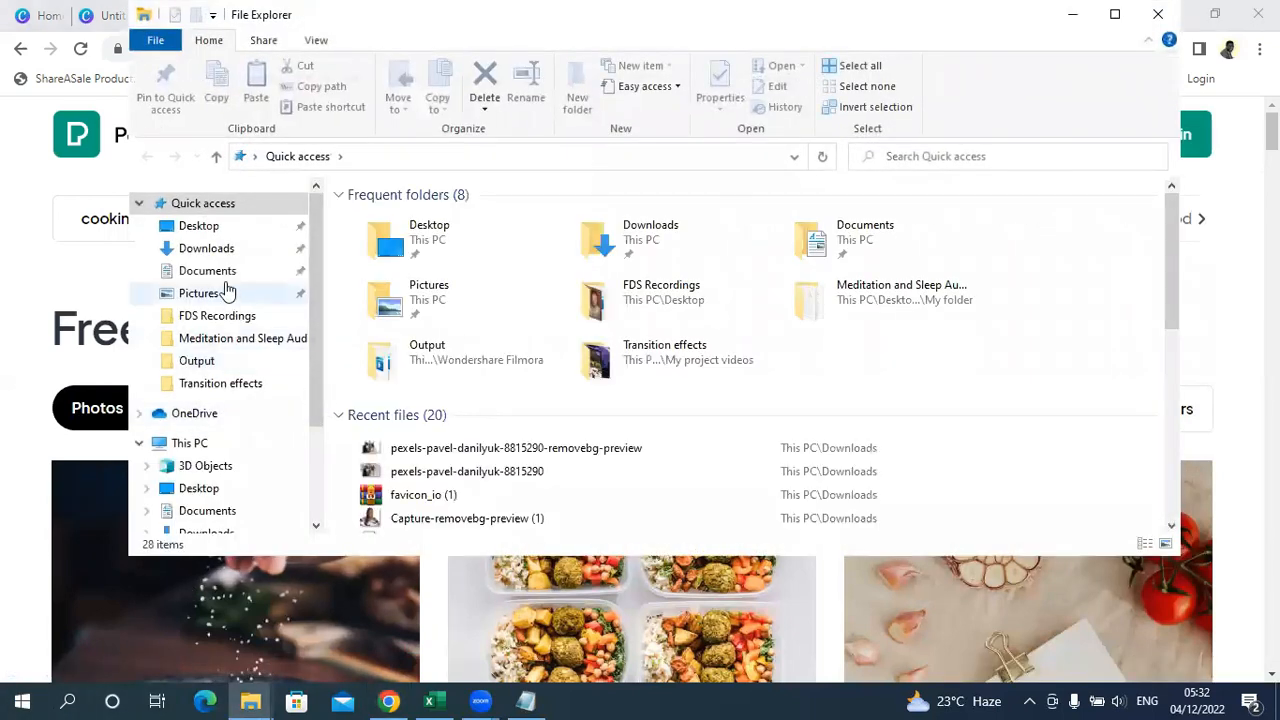
click(218, 250)
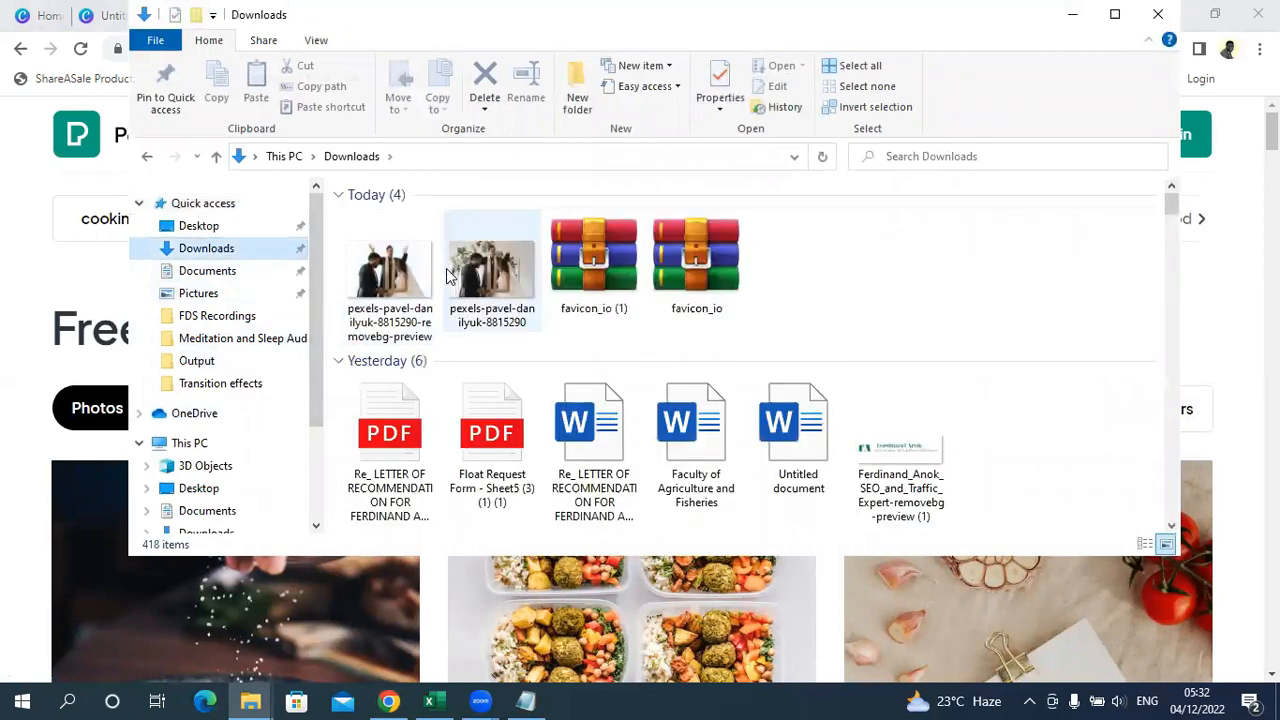
click(481, 280)
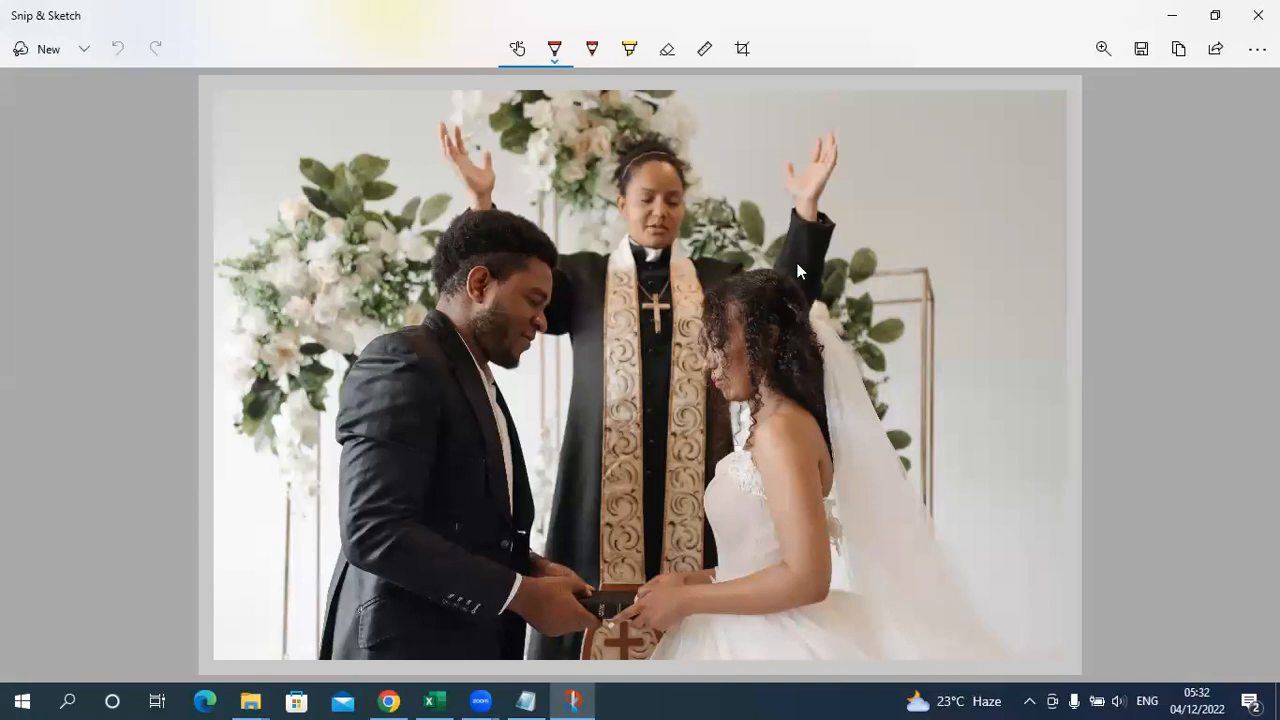
click(1258, 15)
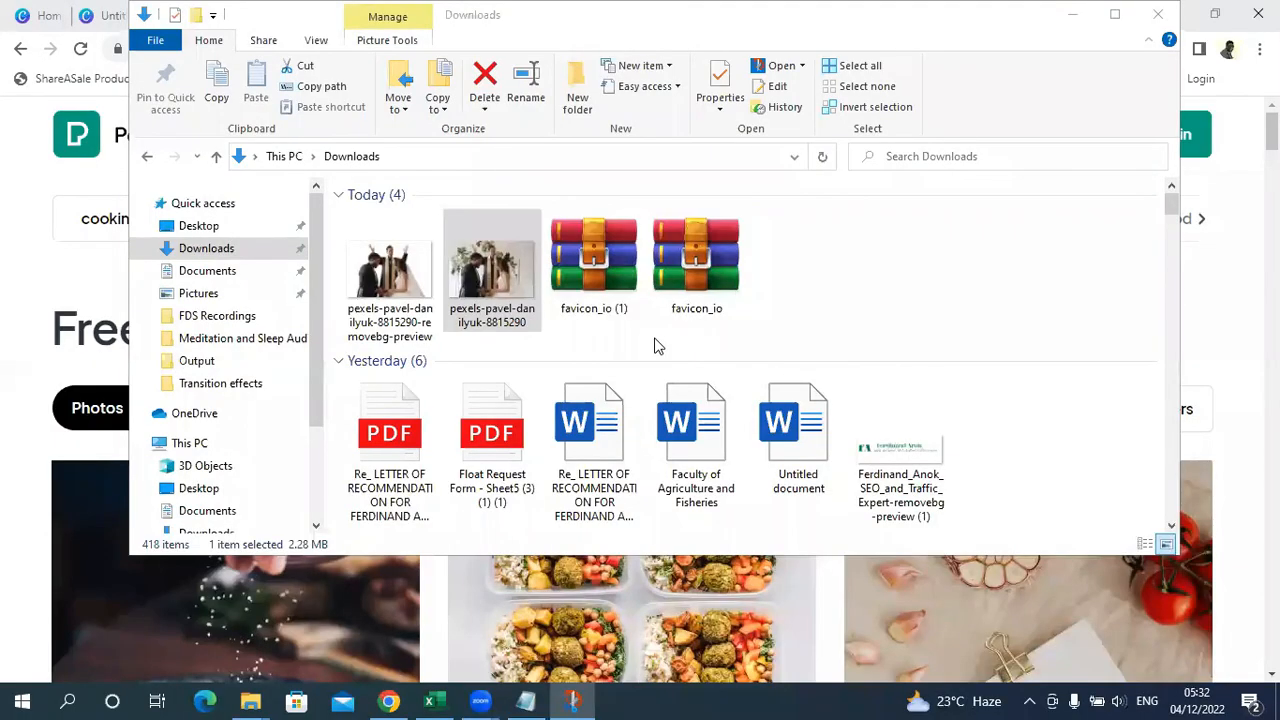
click(1158, 14)
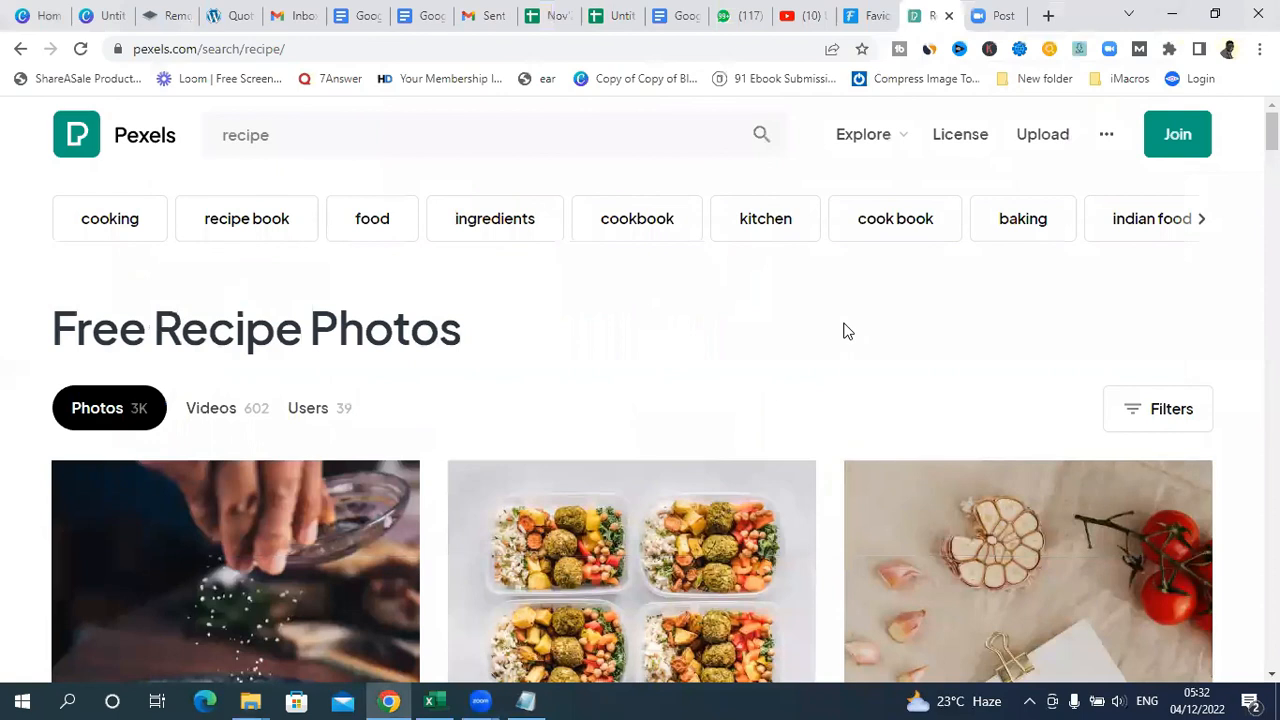
Step: In the favicon.io converter, upload the background-removed wedding photo from Downloads and download the generated favicon archive
click(866, 15)
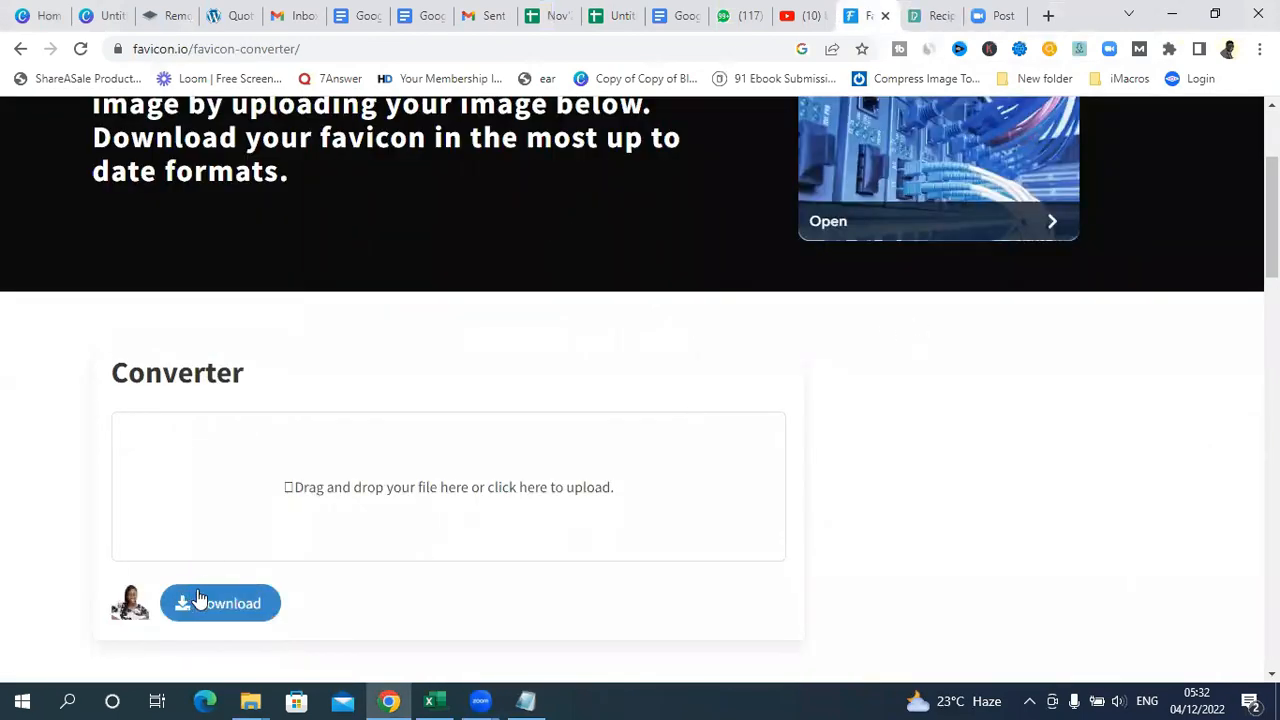
click(395, 495)
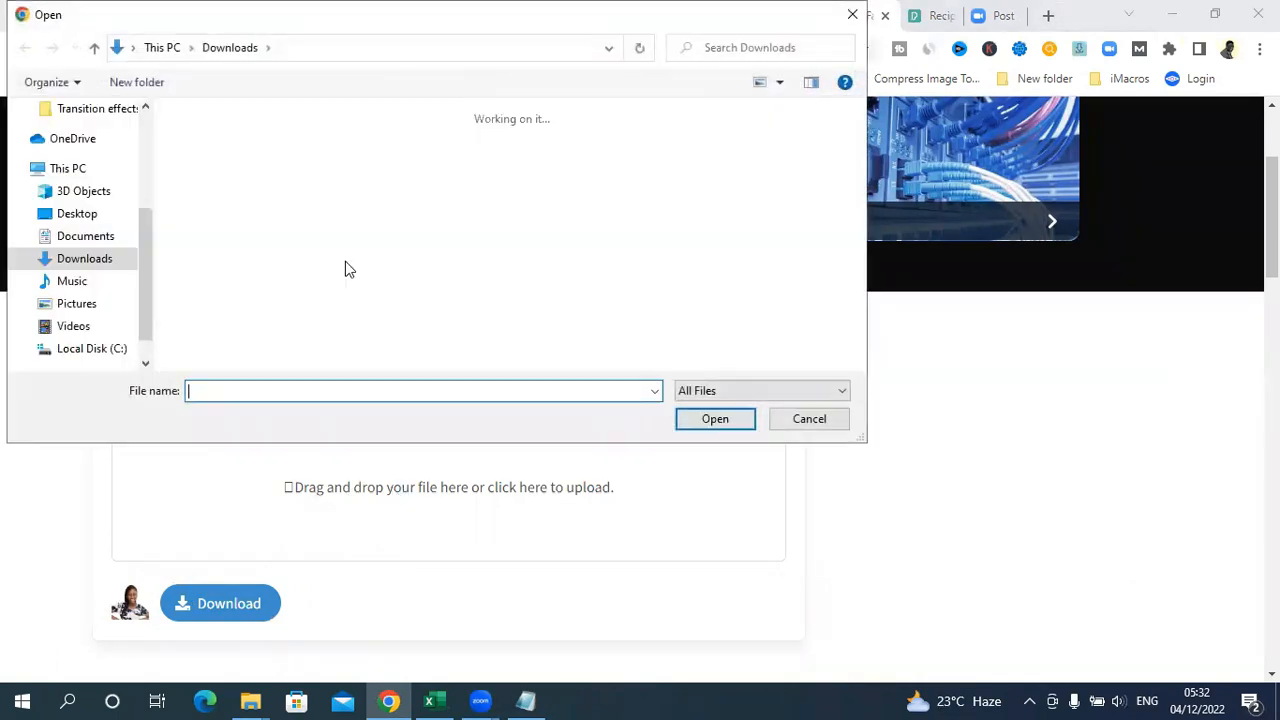
click(222, 190)
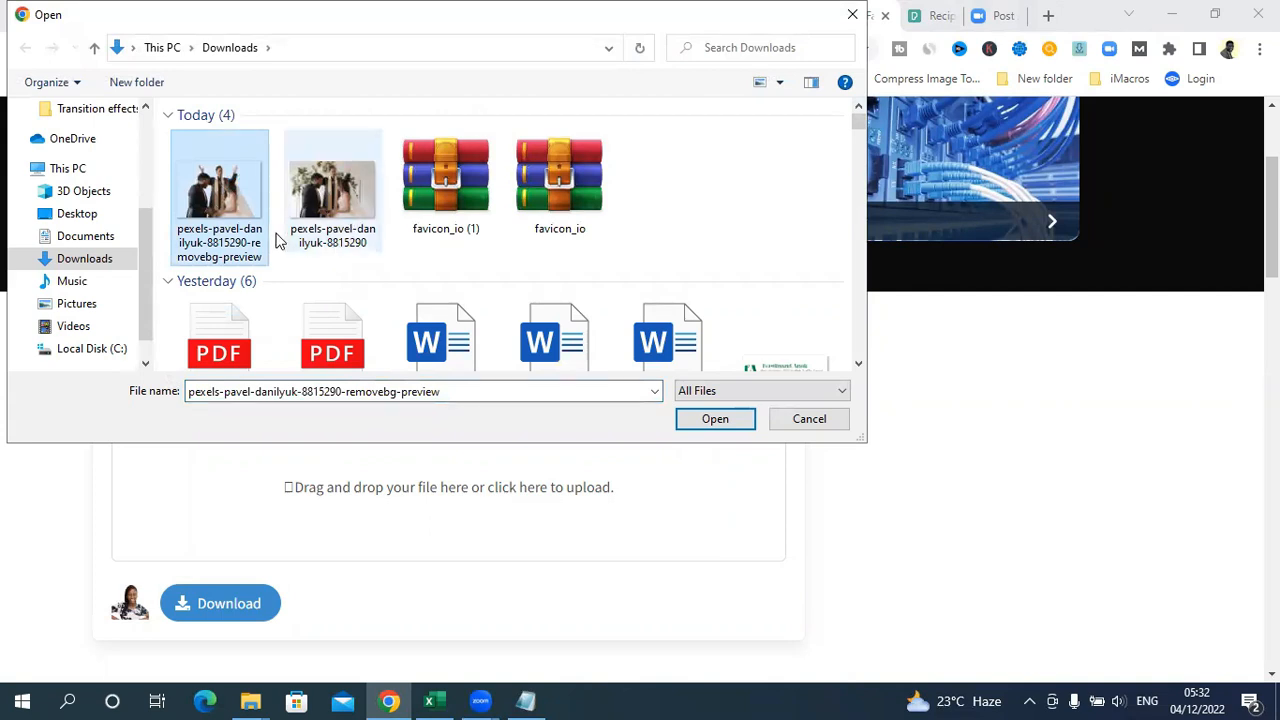
click(714, 420)
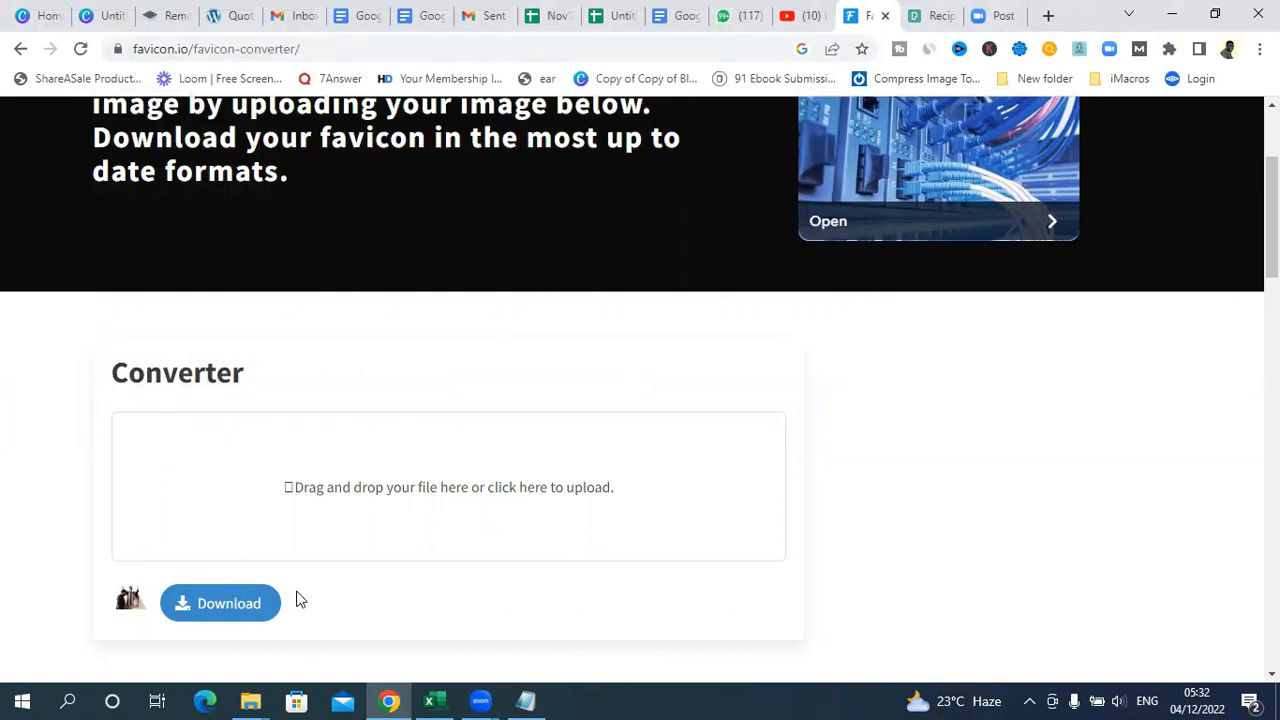
click(204, 610)
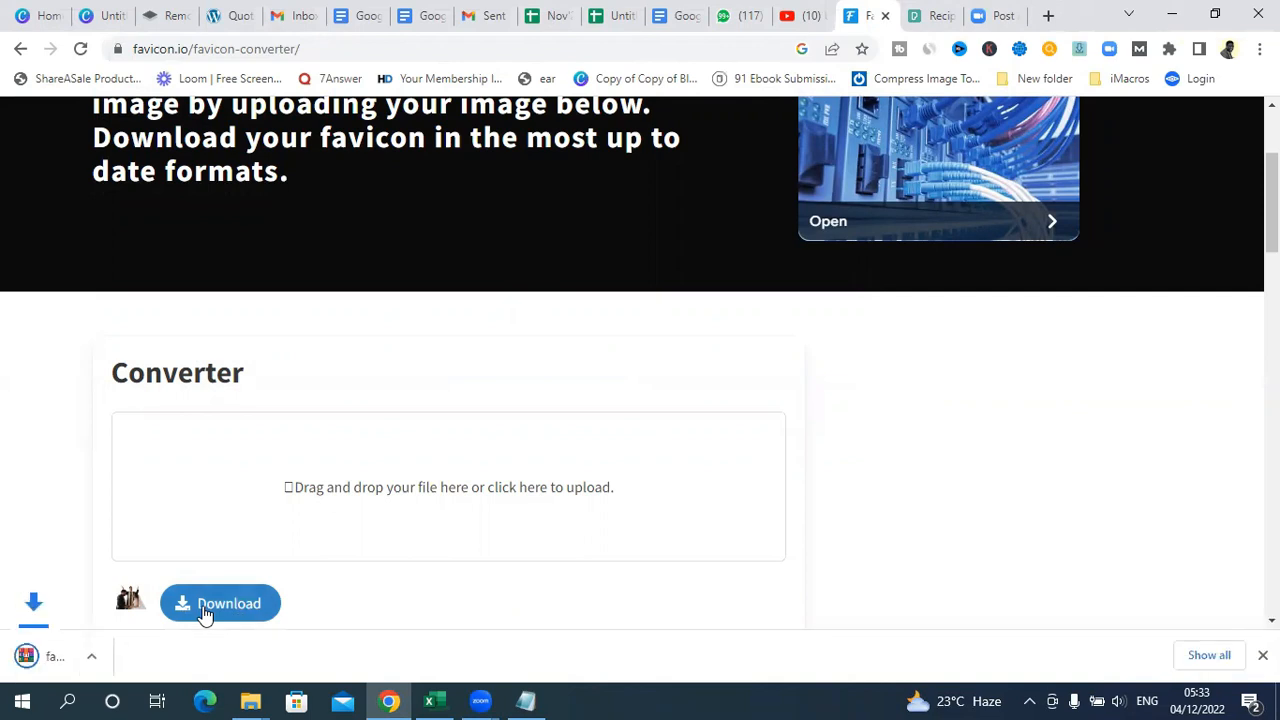
Step: Open the downloaded favicon archive, dismiss the WinRAR notice, and preview favicon-16x16.png before closing the preview
click(80, 658)
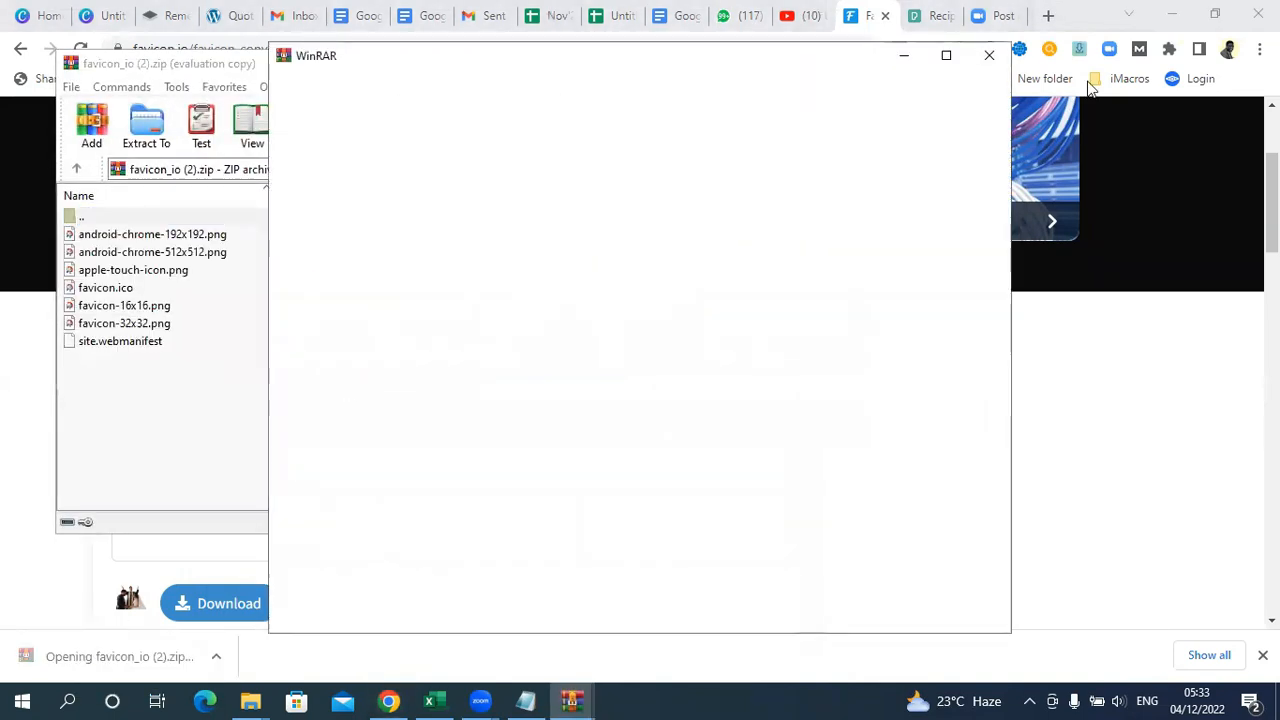
click(988, 55)
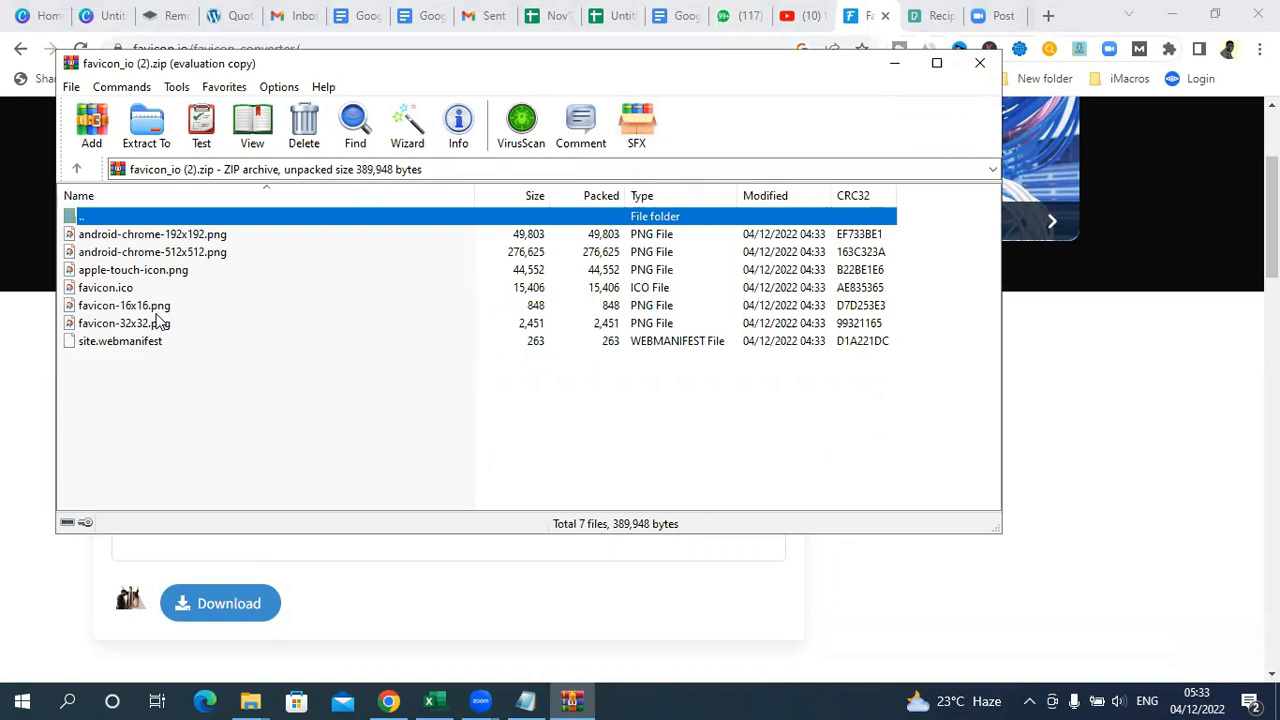
click(105, 308)
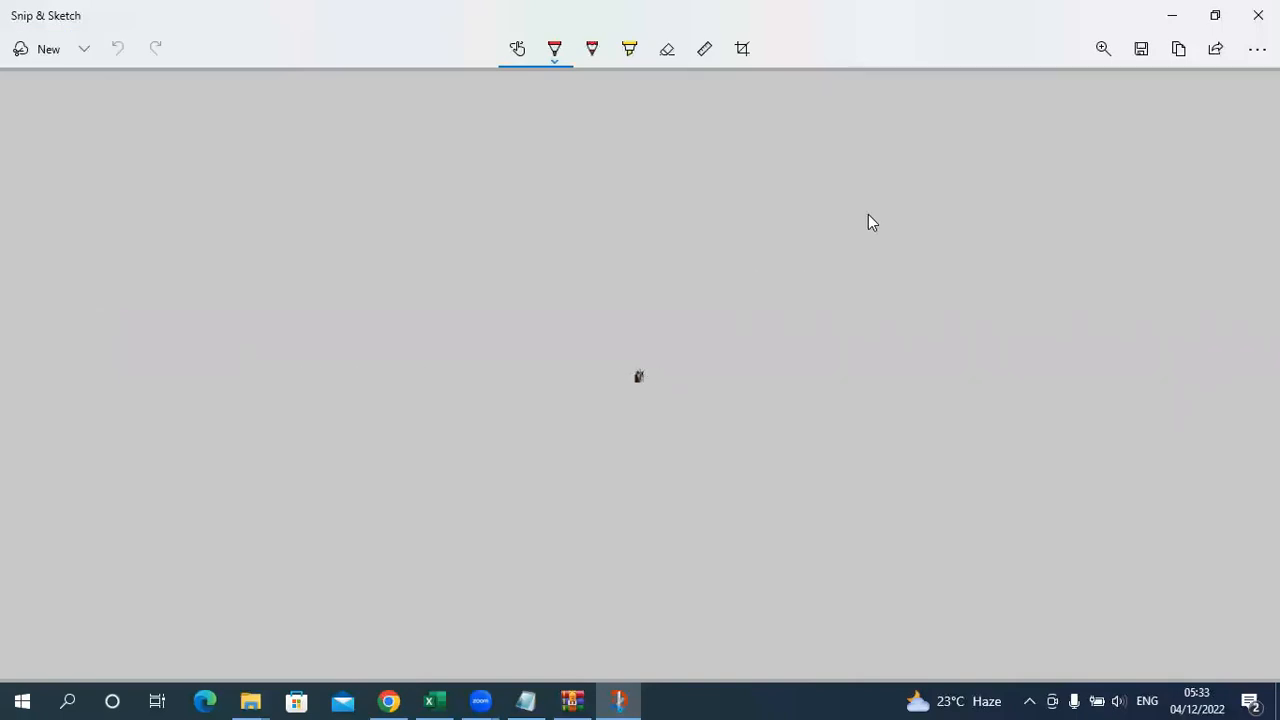
click(1258, 15)
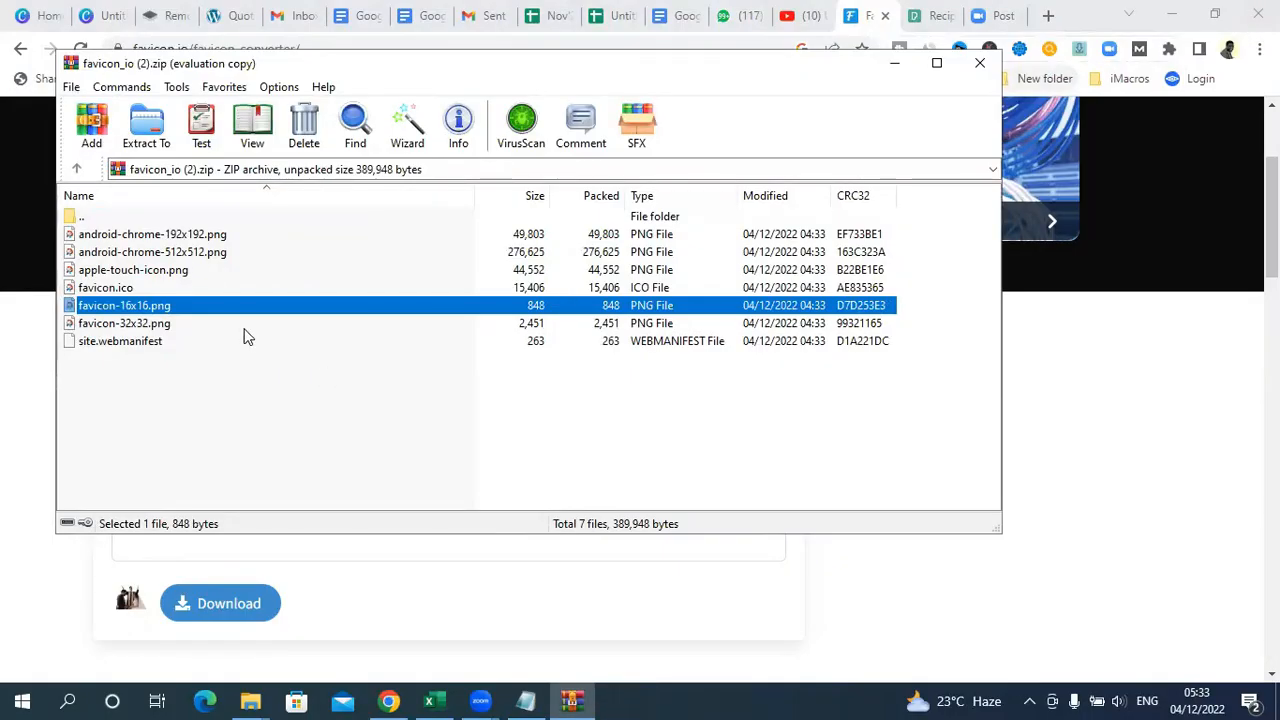
Step: Copy favicon-16x16.png out of the archive and paste it onto the desktop
right_click(150, 309)
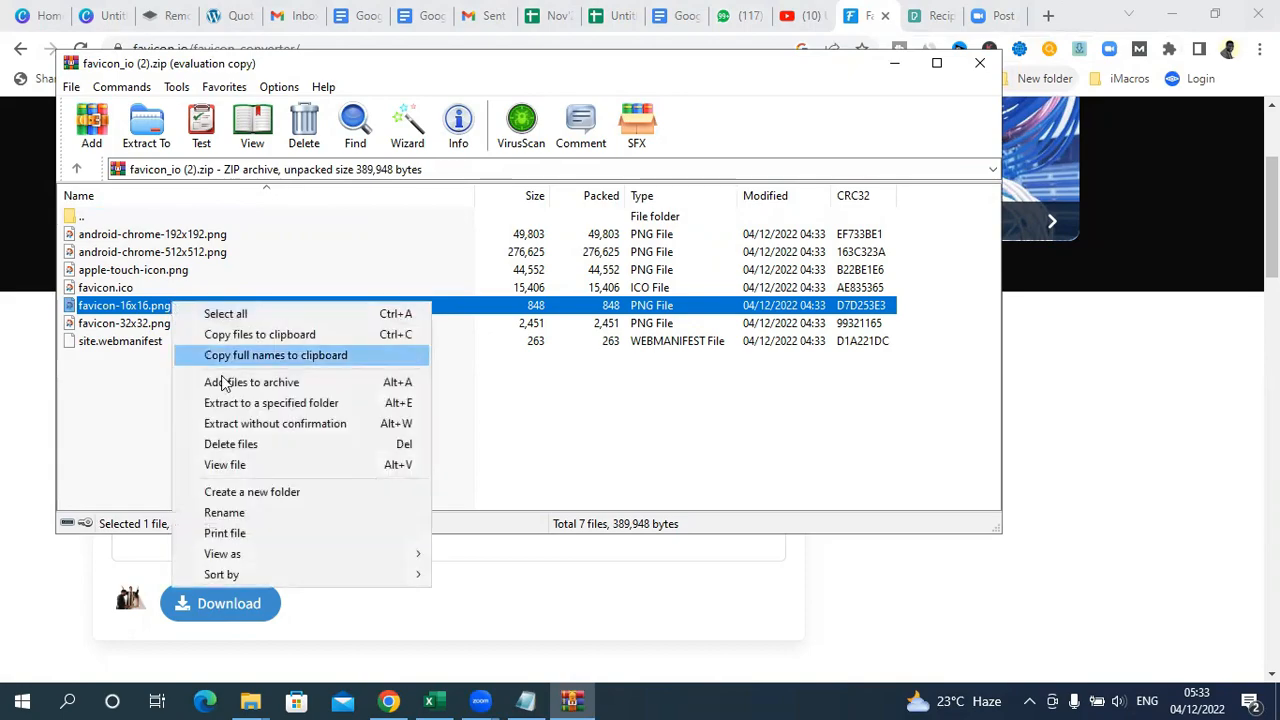
click(231, 340)
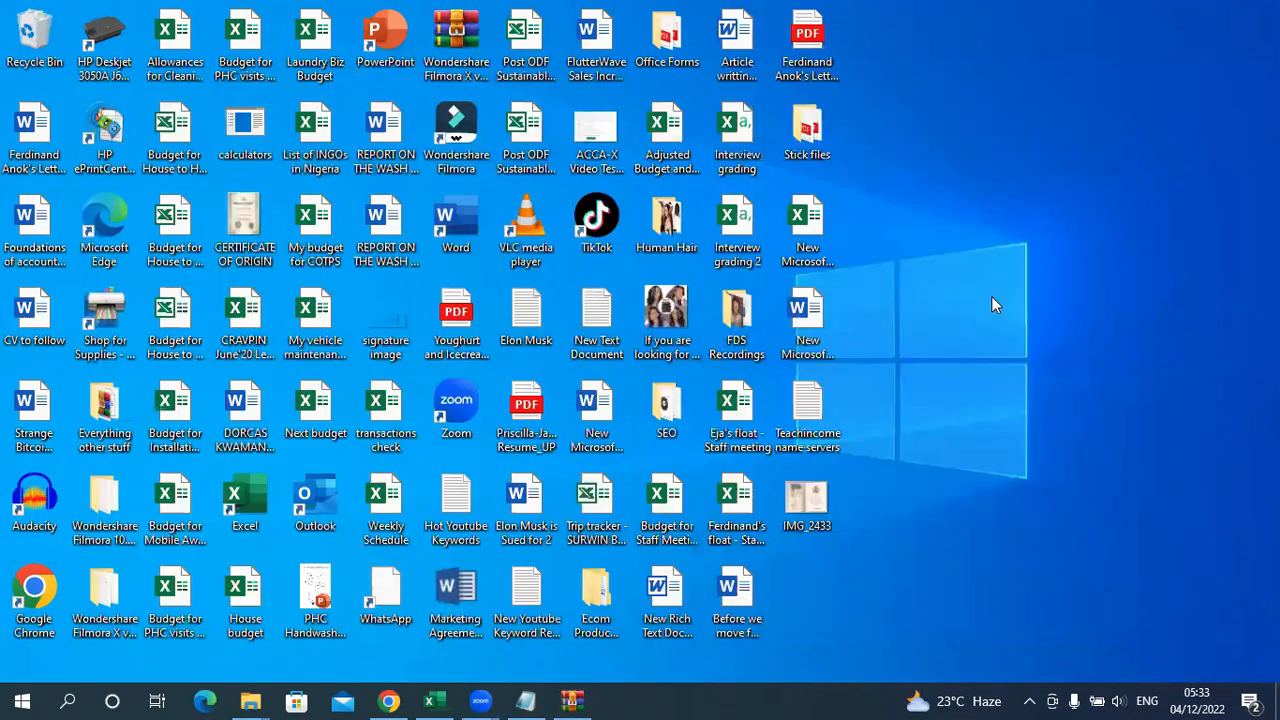
right_click(991, 296)
click(1048, 381)
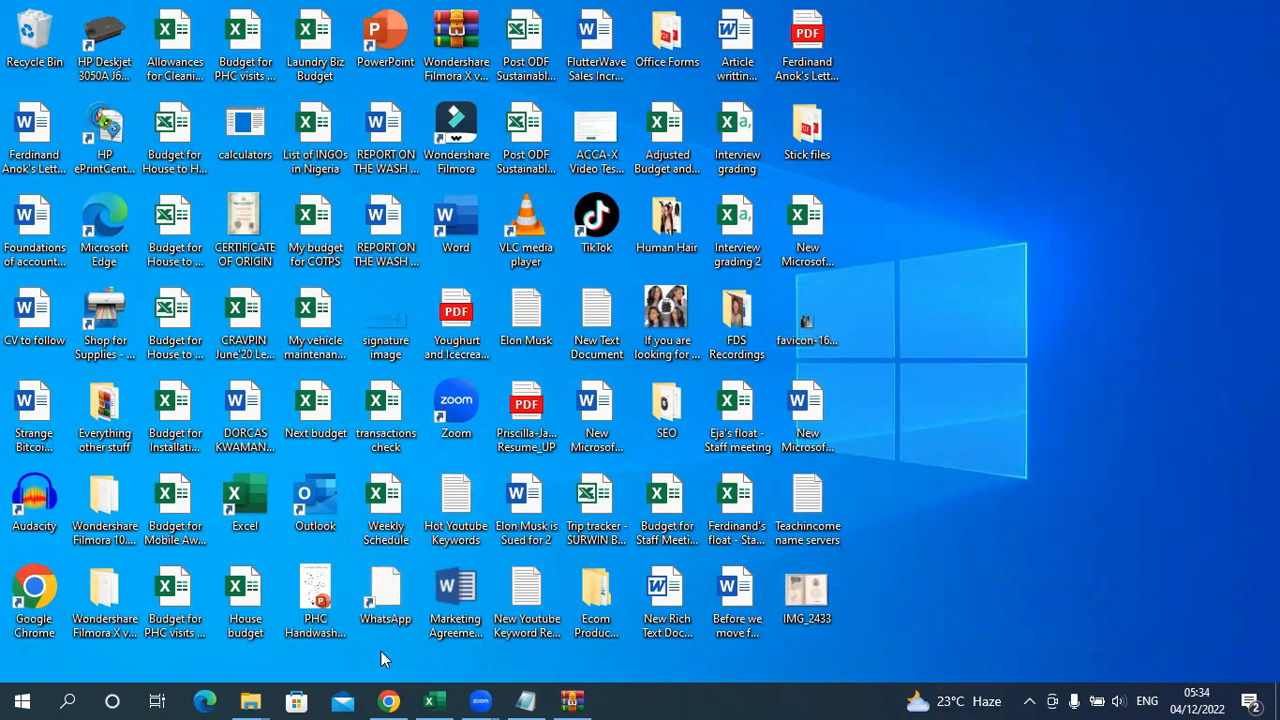
Step: Open the Site Identity settings in the website's WordPress Customizer and start selecting a site icon
click(218, 13)
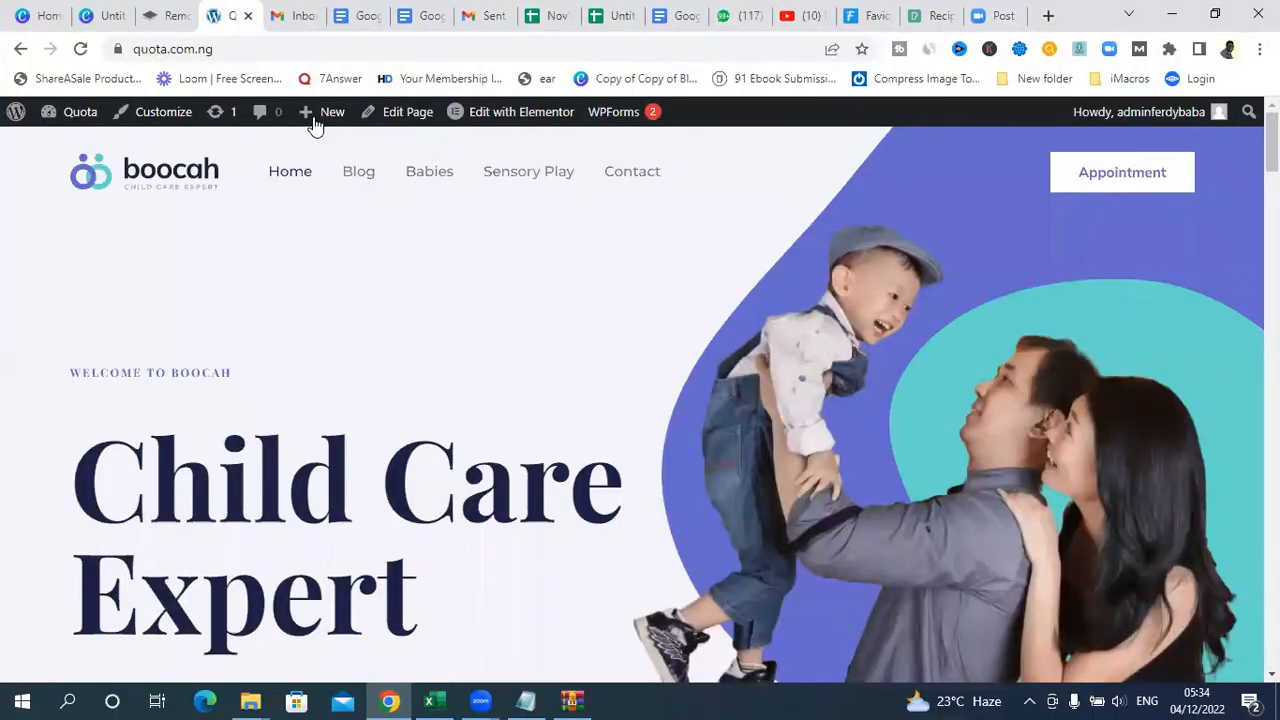
click(160, 116)
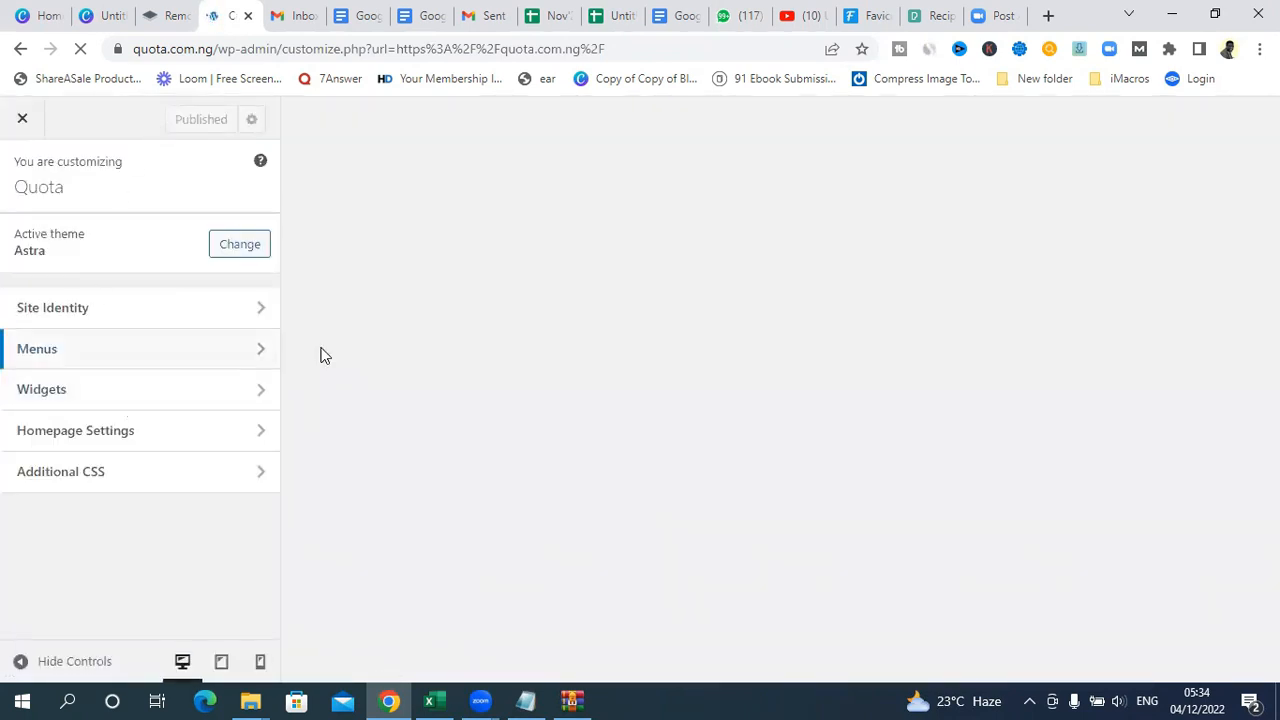
click(103, 314)
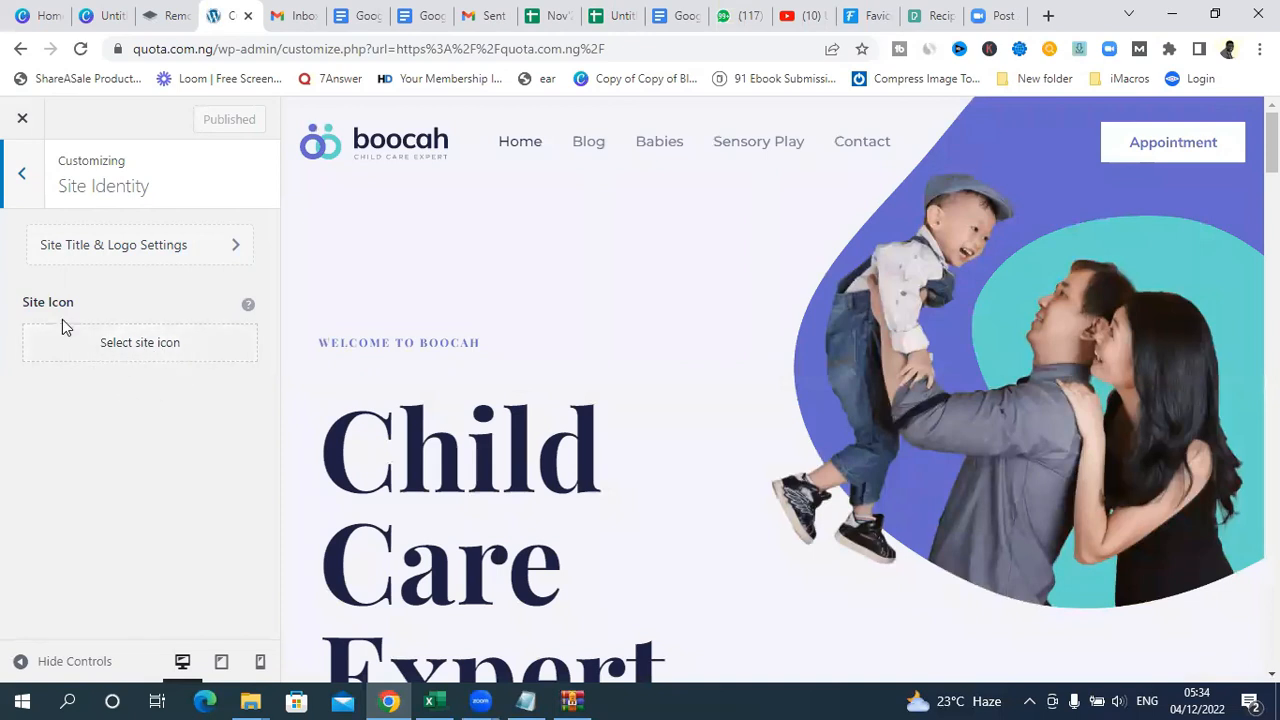
click(120, 344)
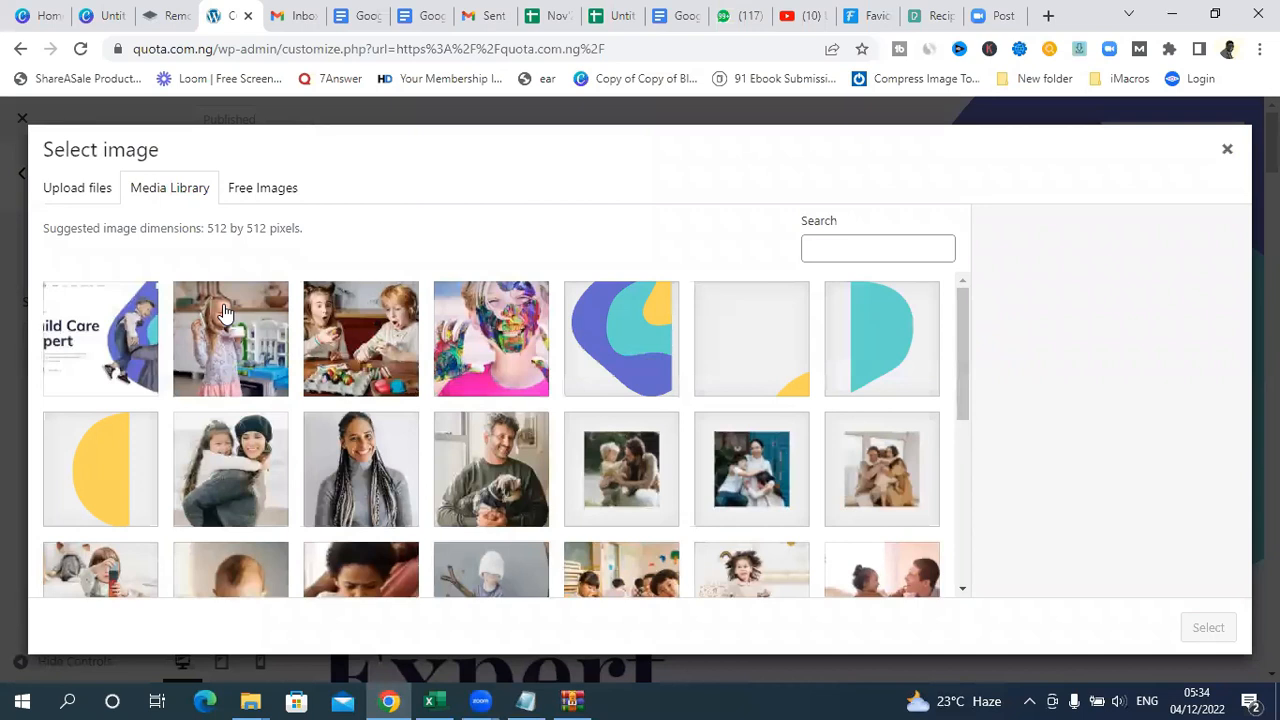
Step: Upload favicon-16x16 from the Desktop folder to the media library, sorting the files by date modified to find it
click(75, 200)
click(636, 437)
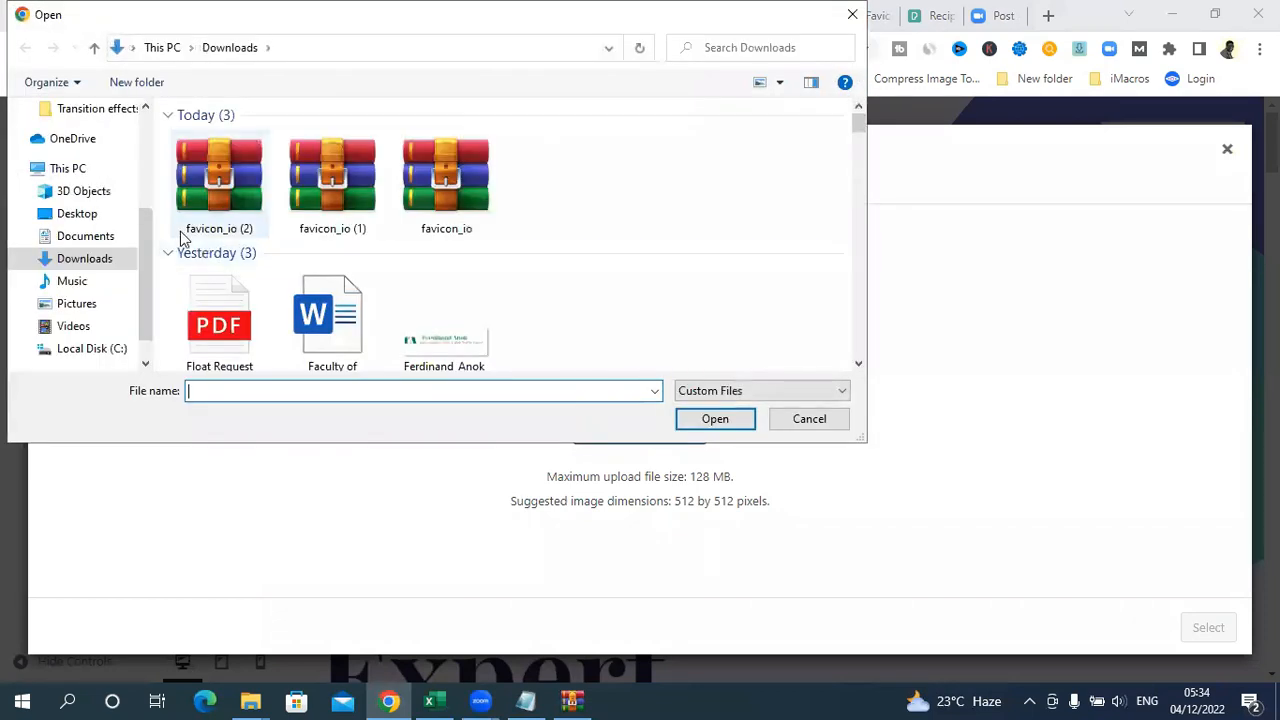
click(84, 221)
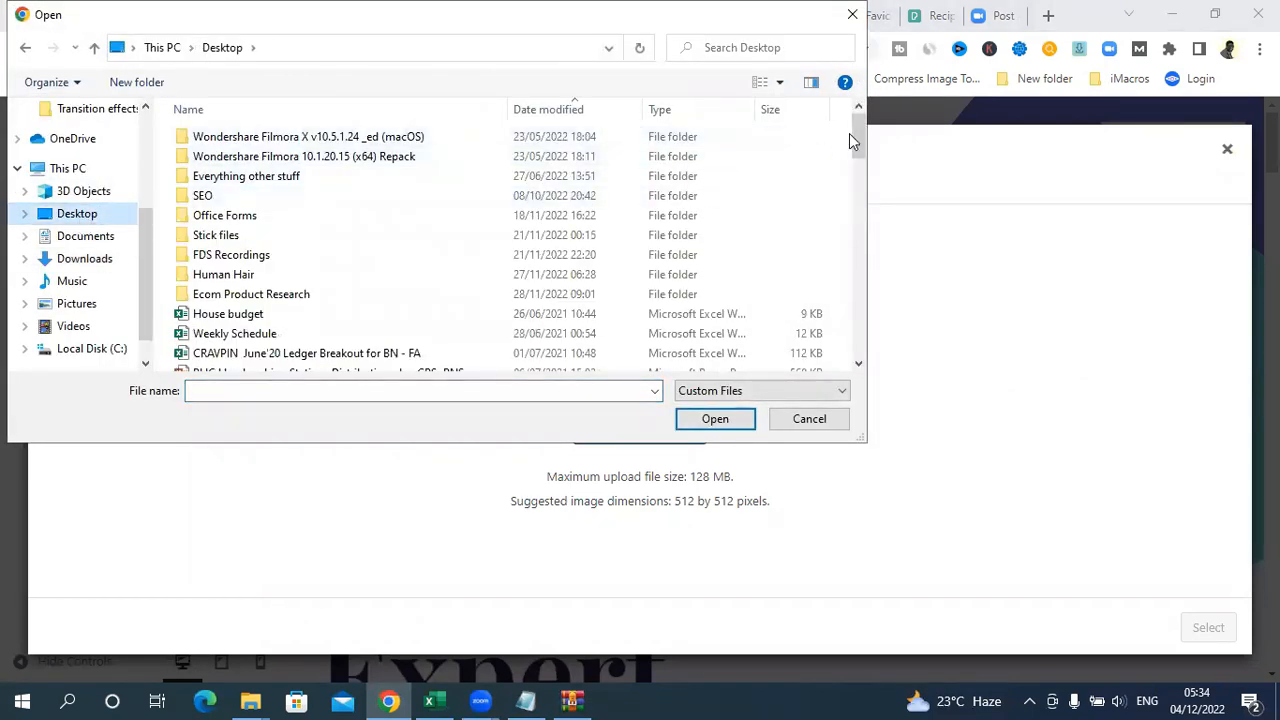
mouse_move(857, 126)
mouse_down()
mouse_move(862, 167)
mouse_move(858, 120)
mouse_up()
click(547, 110)
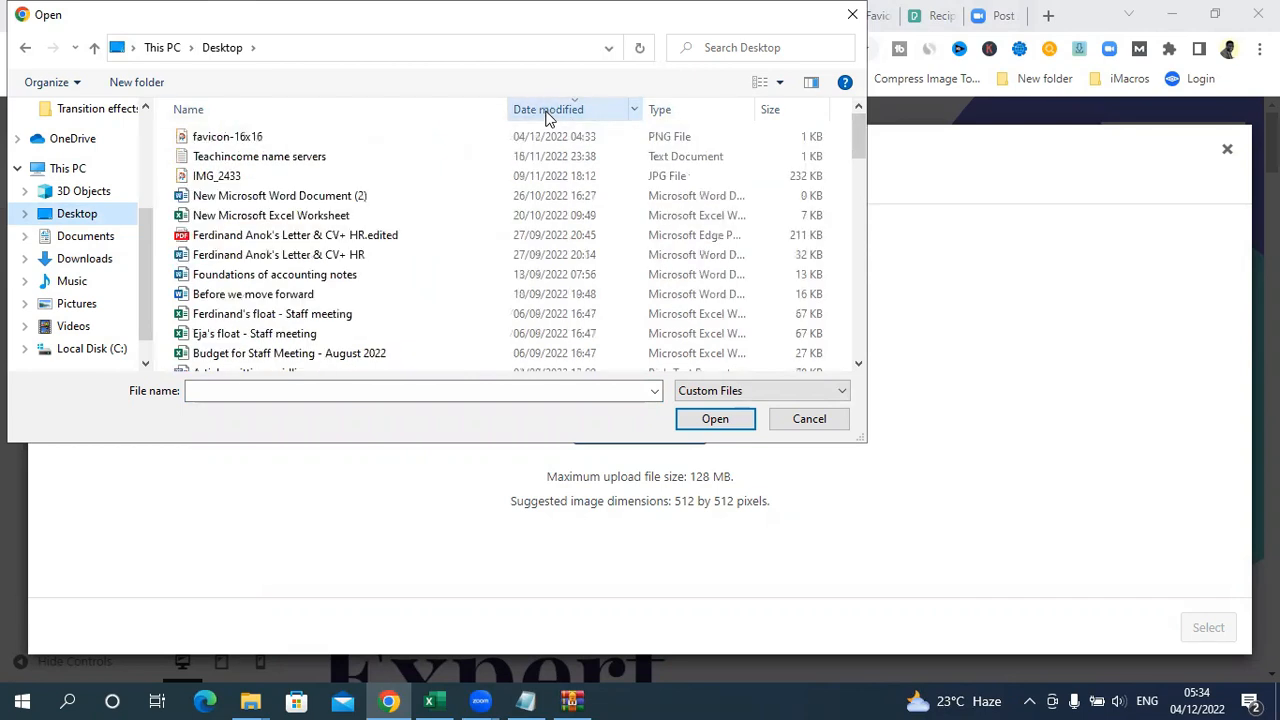
click(241, 147)
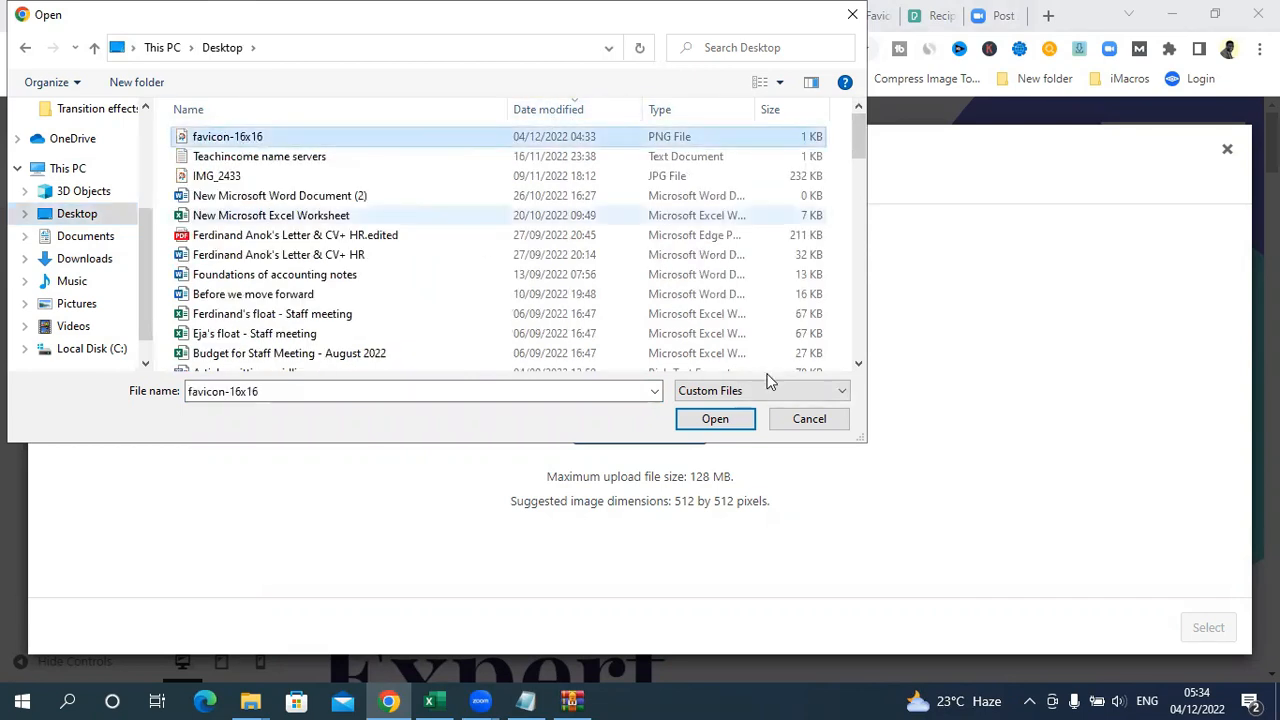
click(715, 418)
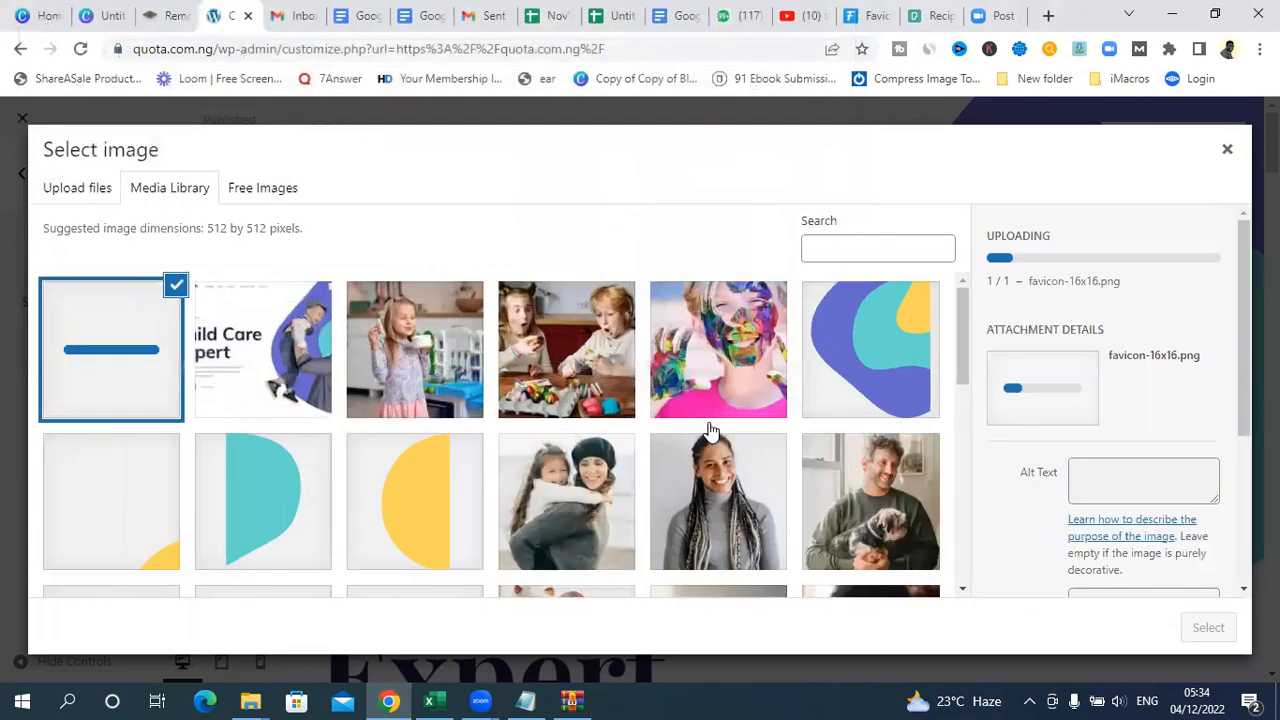
Step: Replace the uploaded favicon's attachment title with "Wedding photo", leaving the alt text empty
drag(1243, 325, 1243, 367)
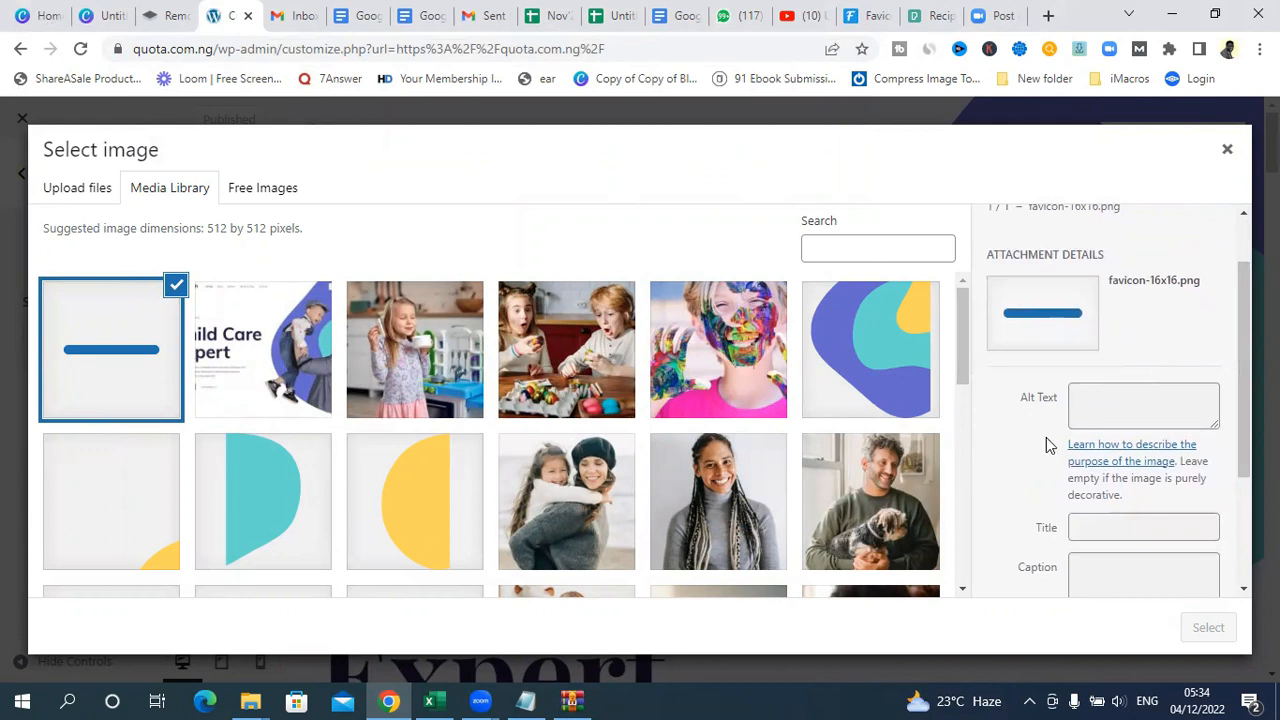
click(1128, 394)
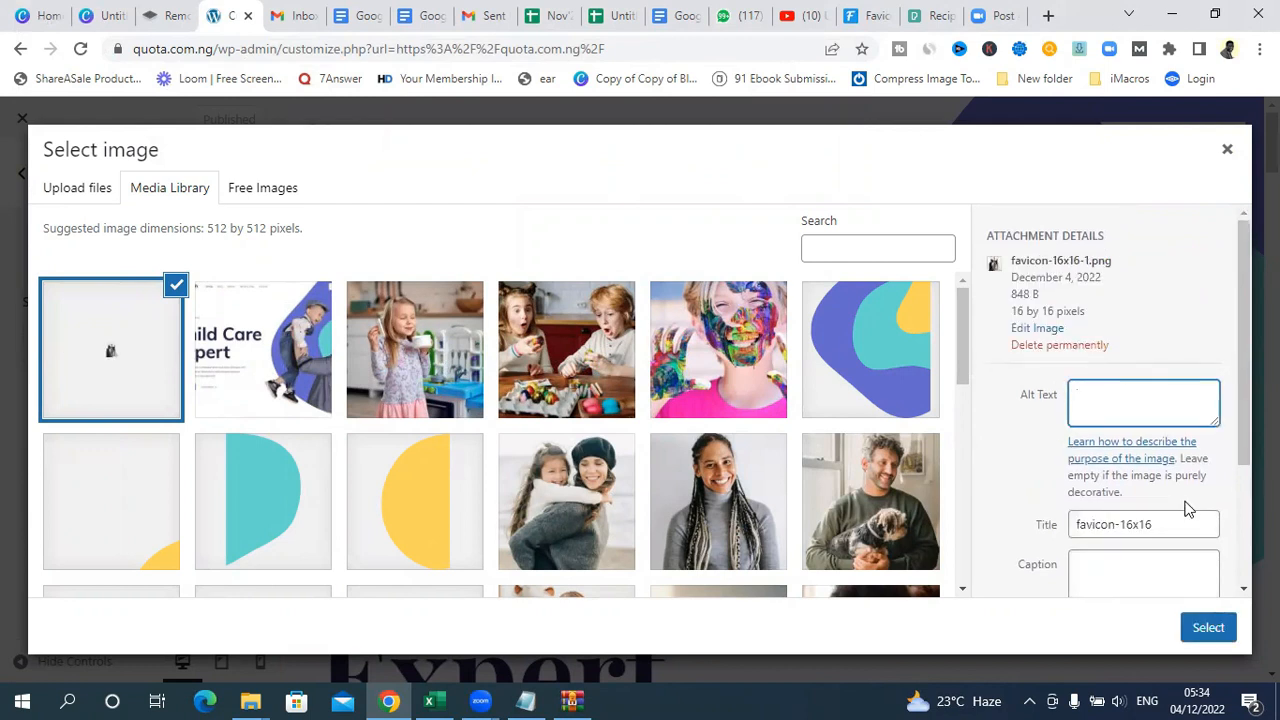
mouse_move(1244, 302)
mouse_down()
mouse_move(1244, 397)
mouse_move(1244, 308)
mouse_up()
click(1121, 381)
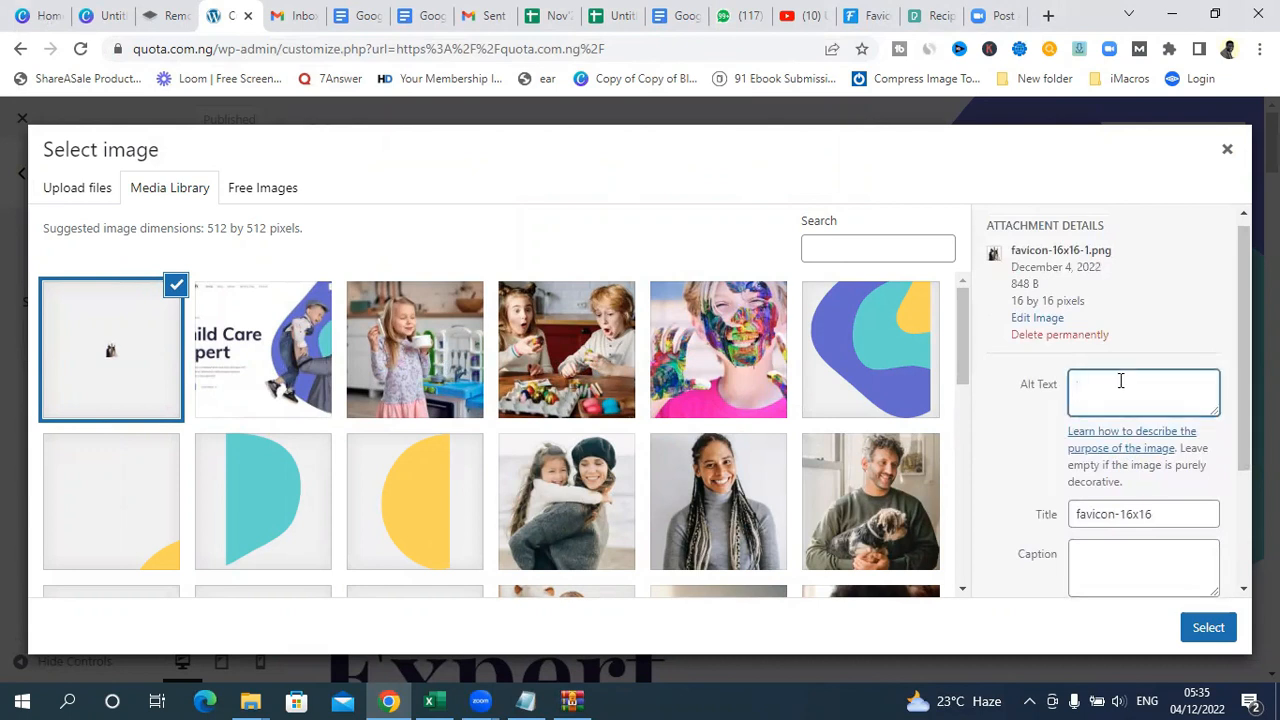
triple_click(1173, 511)
key(BackSpace)
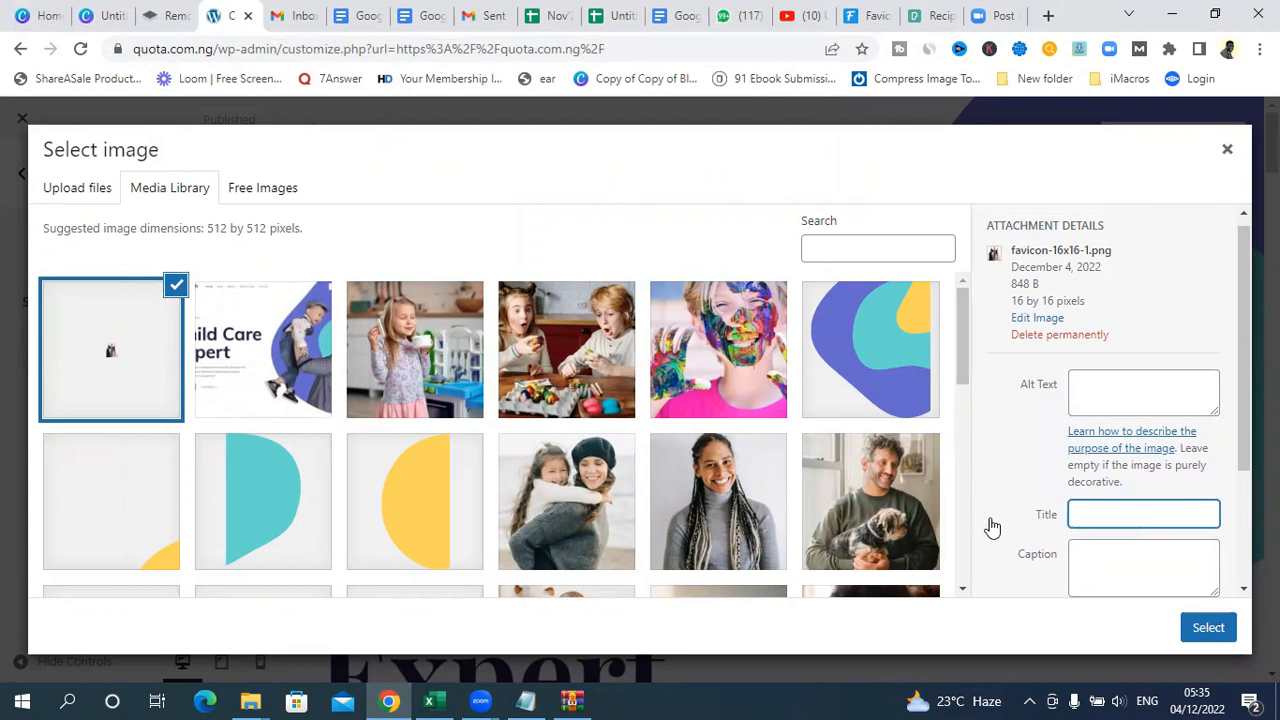
text(Wedding photo)
scroll(1236, 480, down, 2)
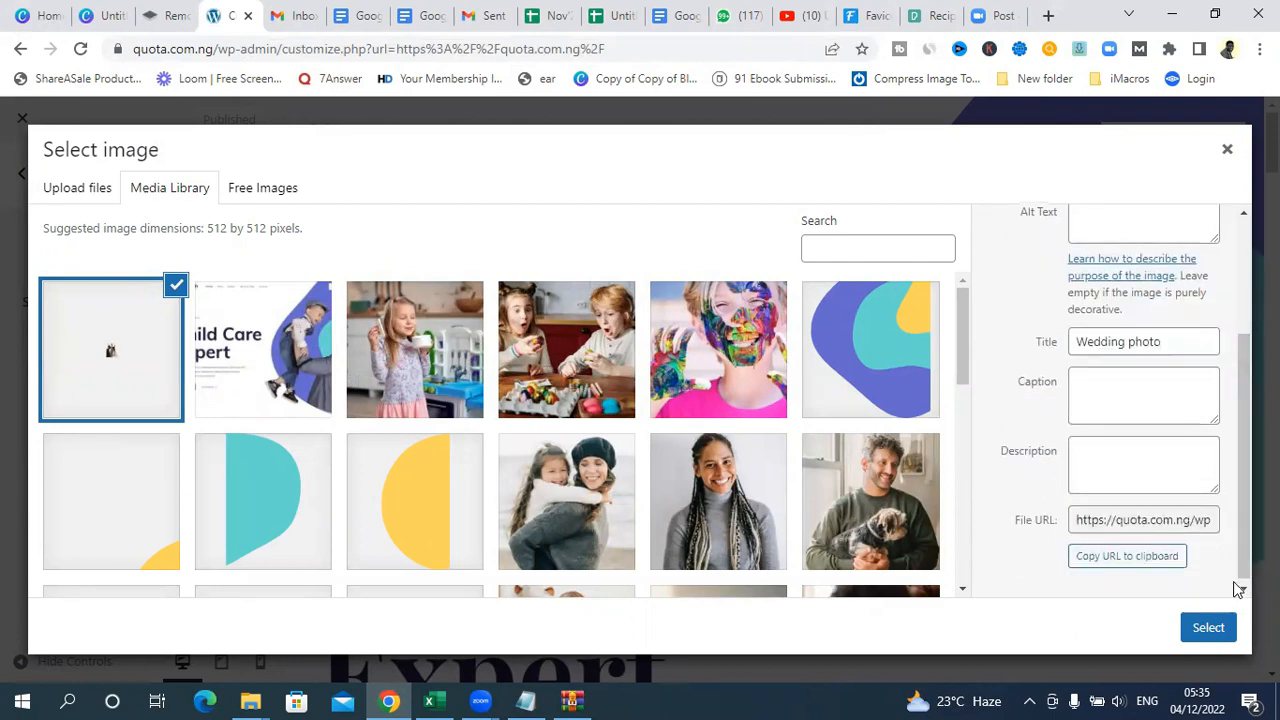
Step: Use the uploaded favicon as the site icon without cropping it, and publish the change
click(1212, 630)
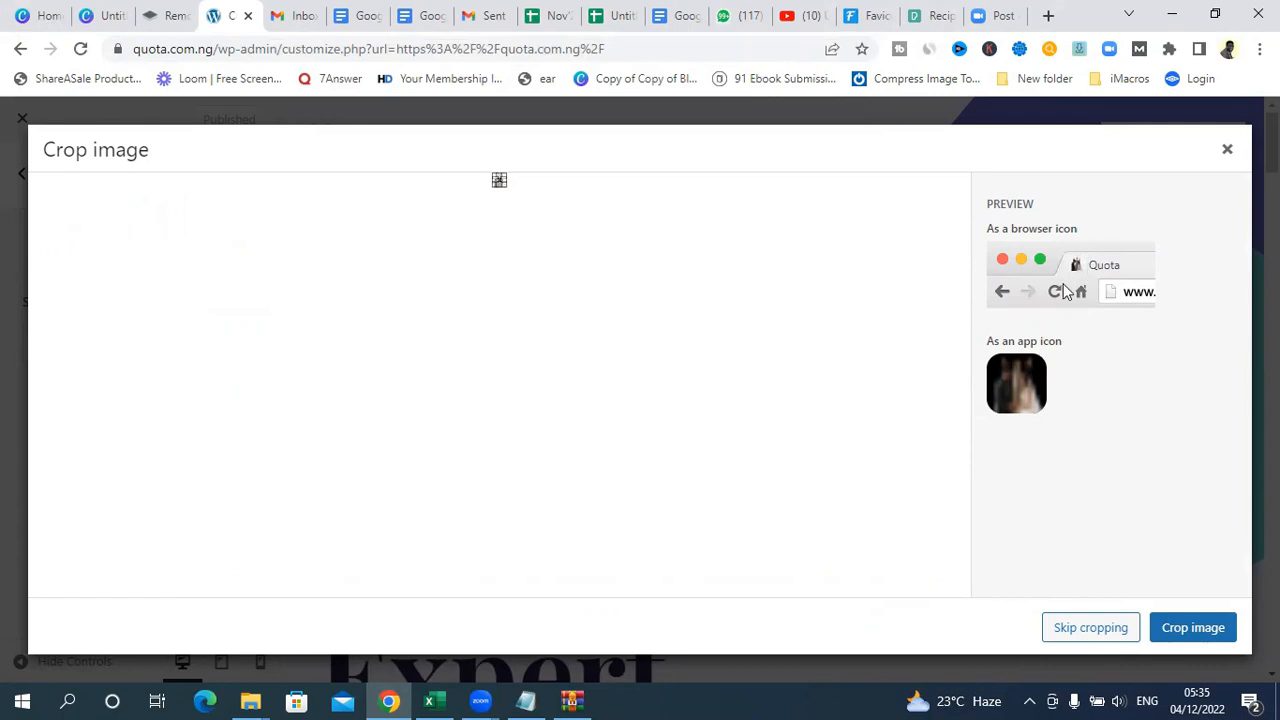
click(1087, 622)
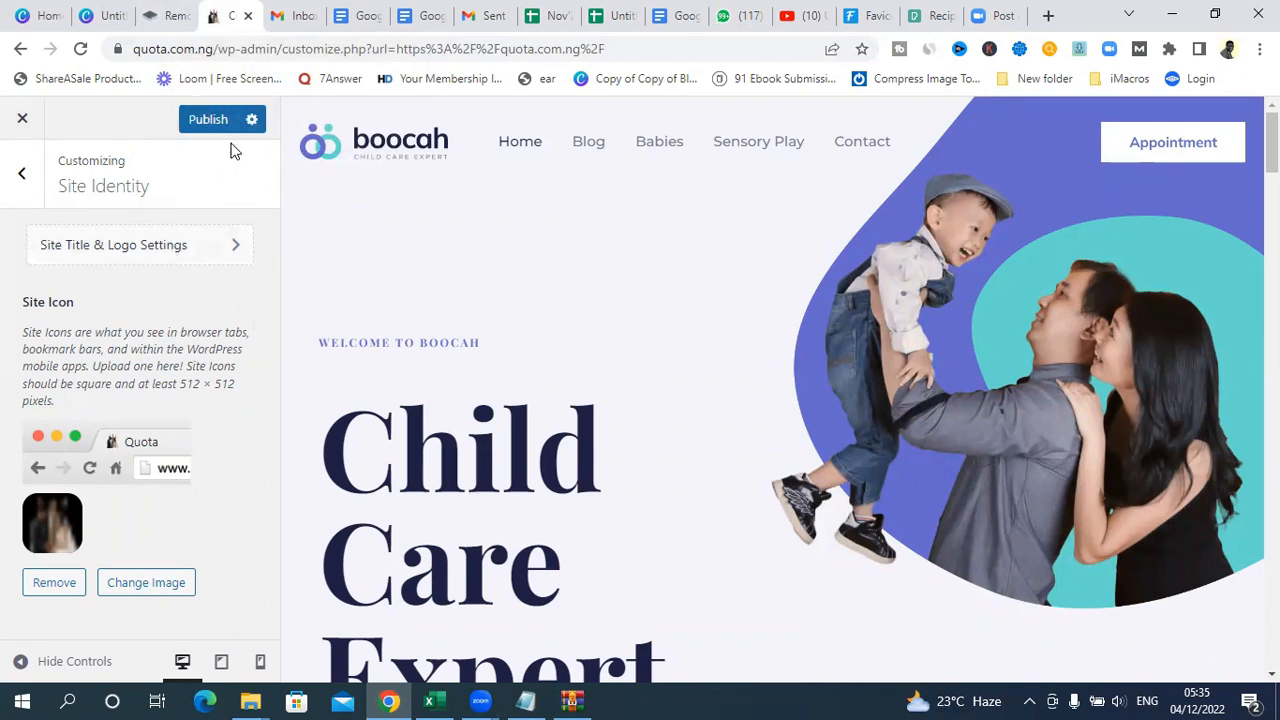
click(200, 121)
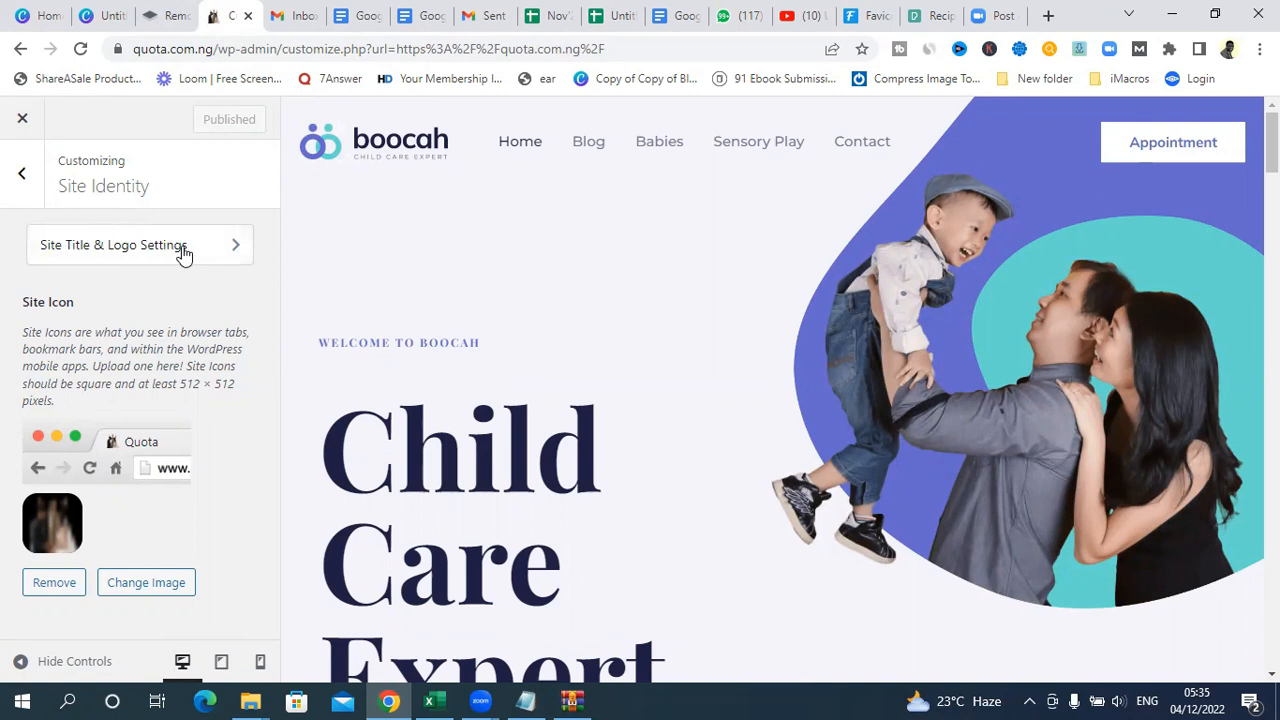
Step: Open the Site Title & Logo Settings, and switch to Canva to look over the design types on its home page
click(174, 247)
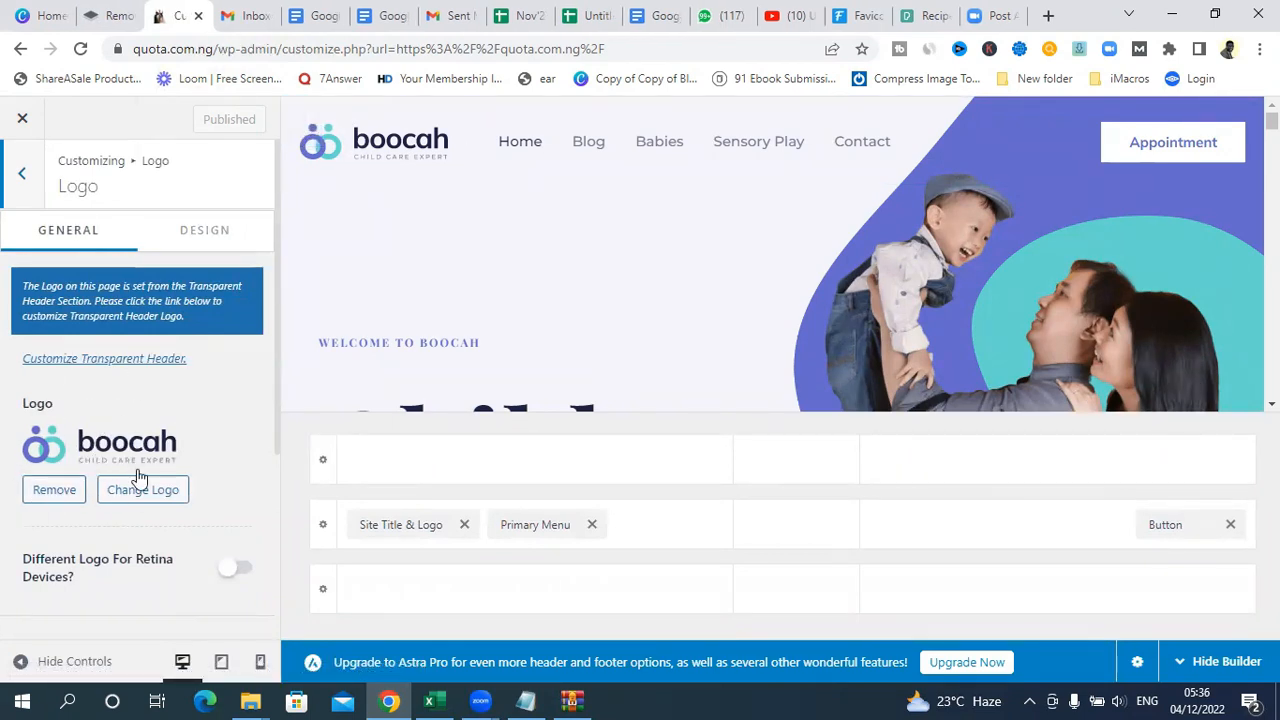
click(36, 18)
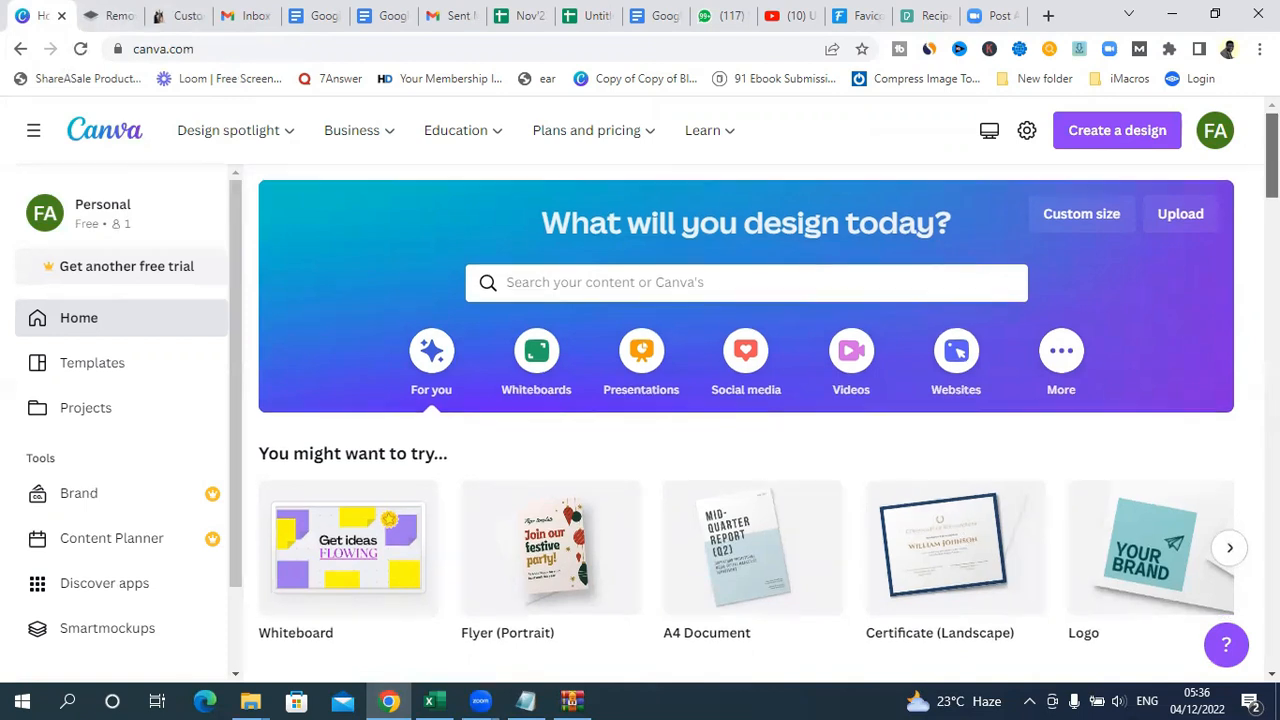
scroll(1183, 223, down, 2)
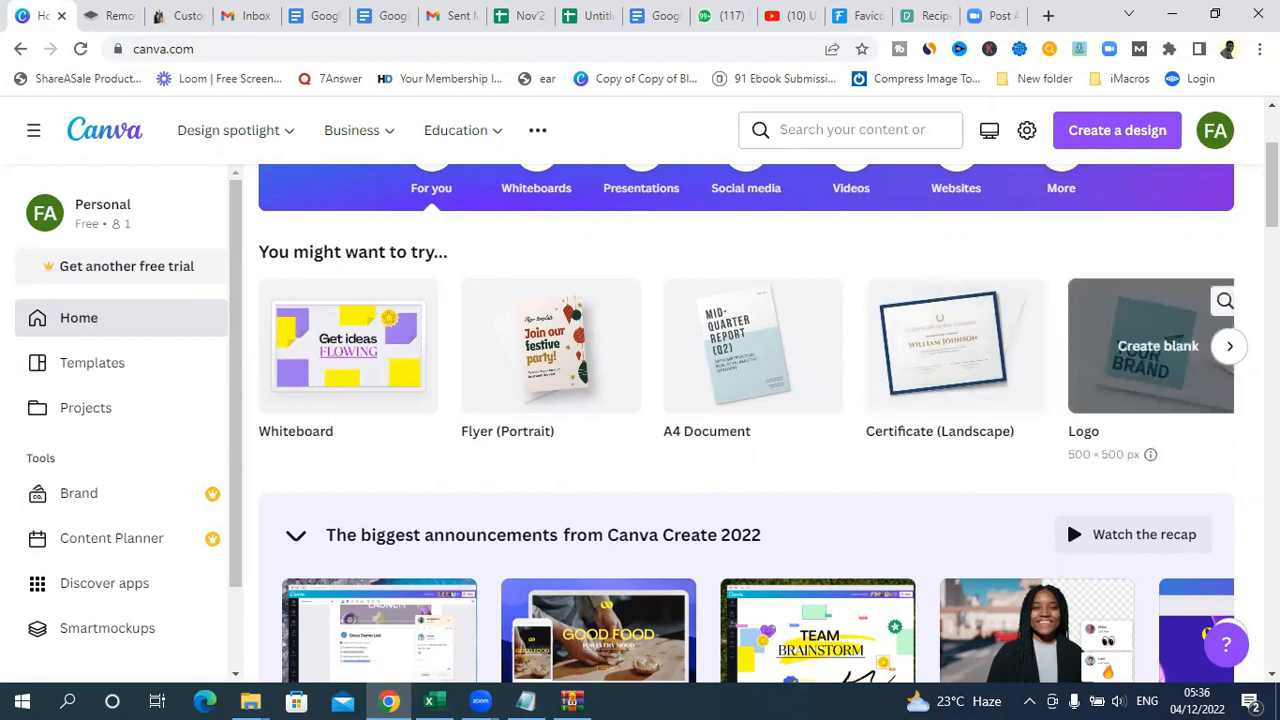
scroll(1270, 190, up, 3)
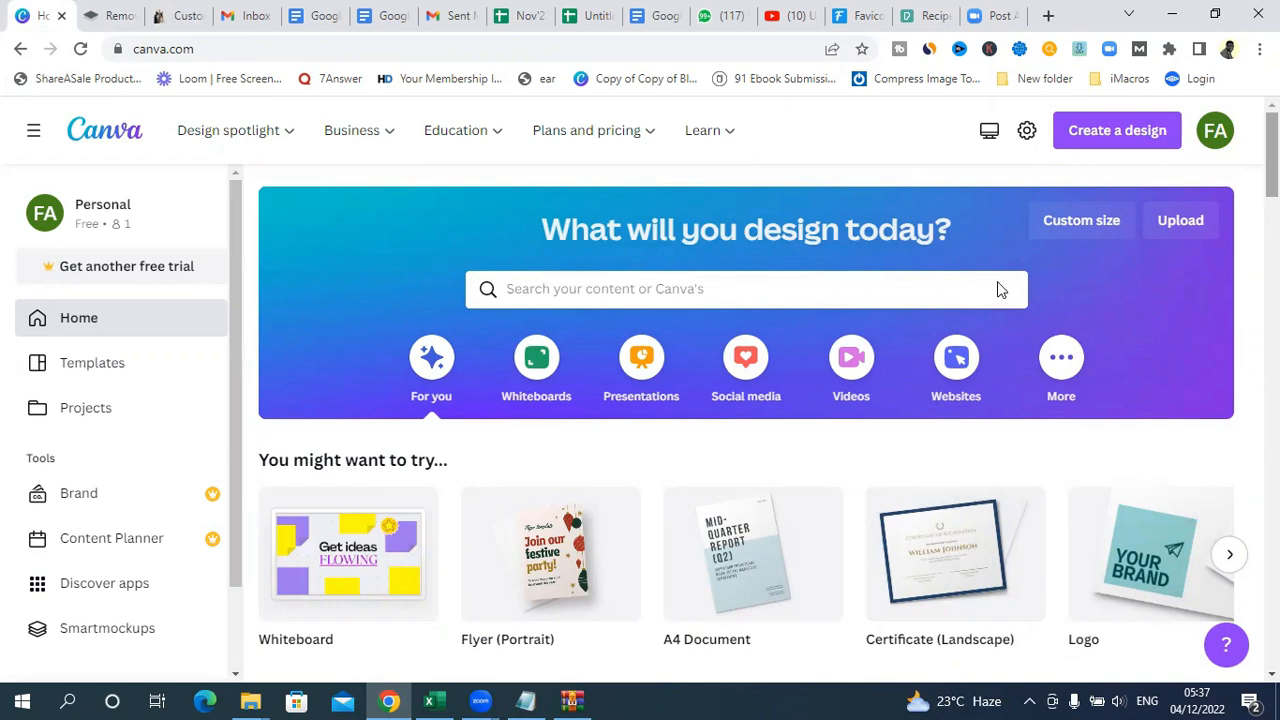
scroll(1195, 337, down, 2)
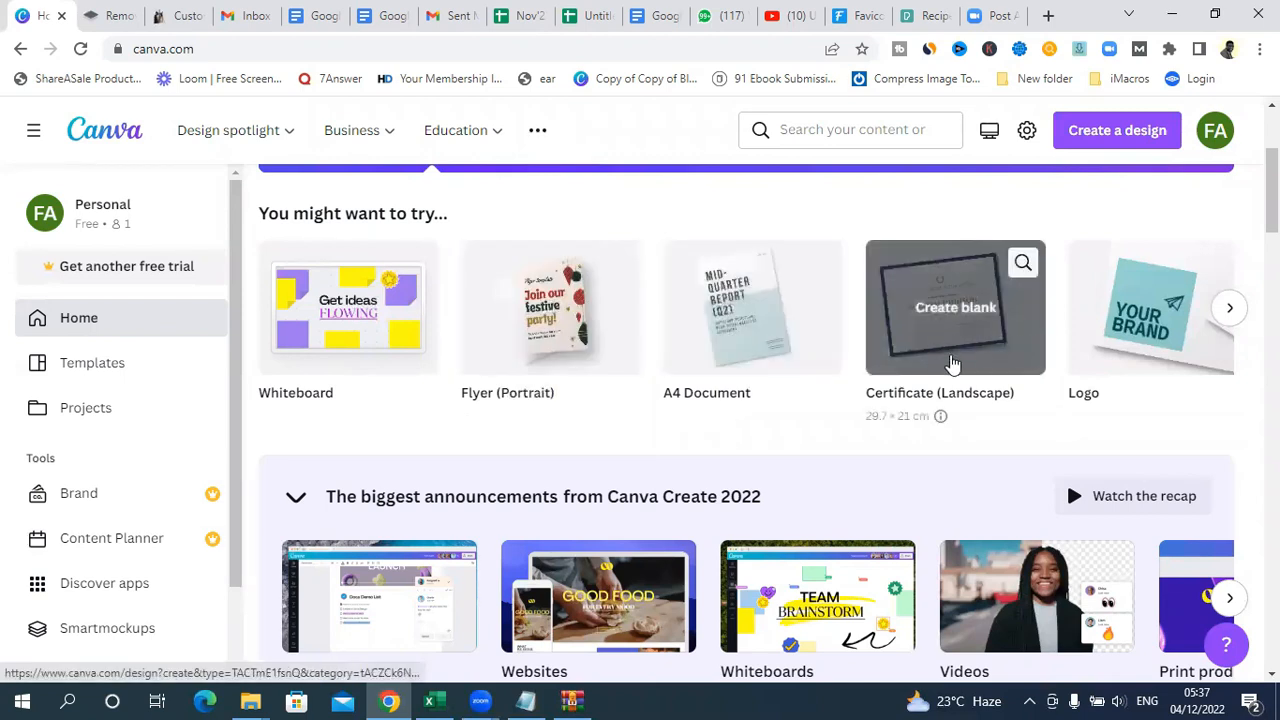
scroll(1029, 357, up, 3)
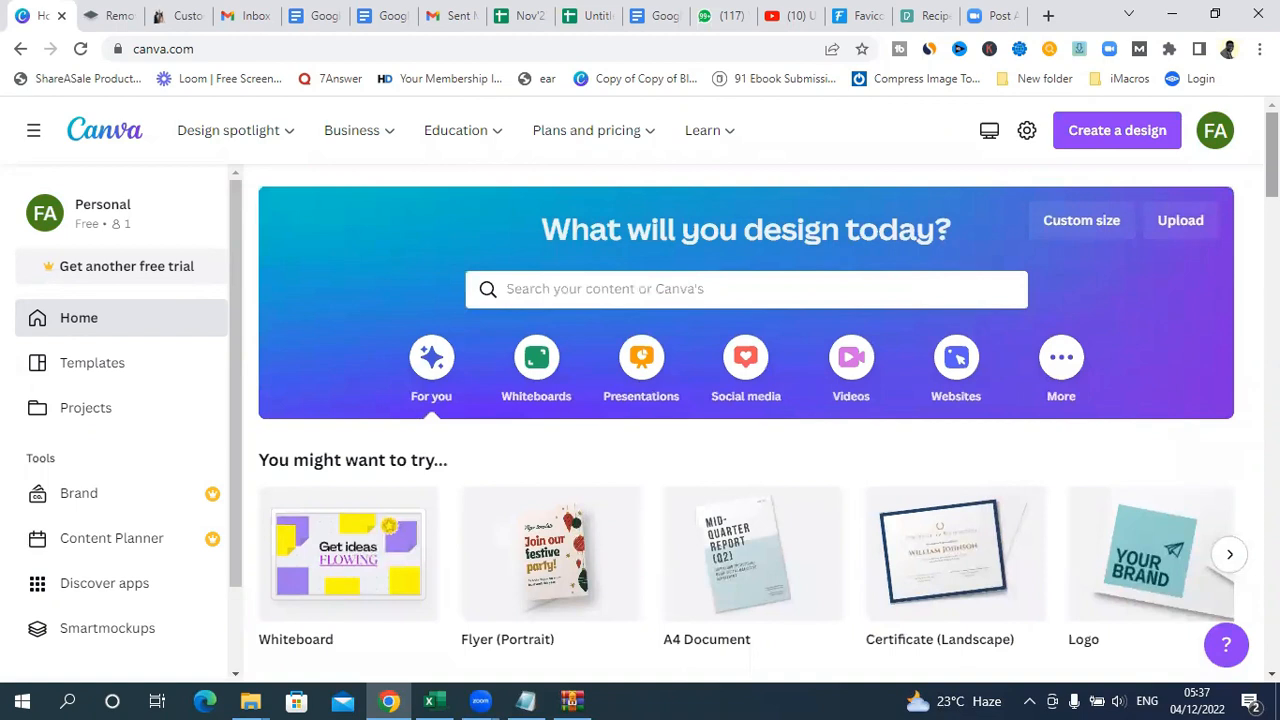
Step: Start a custom-size design in pixels and clear its preset height and width
click(1100, 138)
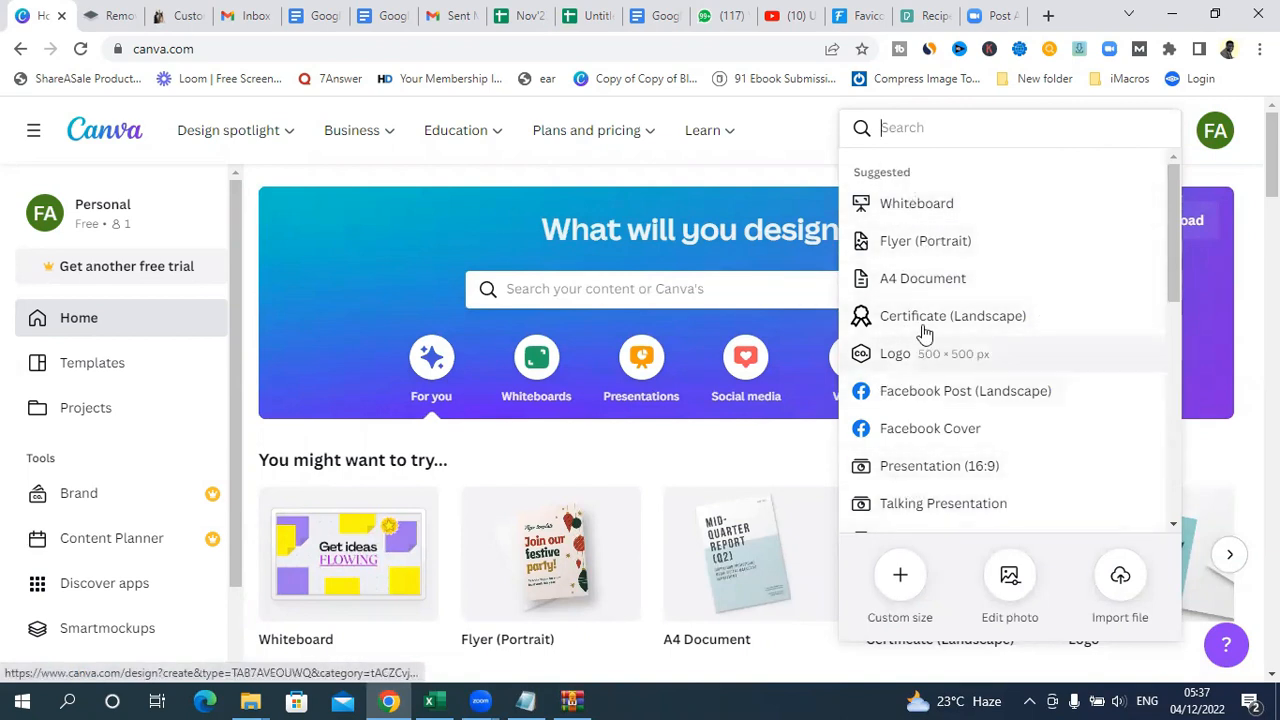
click(899, 580)
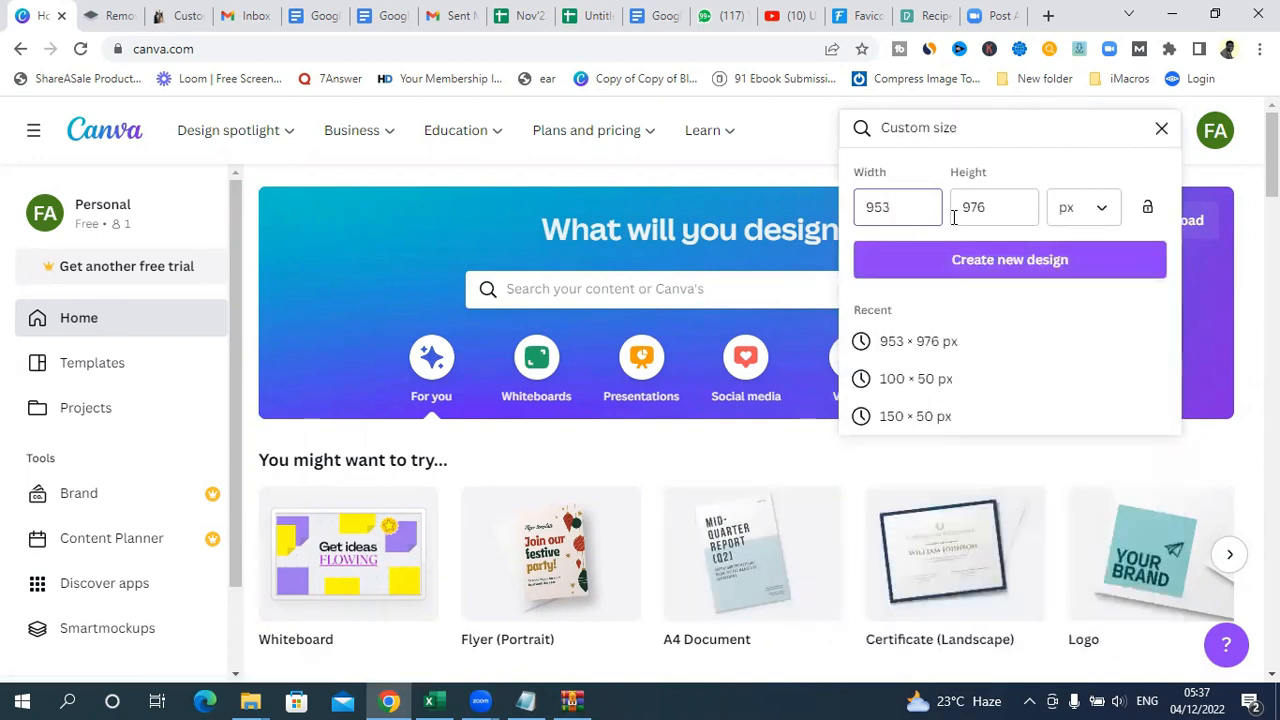
click(998, 209)
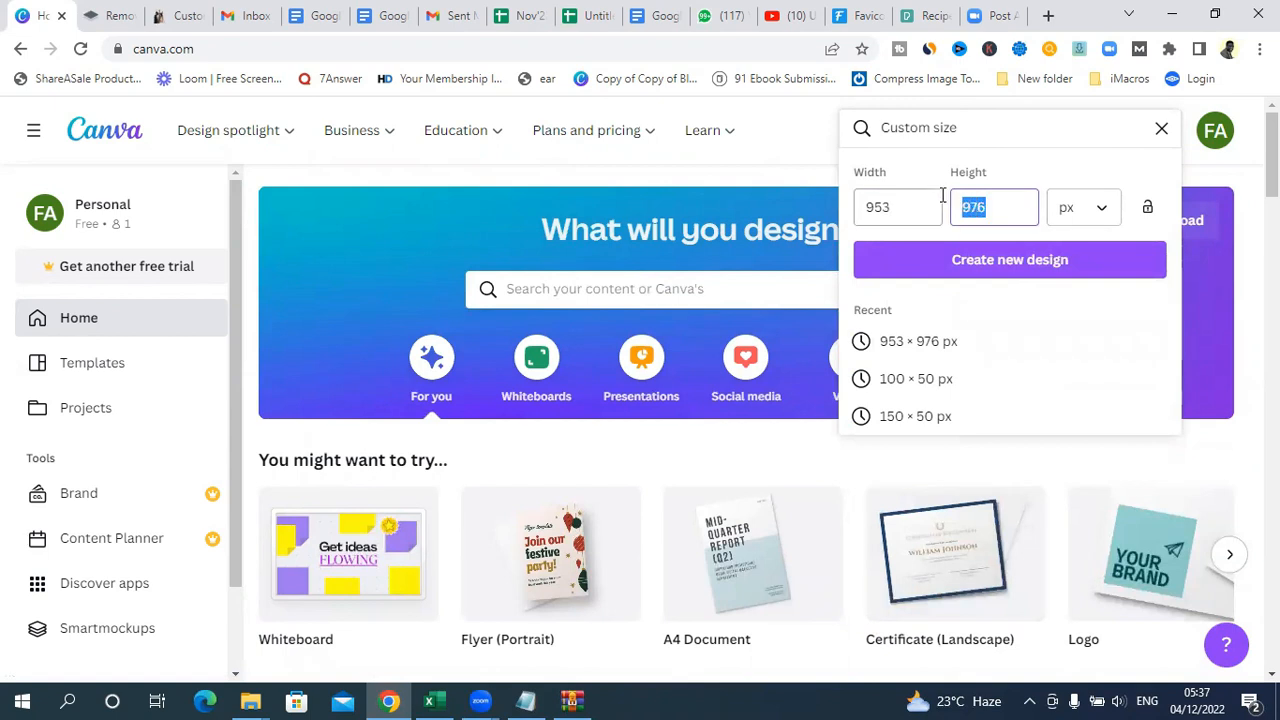
key(BackSpace)
click(896, 198)
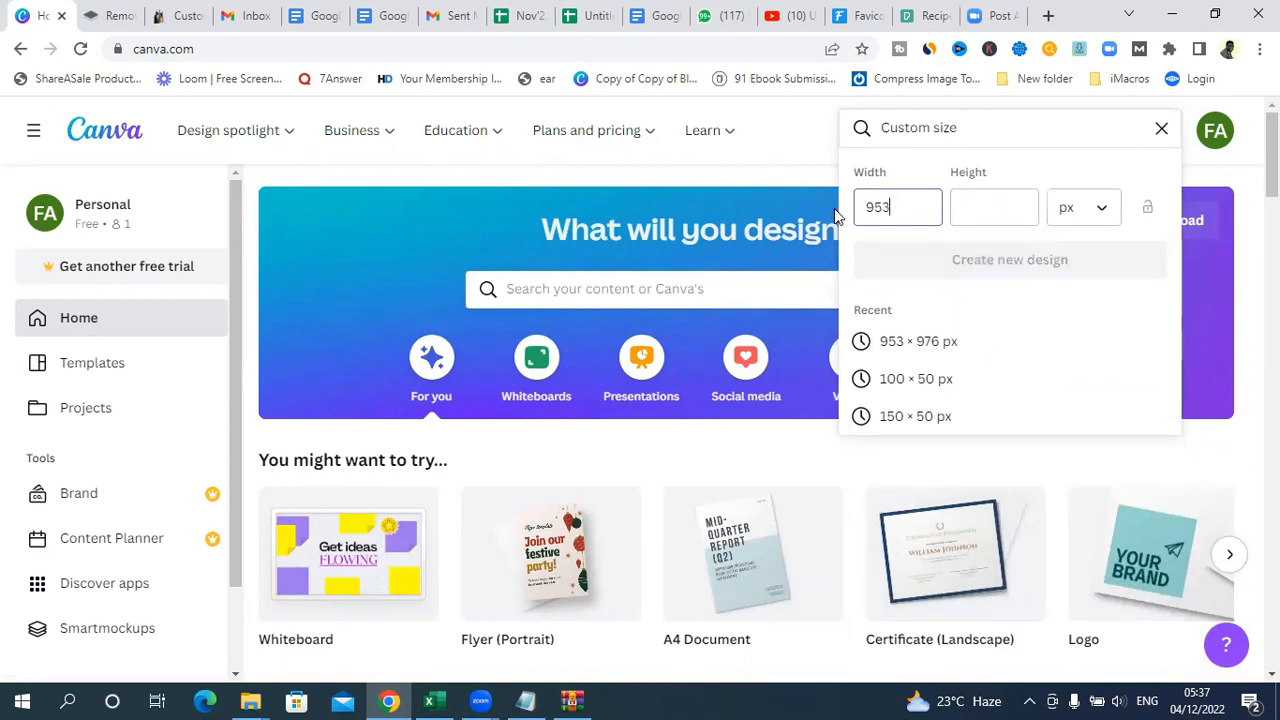
drag(891, 205, 862, 207)
key(BackSpace)
Step: Check the sizes noted in Notepad, and create the blank custom-size design in Canva at 200 × 100 px
click(525, 700)
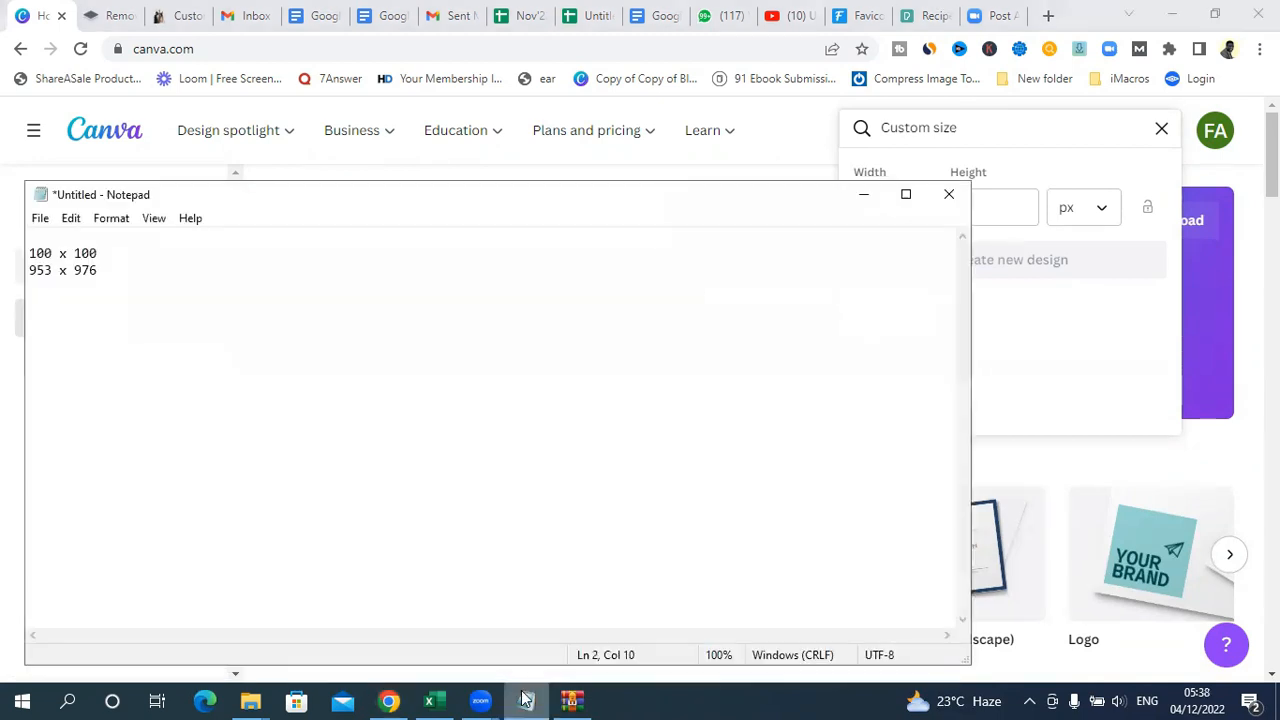
click(525, 700)
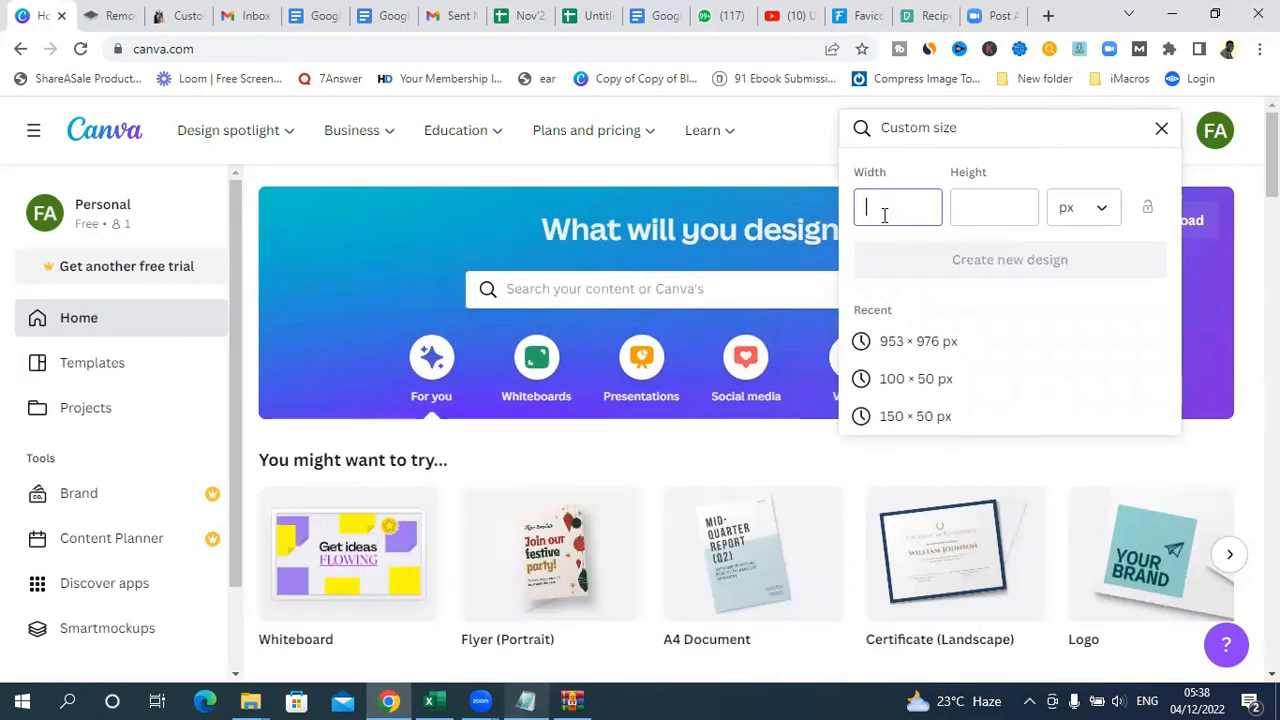
text(200)
click(968, 215)
text(100)
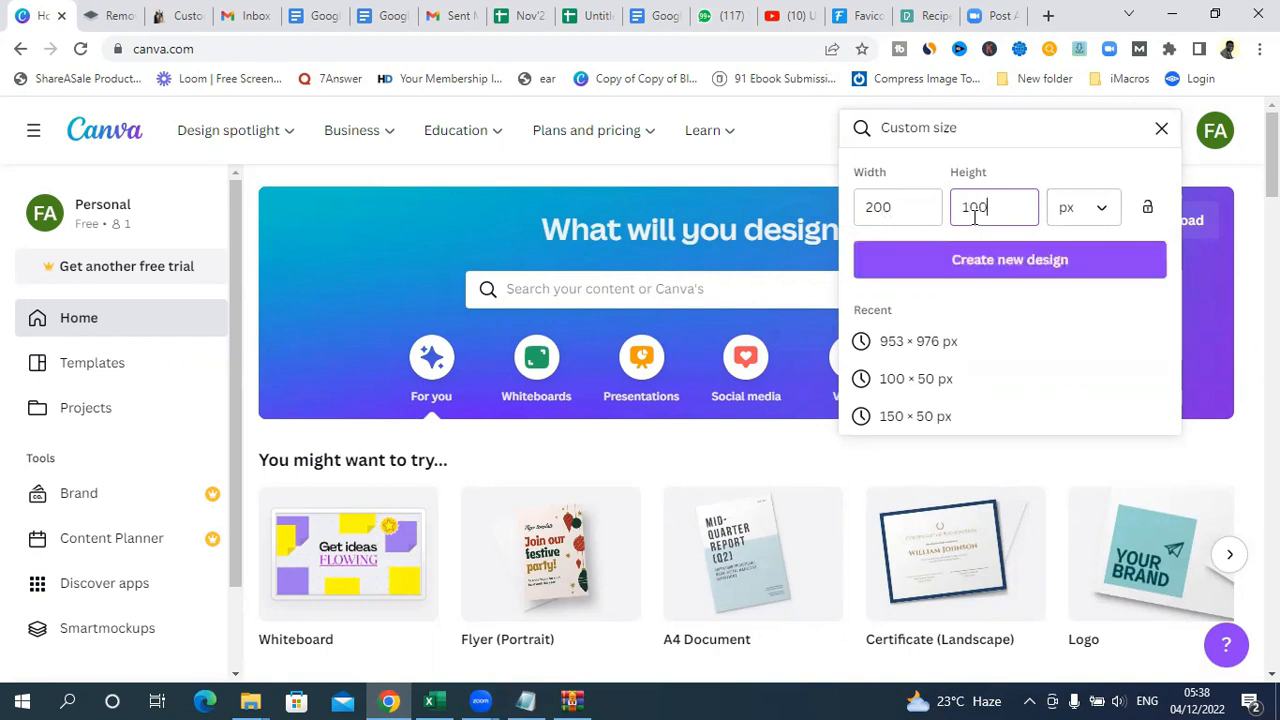
click(970, 269)
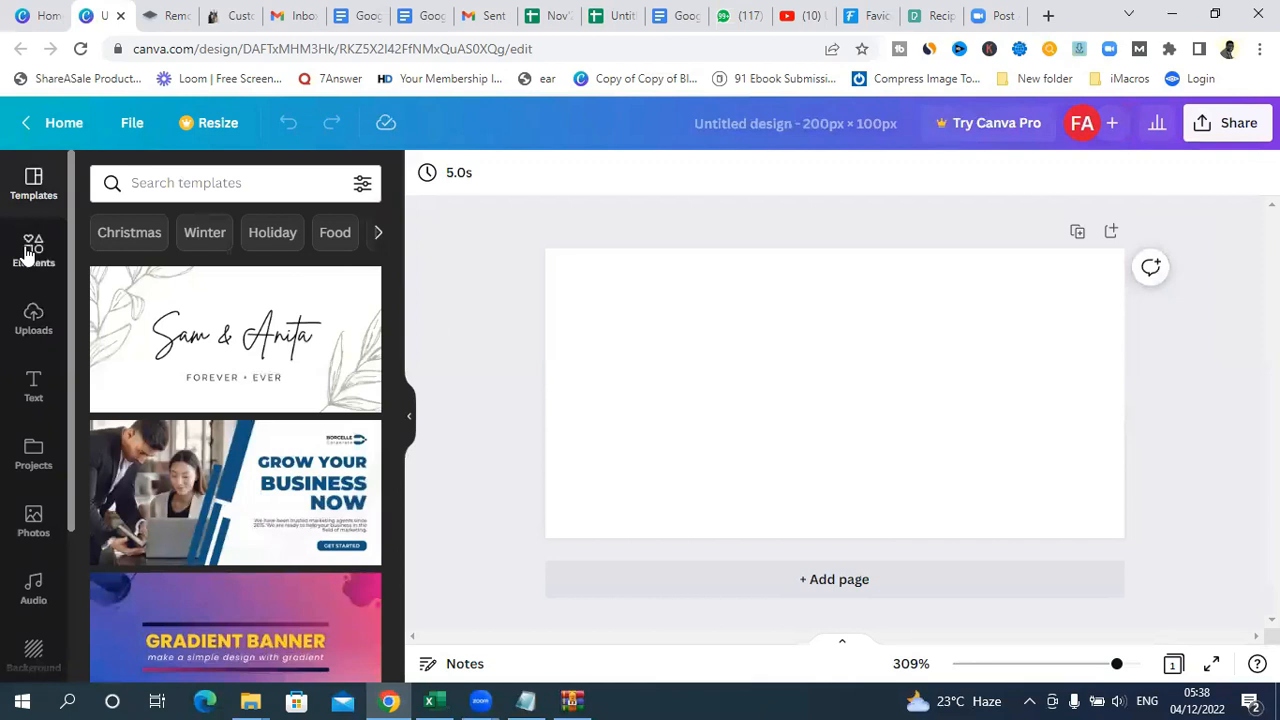
Step: Search the design elements for "wedding ring"
click(33, 255)
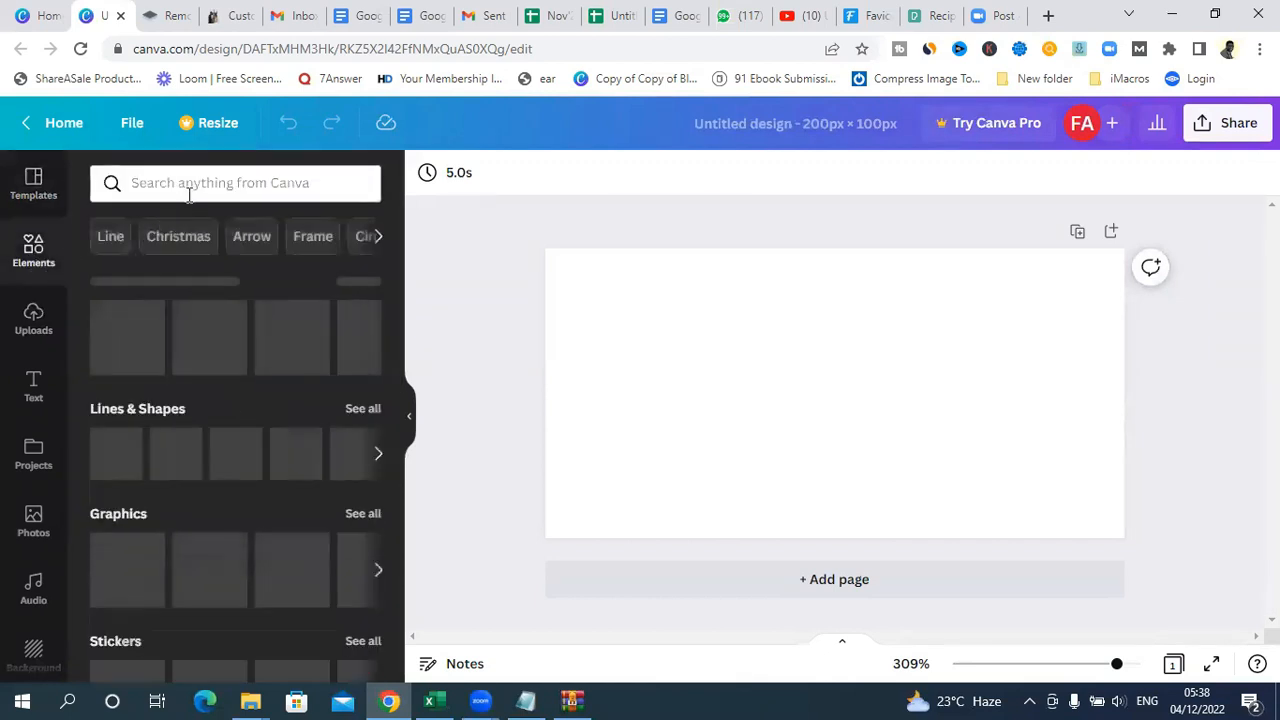
click(185, 184)
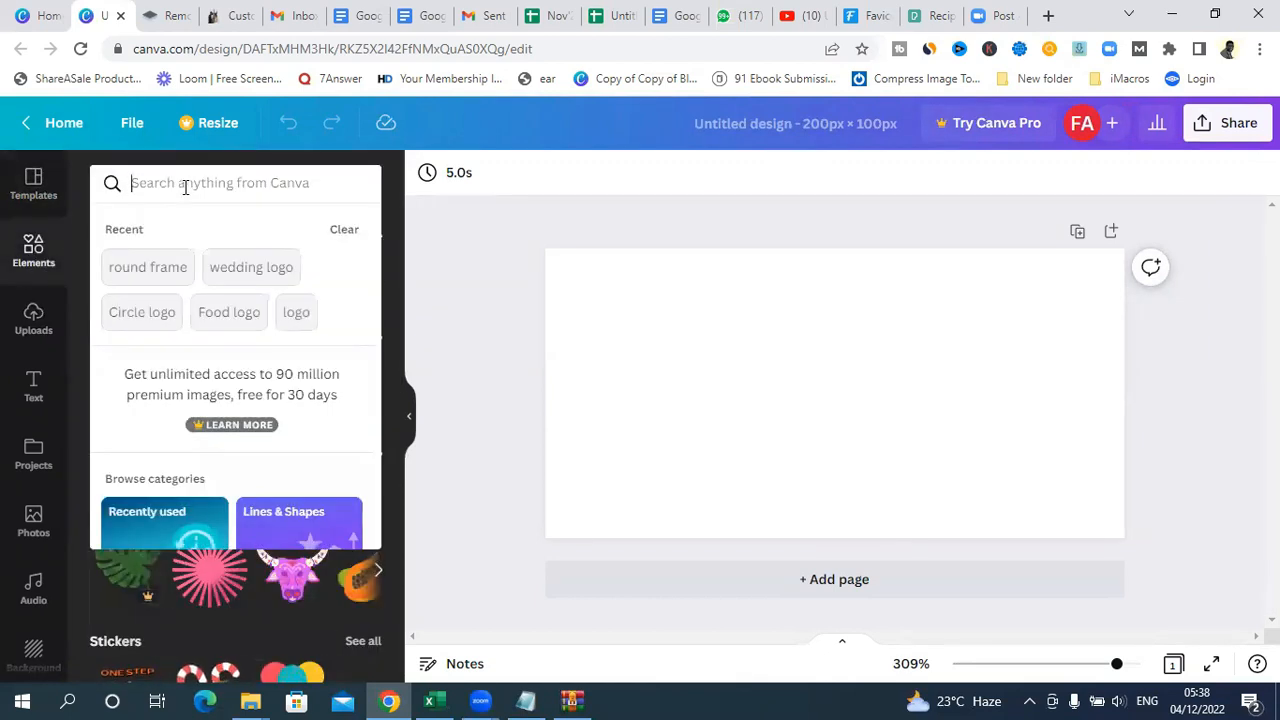
text(w)
key(BackSpace)
text(ring)
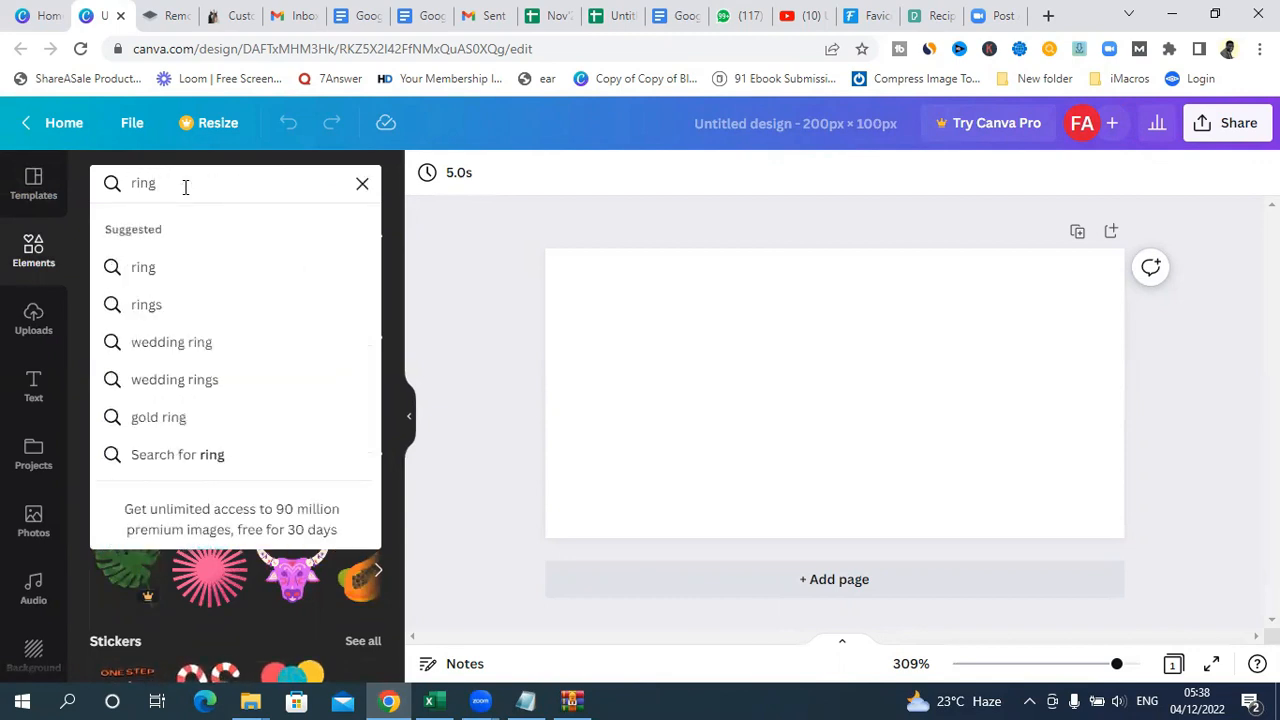
click(172, 342)
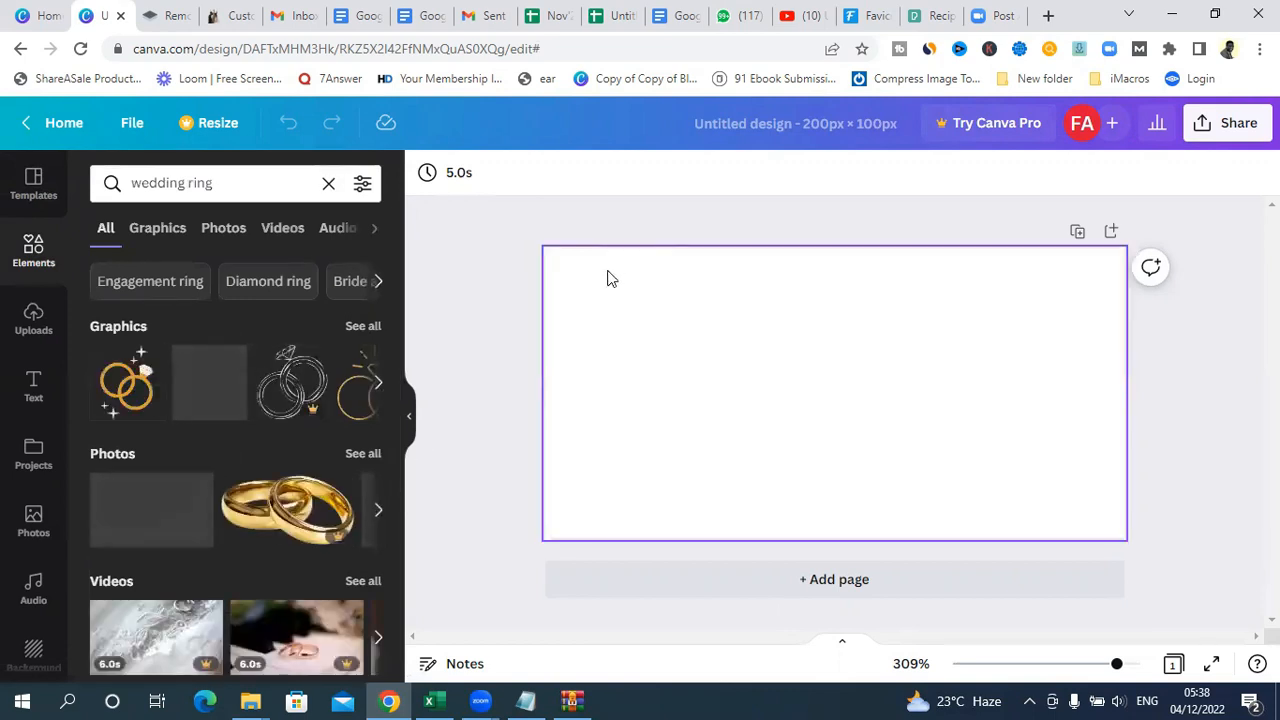
click(120, 388)
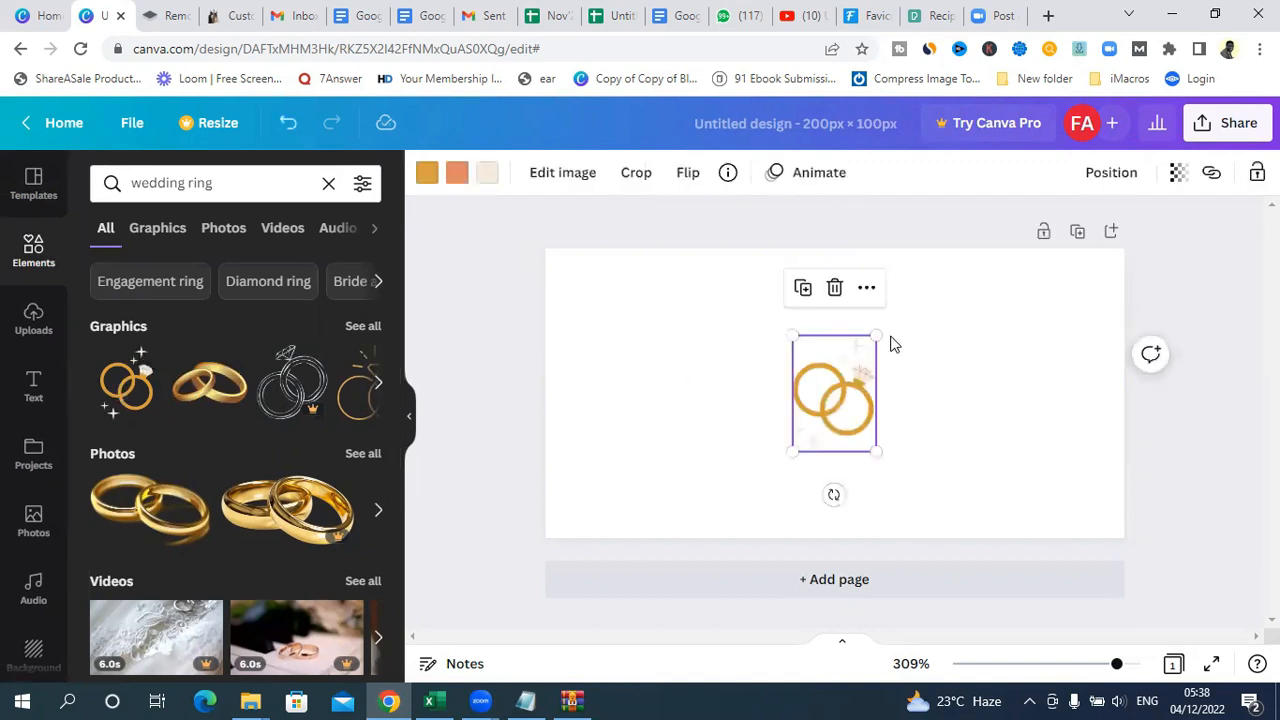
drag(878, 335, 930, 268)
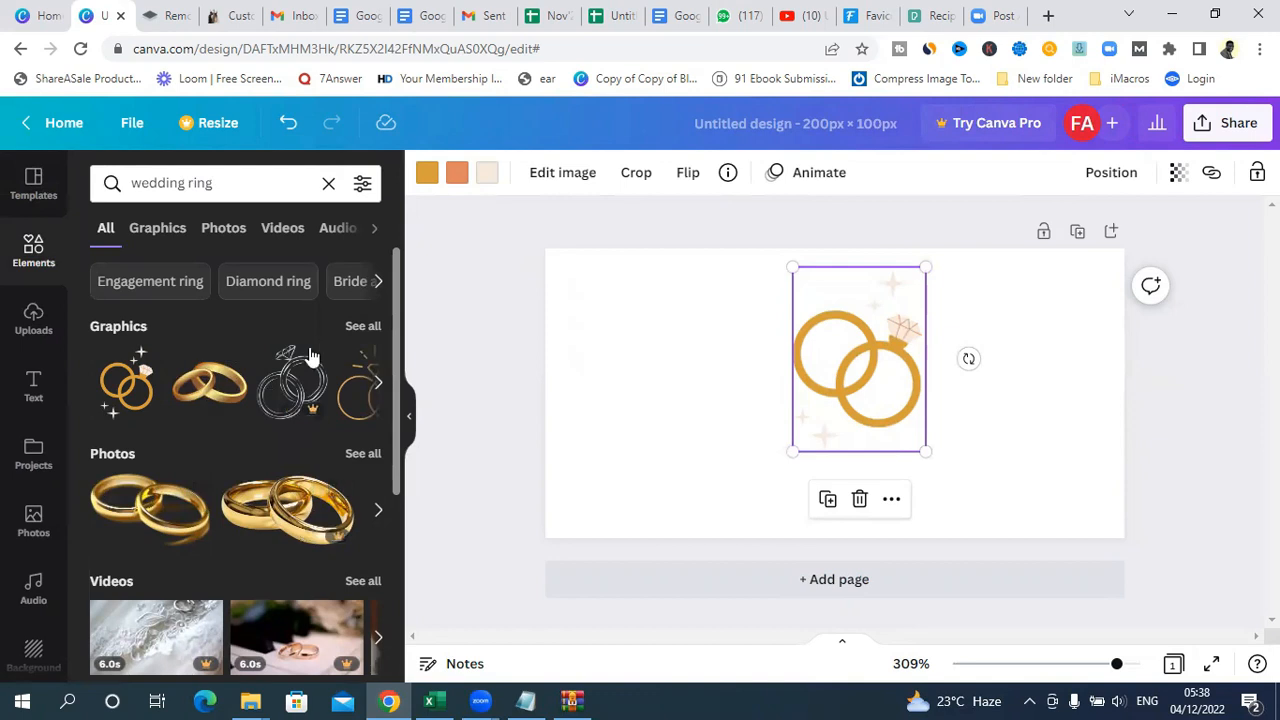
click(860, 500)
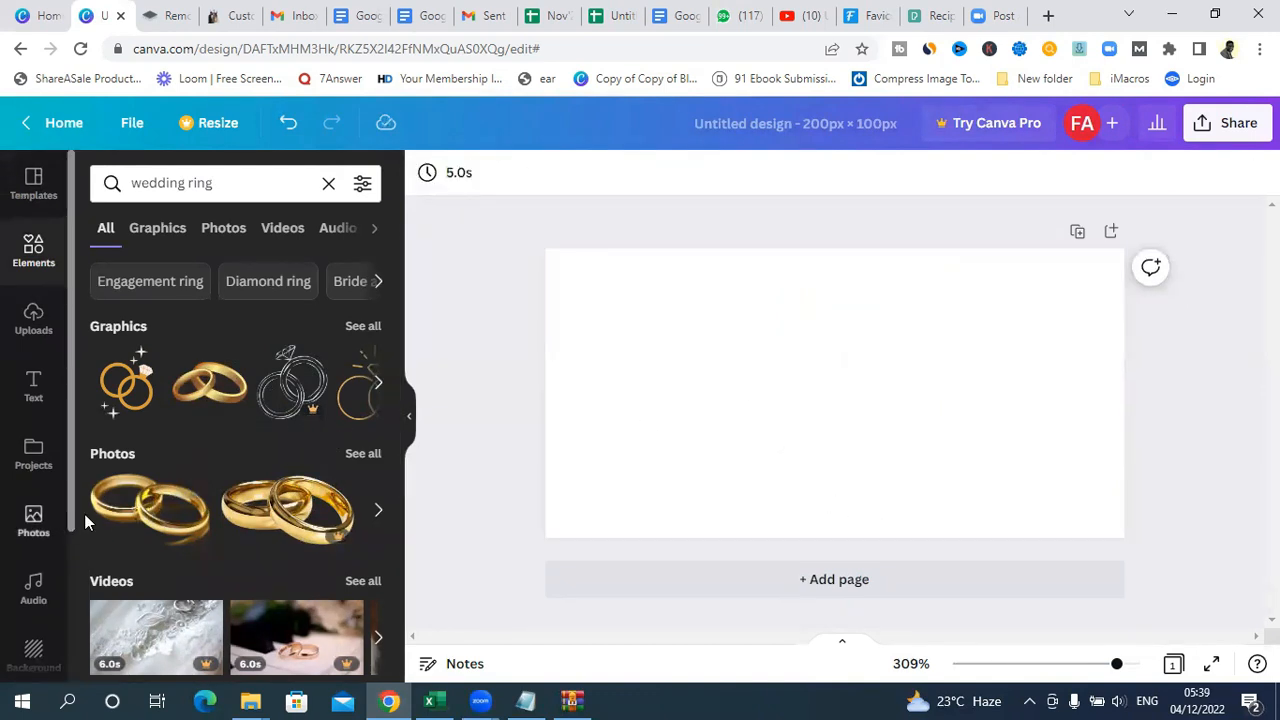
Step: Place the photo of two interlocked gold rings in the left half of the page, cropped along its lower edge and scaled down
click(122, 513)
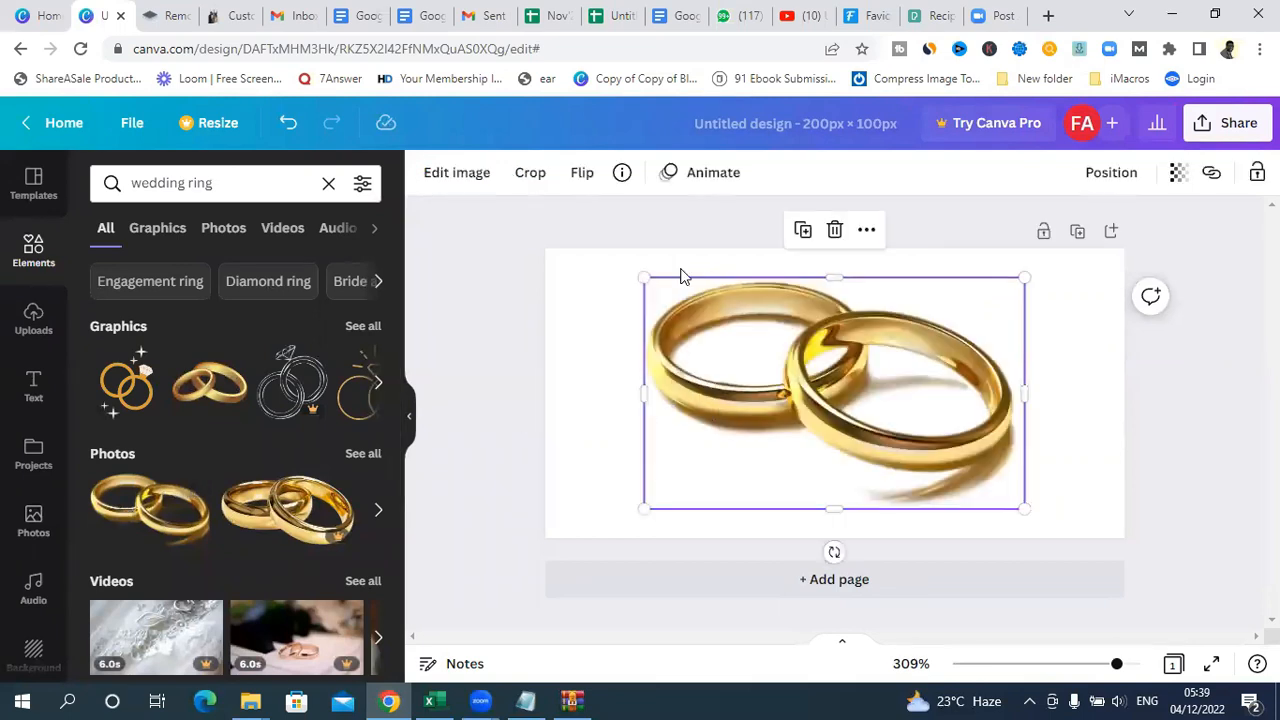
drag(643, 278, 632, 271)
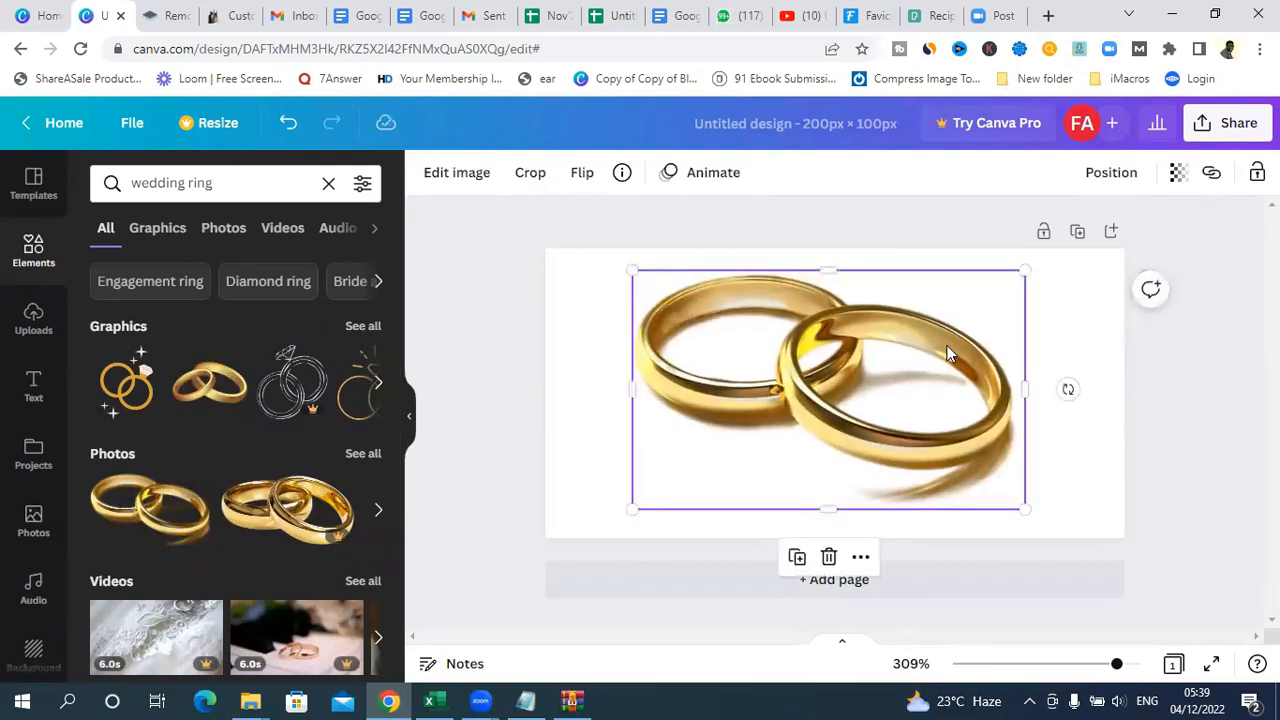
drag(853, 440, 857, 414)
drag(835, 489, 844, 451)
drag(923, 378, 879, 386)
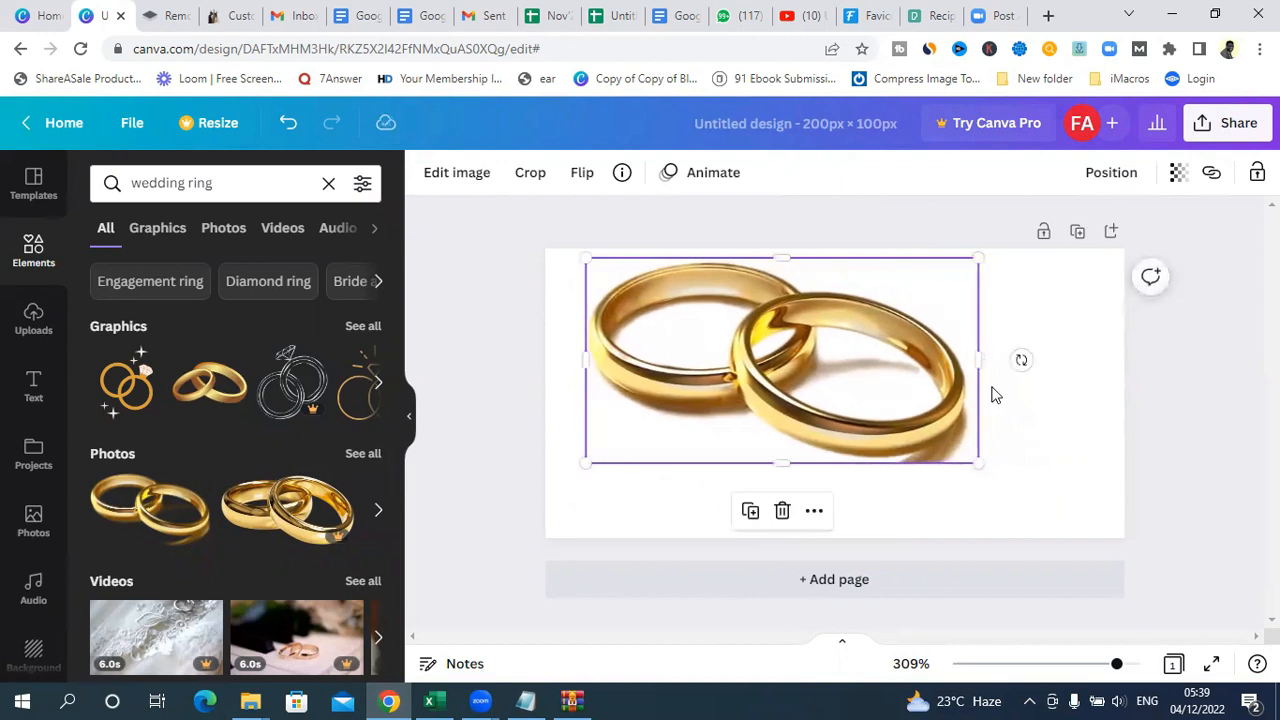
mouse_move(980, 364)
mouse_down()
mouse_move(923, 364)
mouse_move(976, 366)
mouse_up()
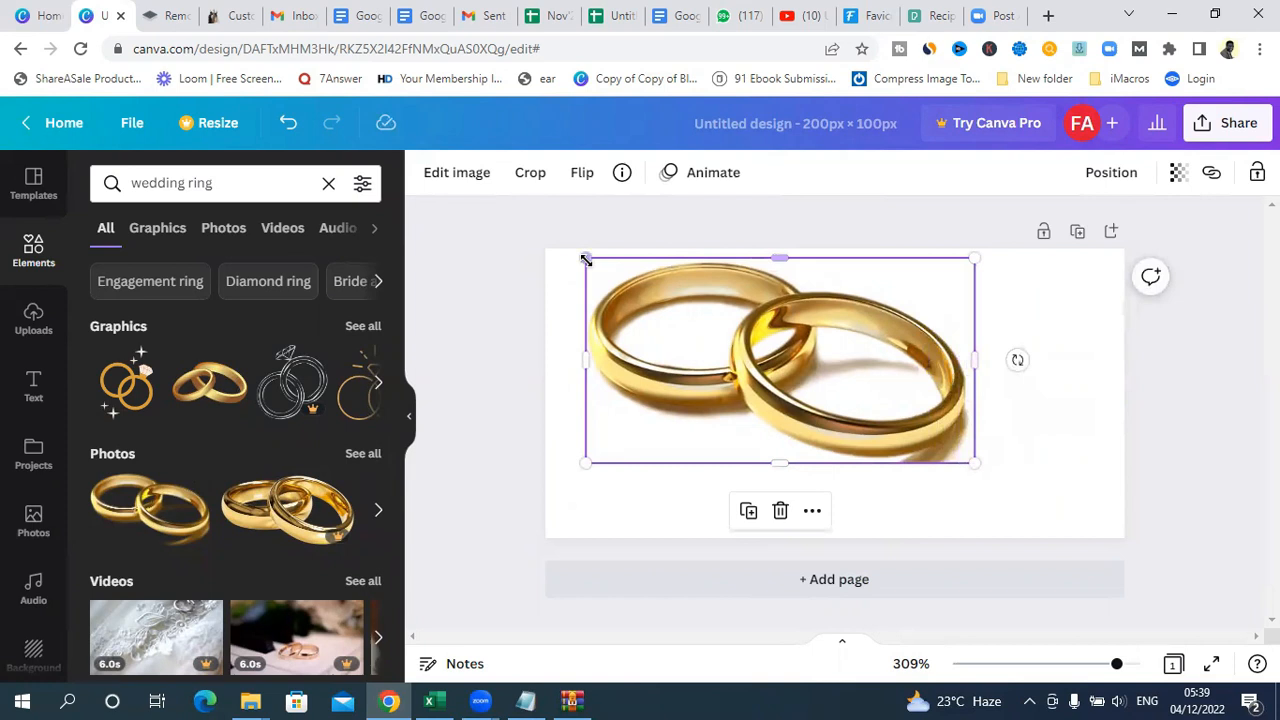
drag(586, 259, 666, 300)
drag(723, 354, 651, 334)
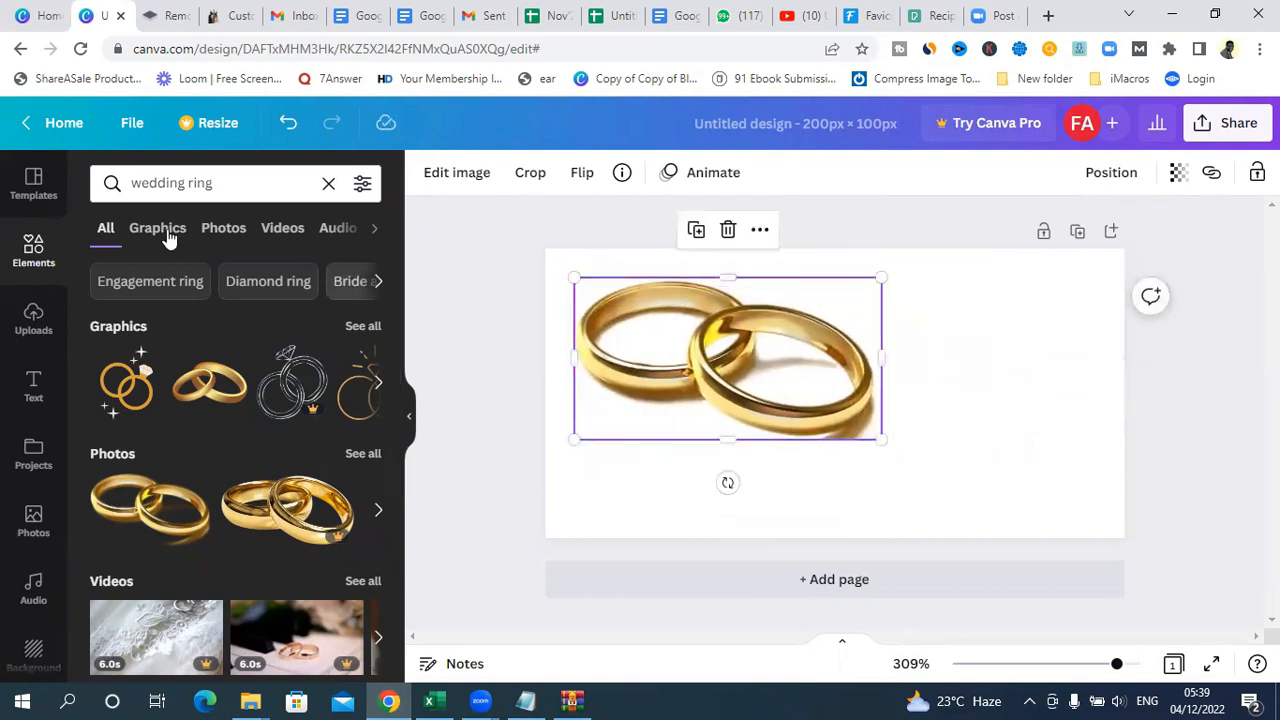
Step: Replace the element search with "wedding couple"
click(219, 188)
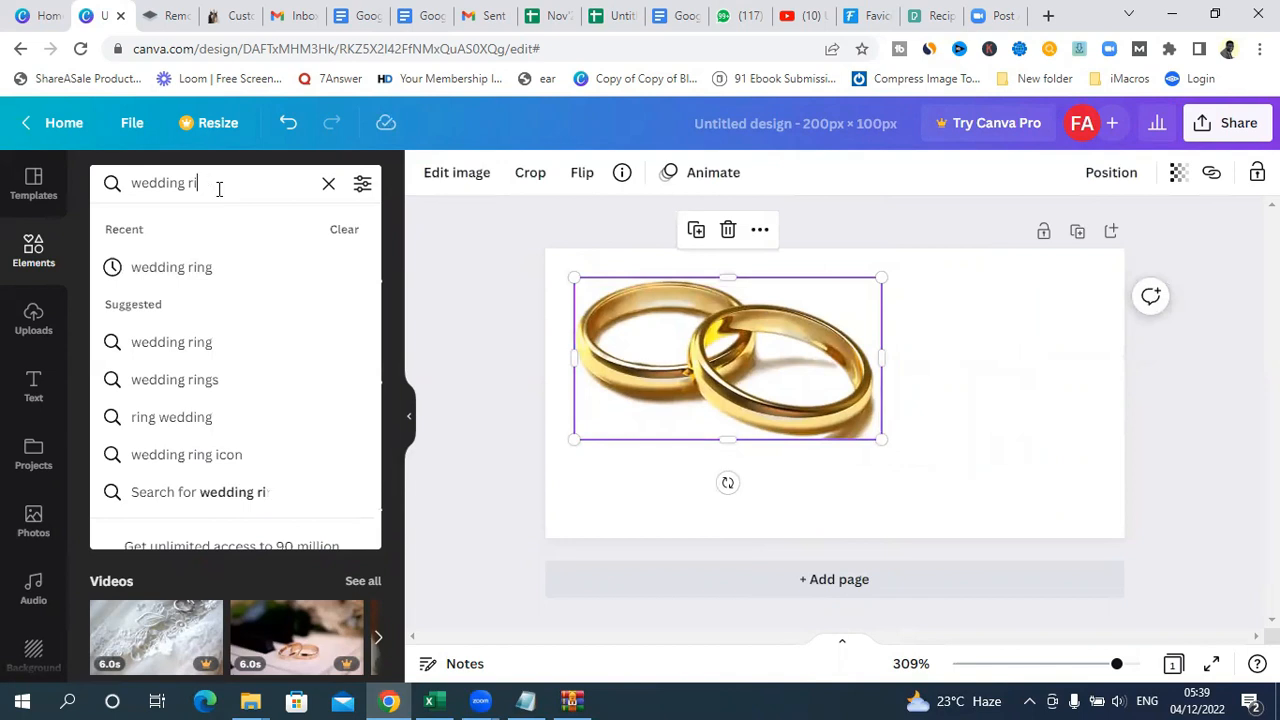
key(BackSpace)
key(BackSpace)
text(couple)
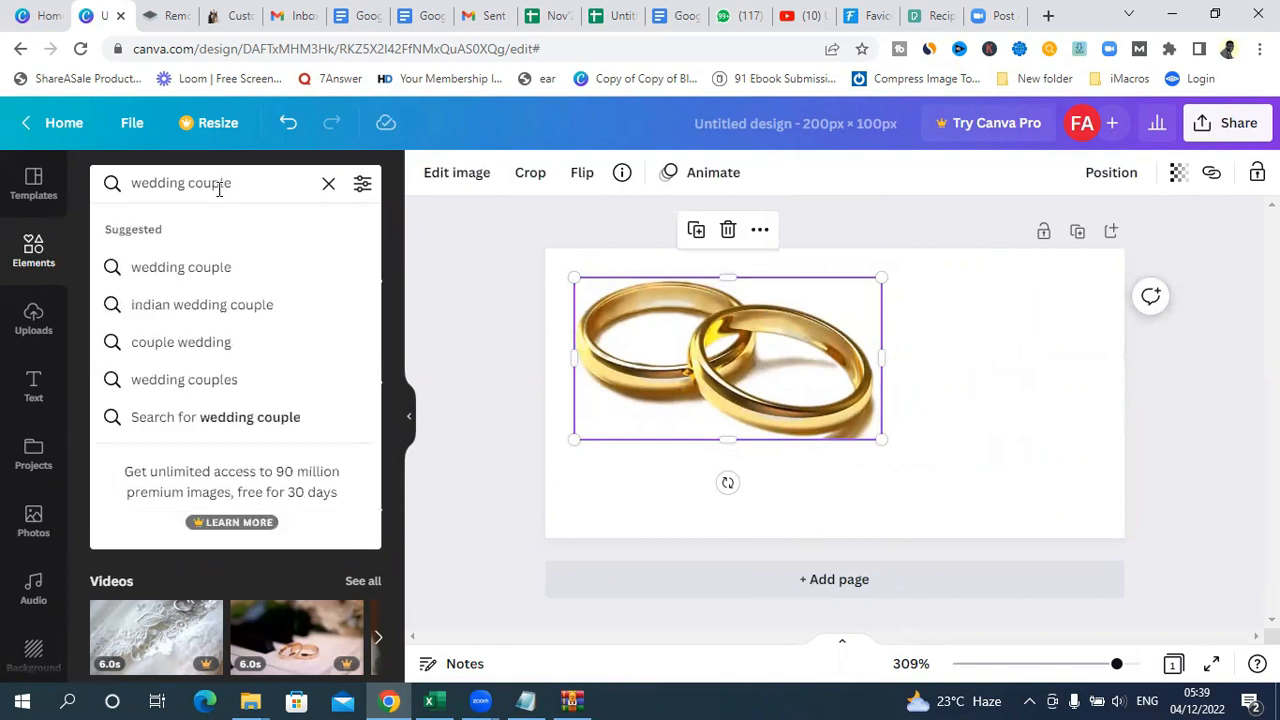
click(160, 272)
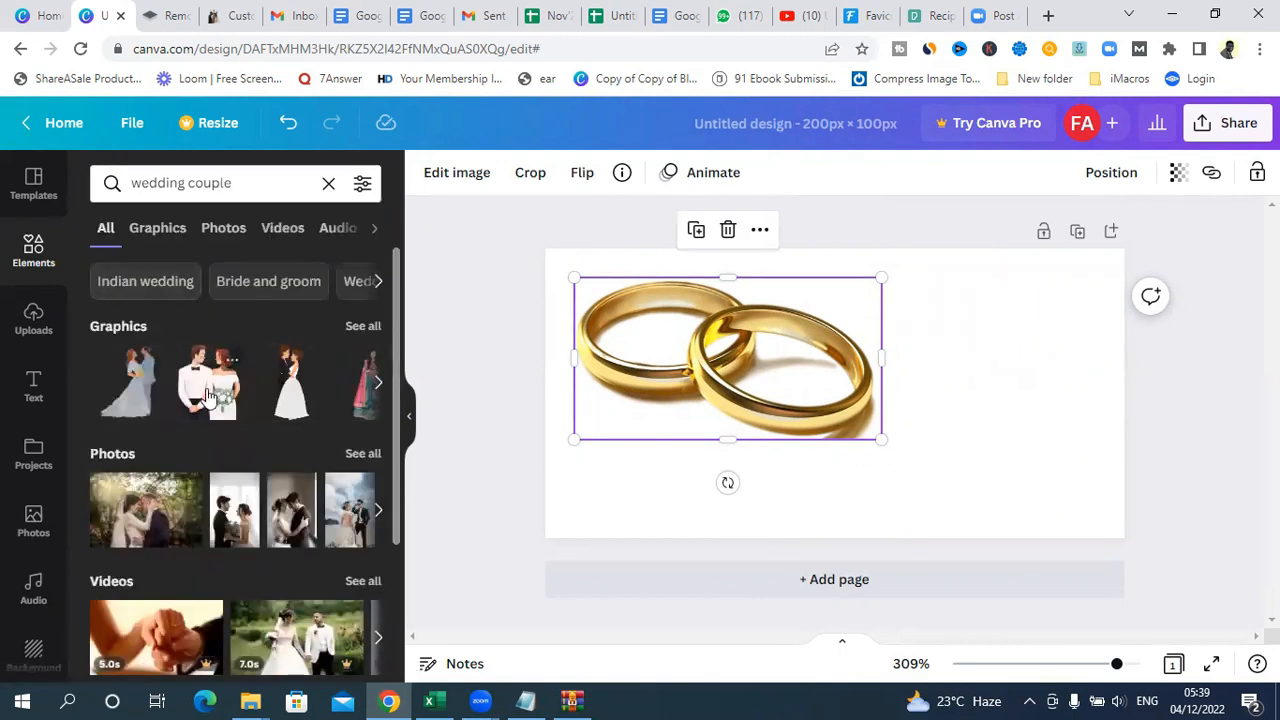
Step: Place the illustration of the couple with a white bouquet to the right of the rings, and raise the rings photo level with its top
click(205, 393)
drag(879, 388, 1042, 370)
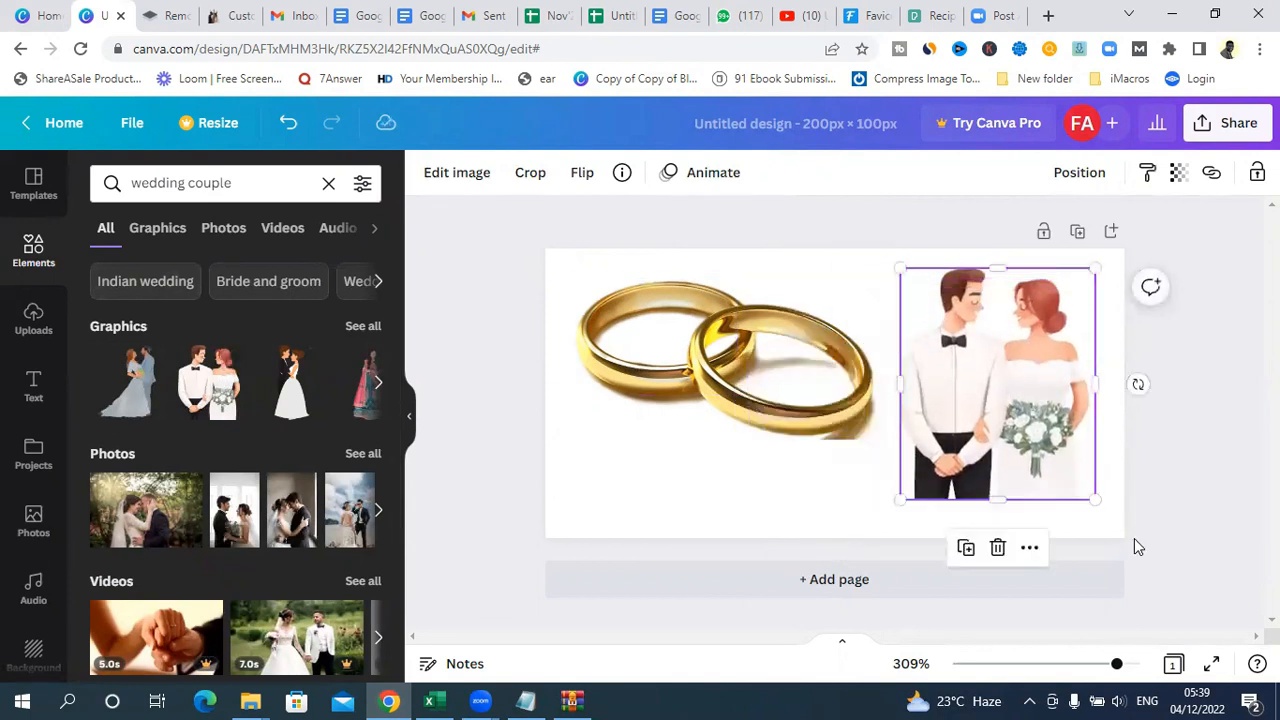
drag(1093, 497, 1114, 476)
mouse_move(1030, 392)
mouse_down()
mouse_move(1044, 403)
mouse_move(1029, 368)
mouse_up()
click(1207, 378)
click(1036, 376)
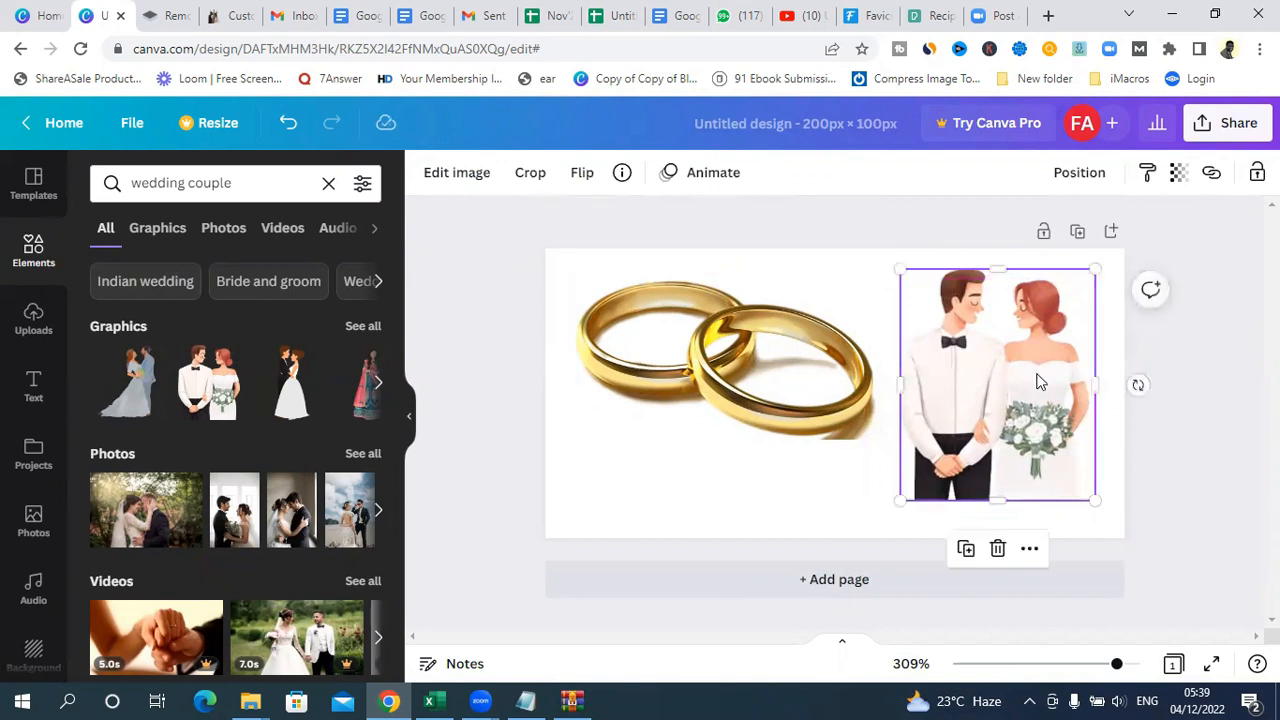
click(1228, 374)
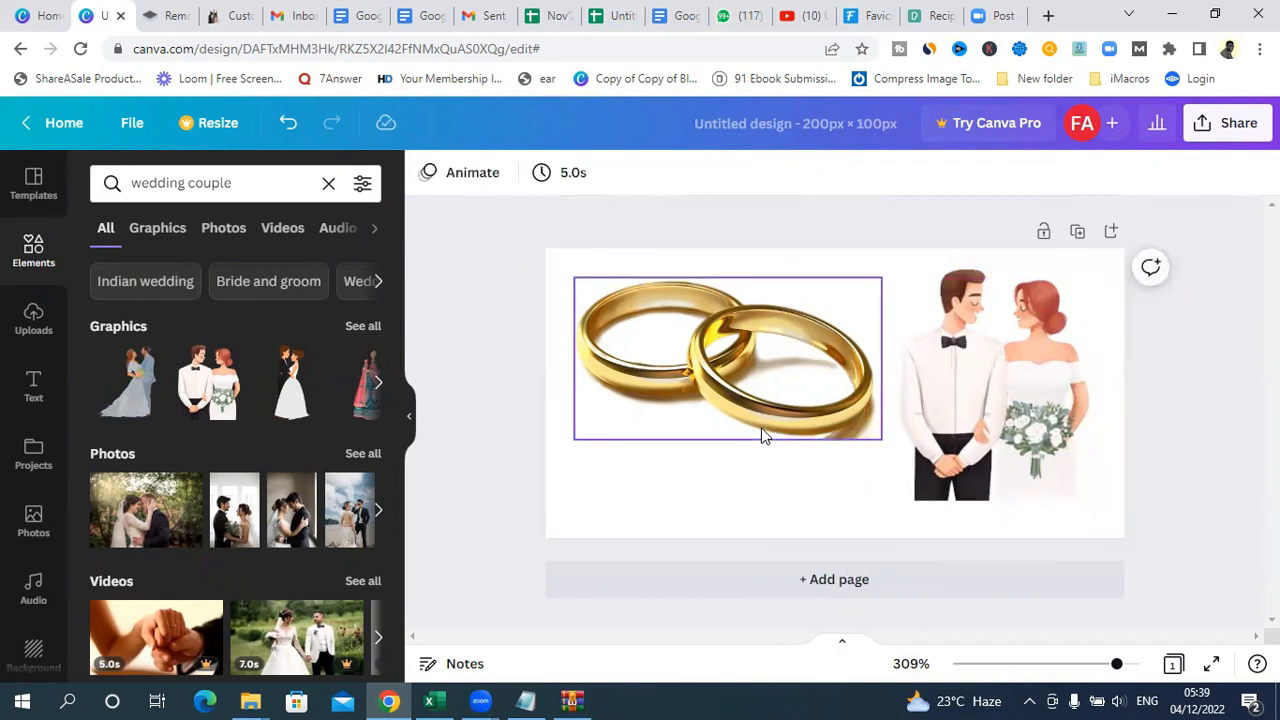
drag(761, 435, 761, 426)
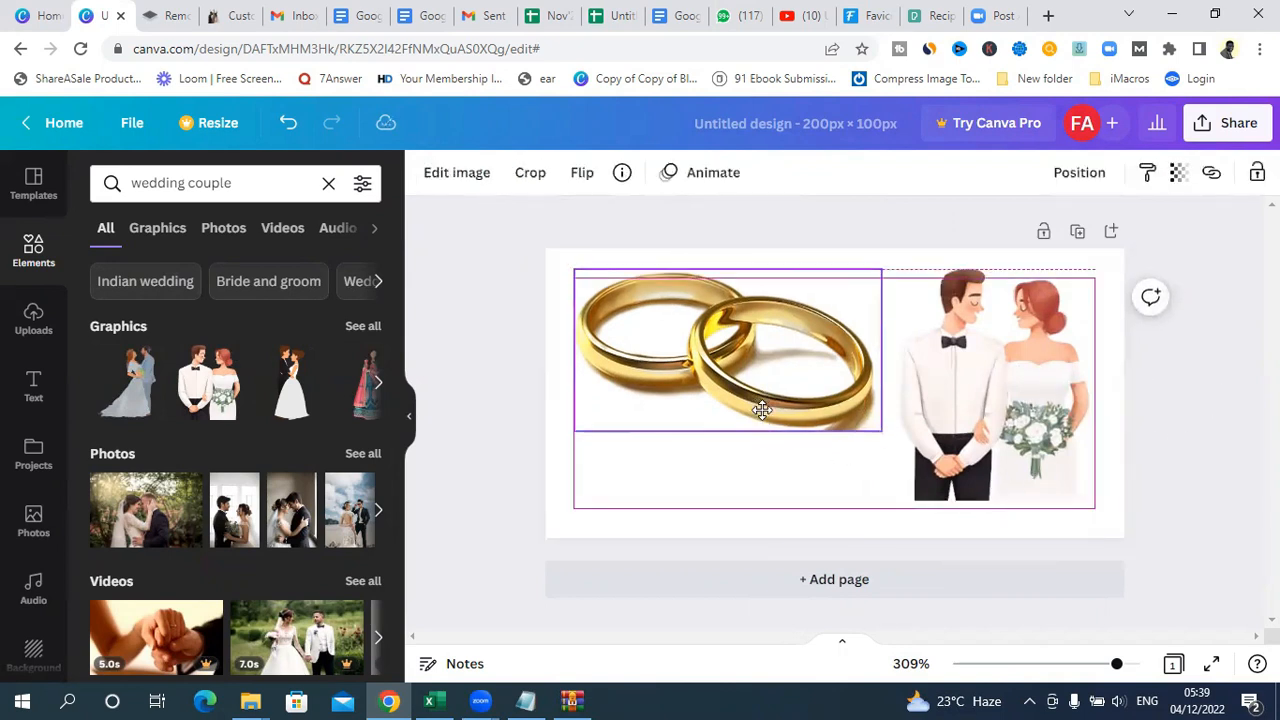
Step: Add a heading reading "QUOTA.COM.NG" and position it just below the rings photo
click(33, 384)
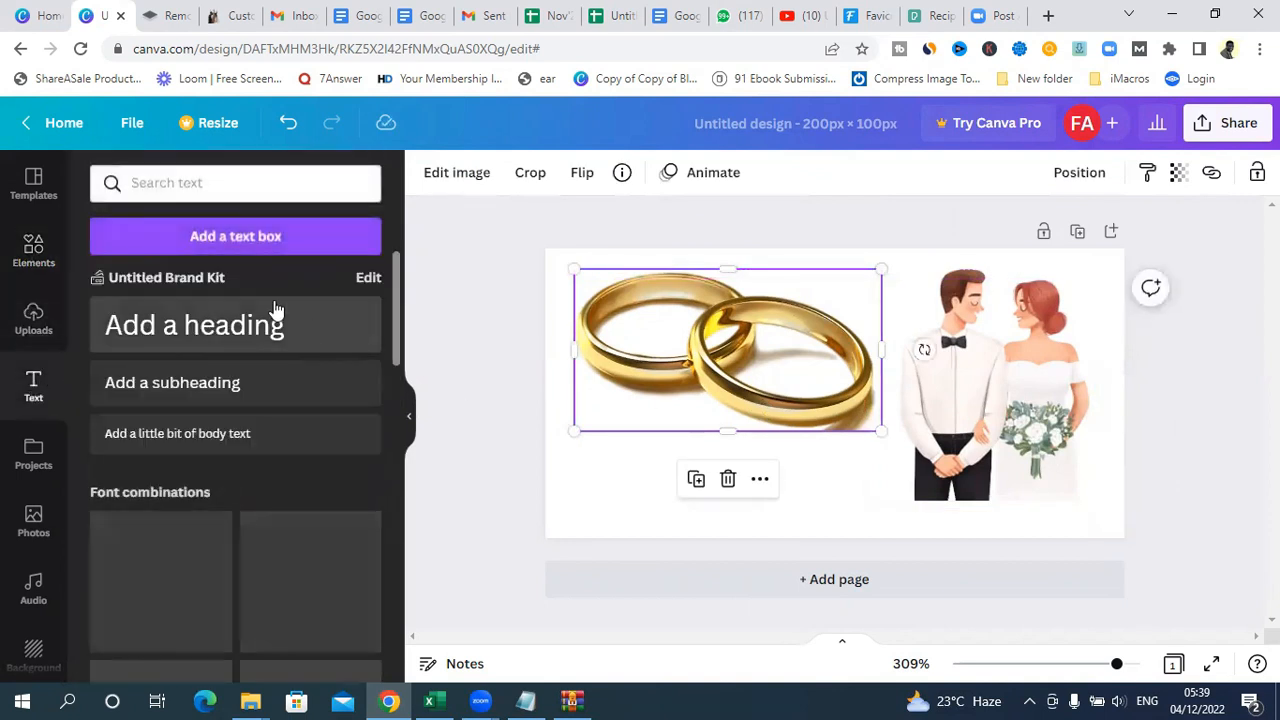
click(186, 334)
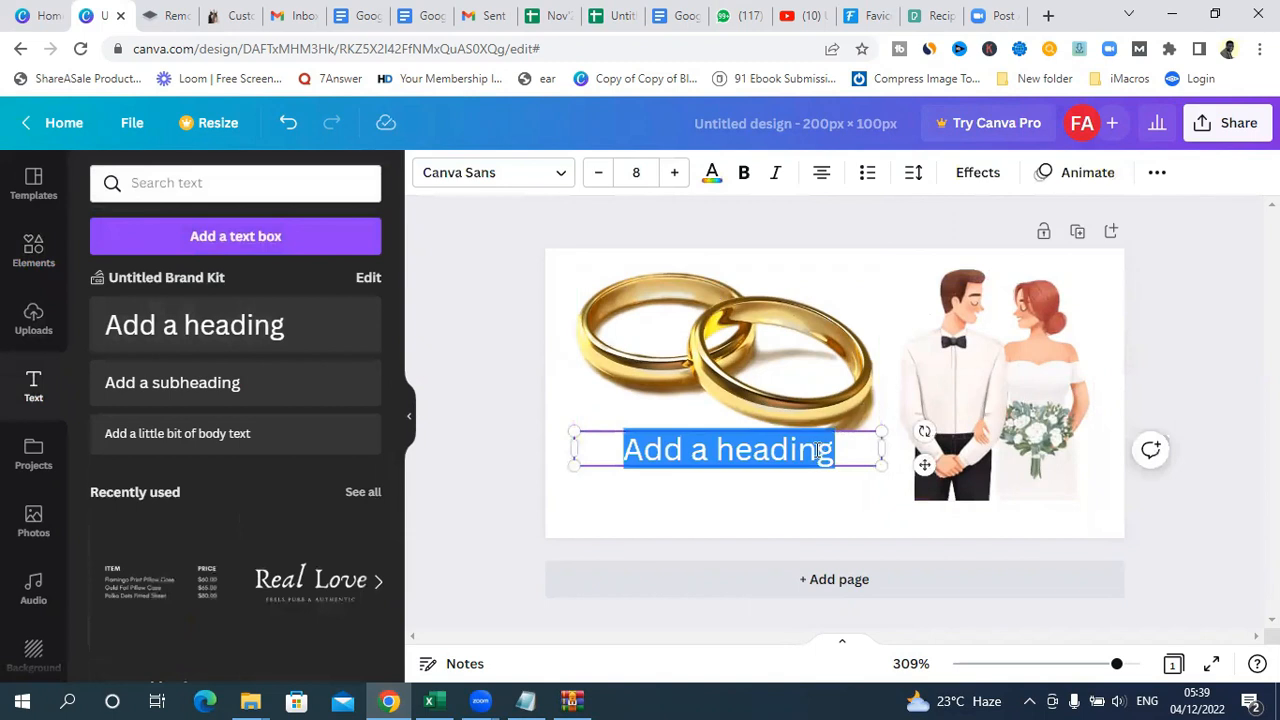
key(BackSpace)
text(QUOTA)
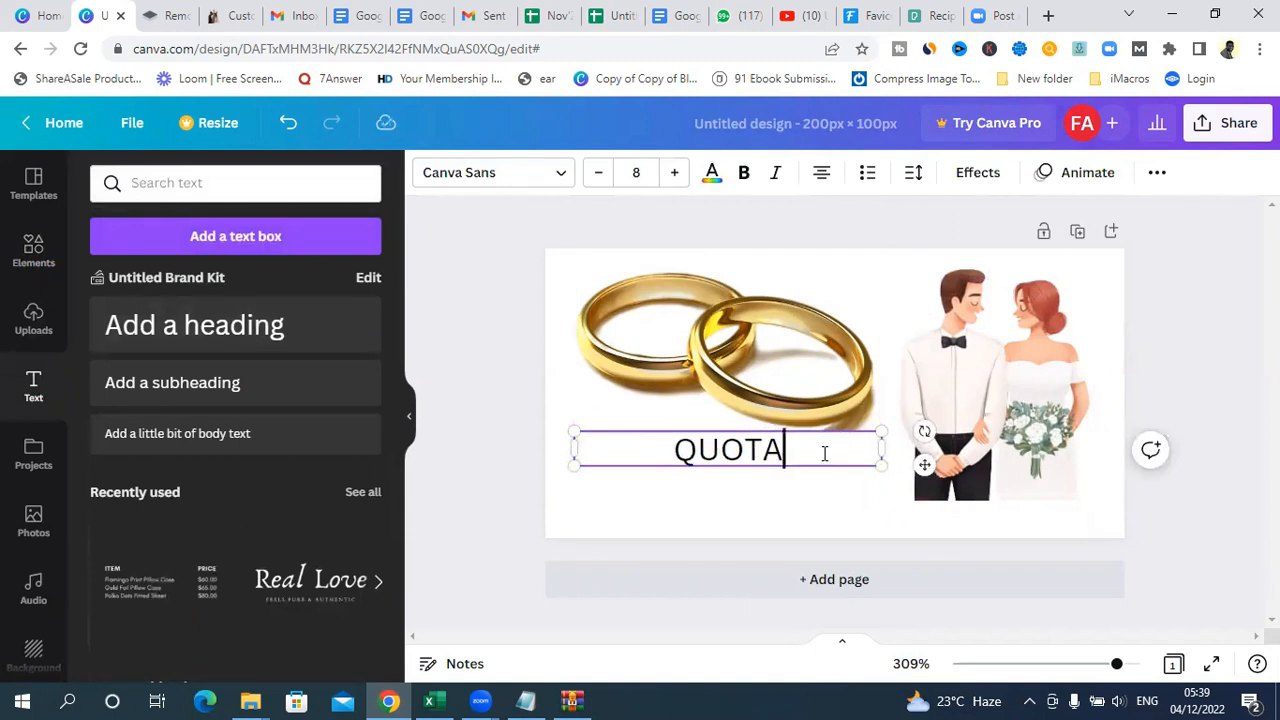
text(<COM)
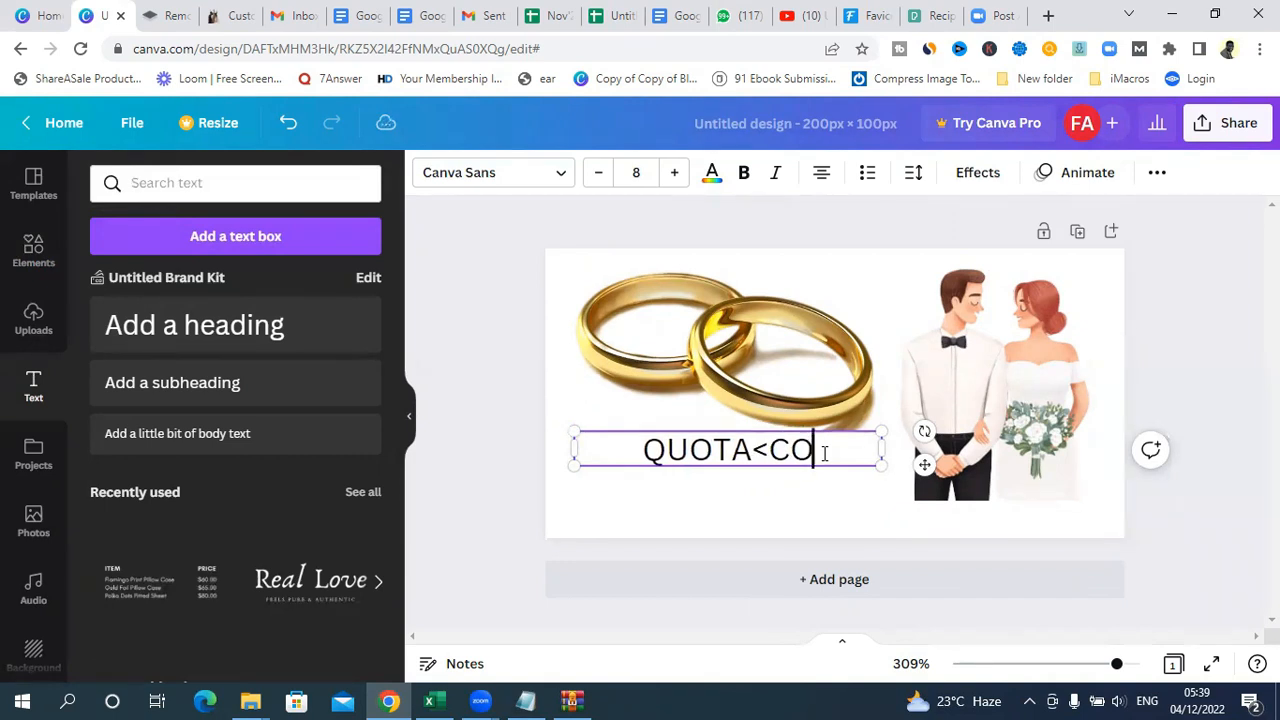
key(BackSpace)
key(BackSpace)
key(BackSpace)
key(BackSpace)
text(.)
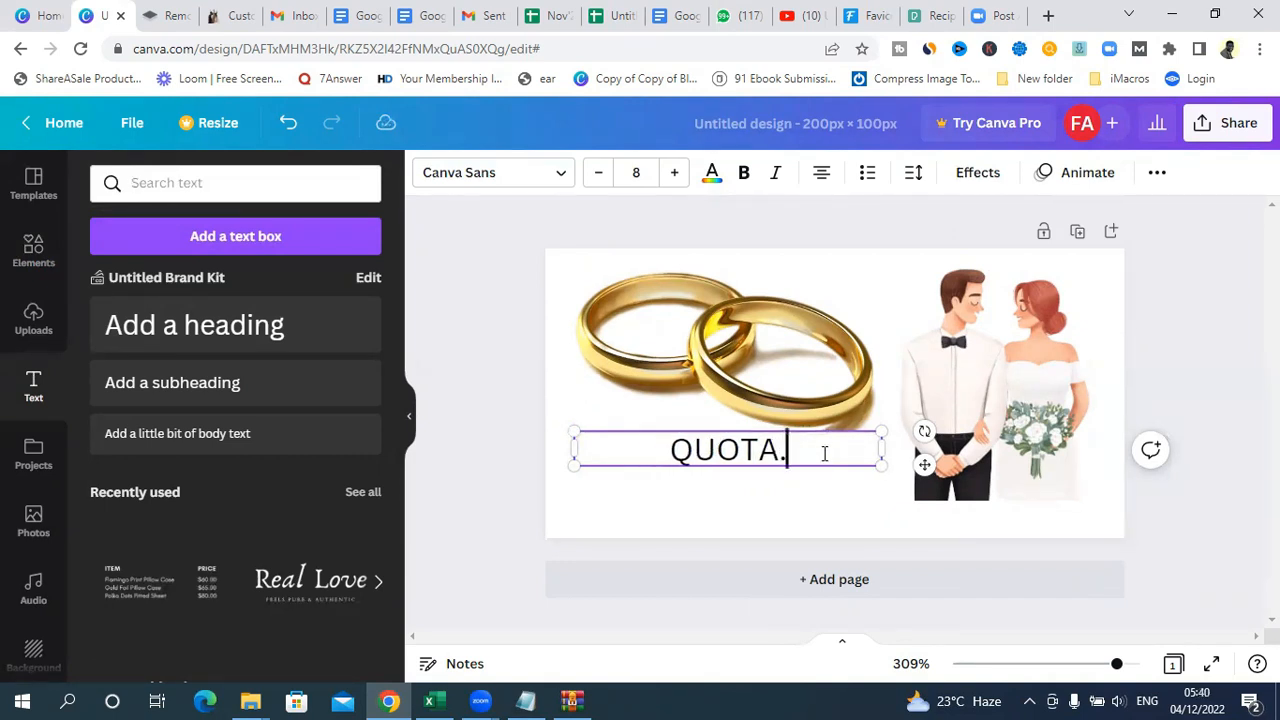
text(COM)
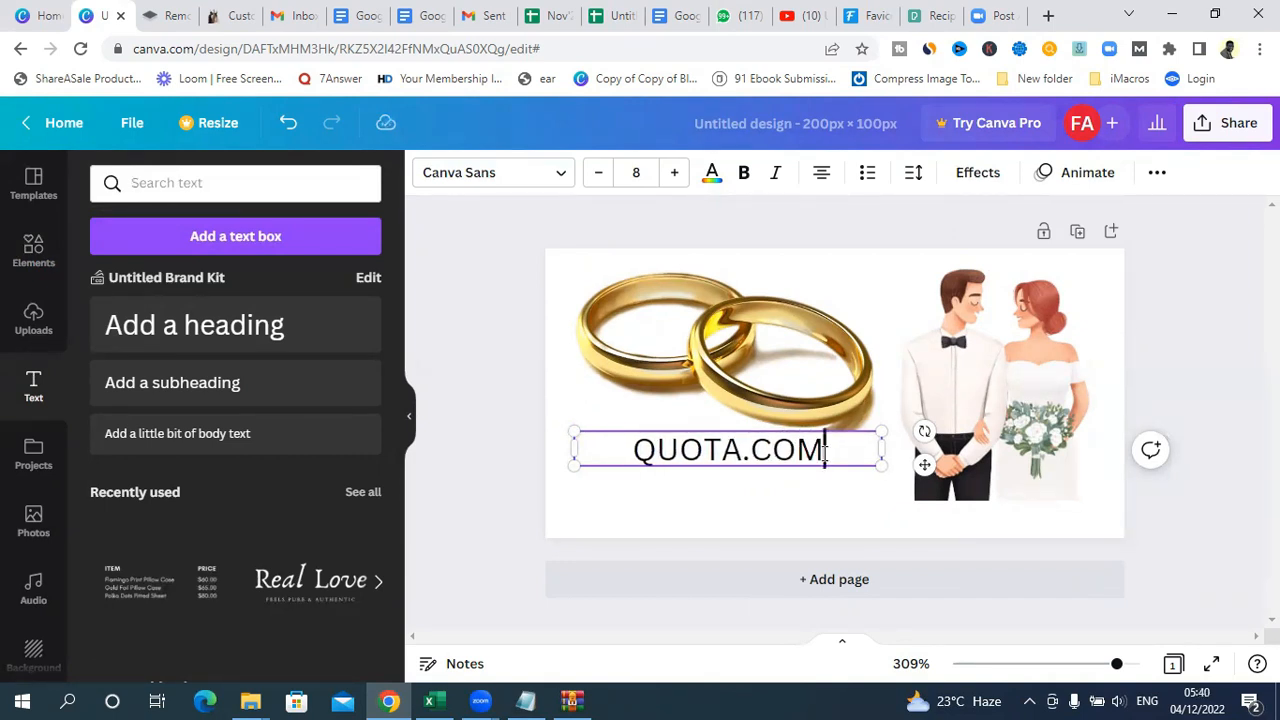
text( NG)
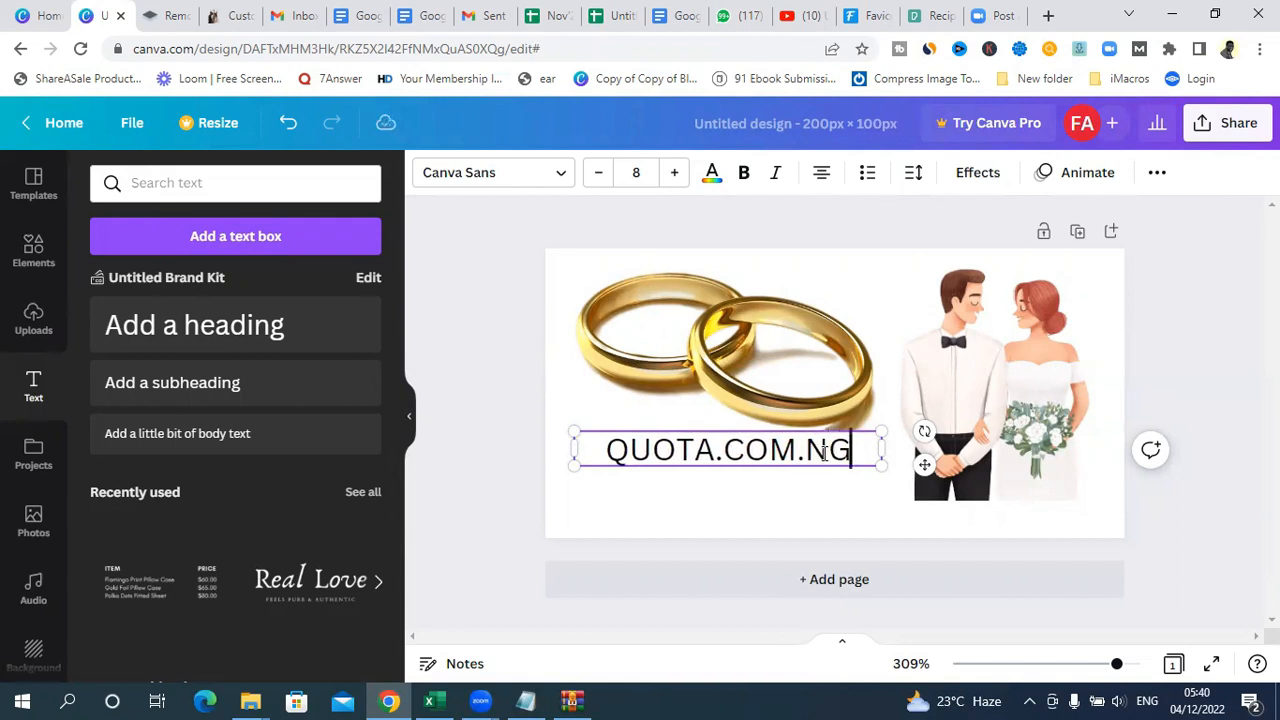
click(860, 522)
drag(813, 462, 811, 478)
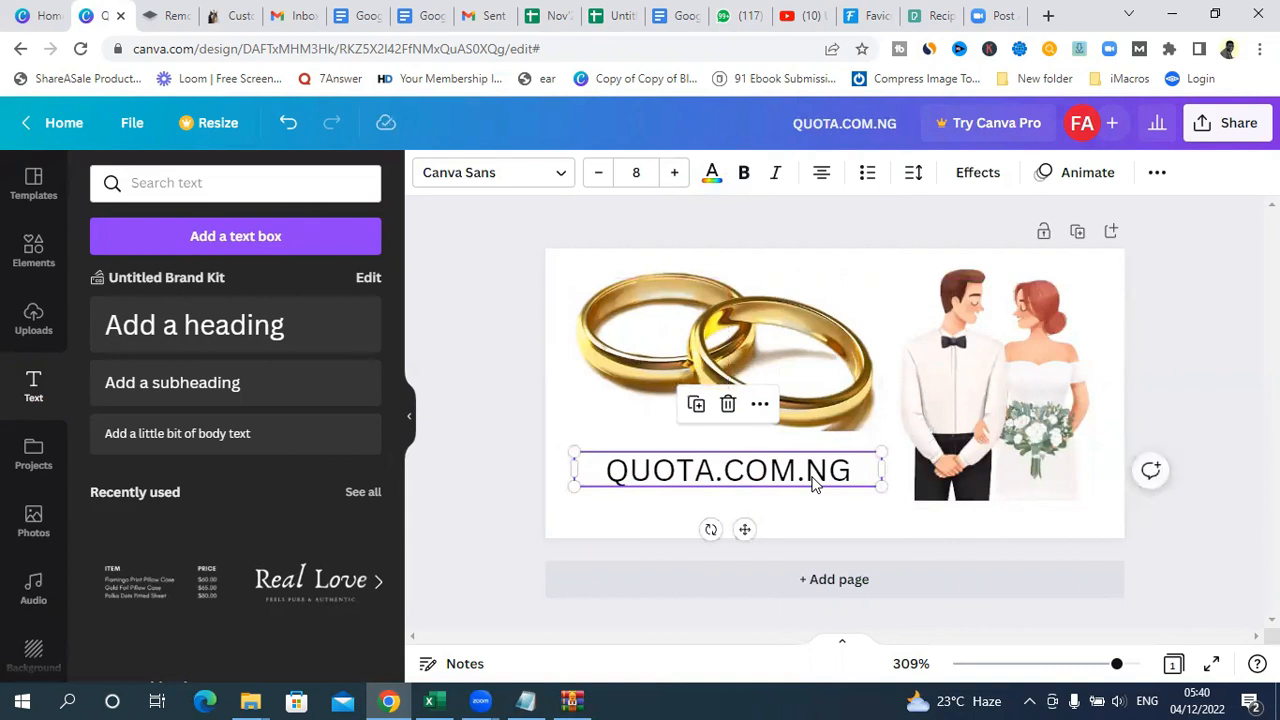
Step: Make the QUOTA.COM.NG heading bold, with font size 9 and the Lato Bold font
click(609, 481)
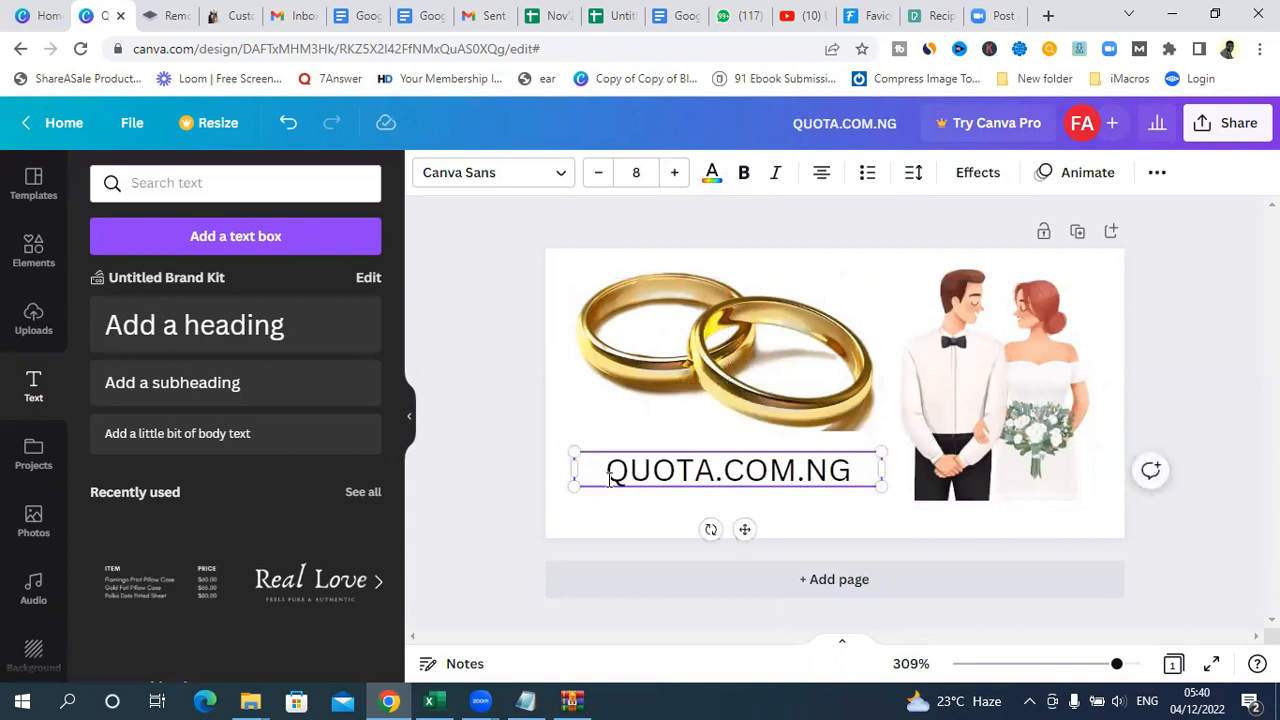
key(ctrl+a)
click(745, 174)
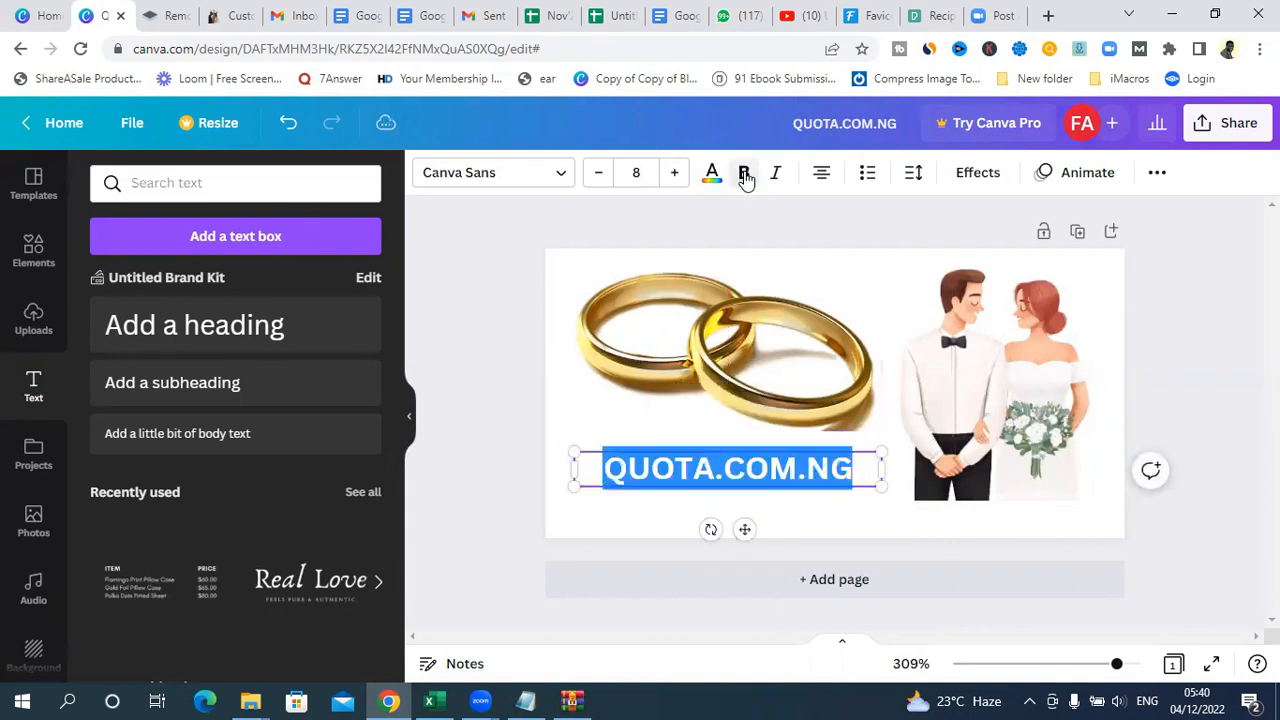
click(676, 176)
click(676, 176)
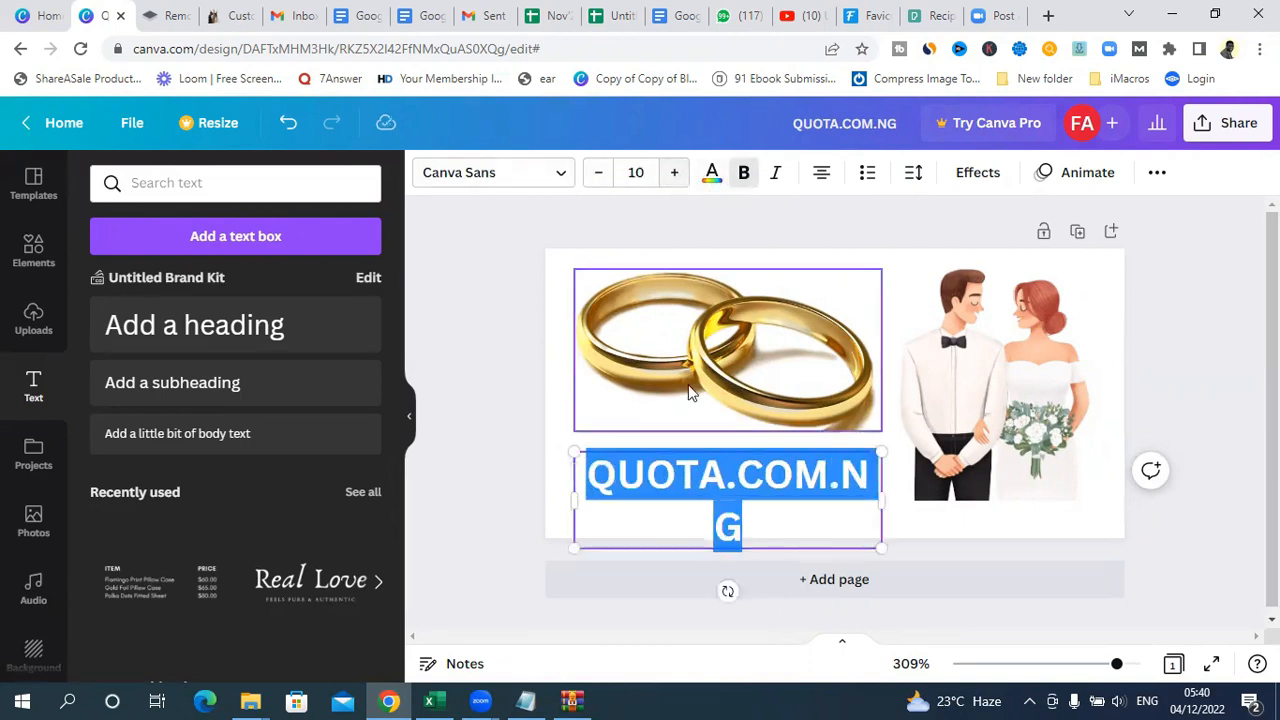
click(597, 175)
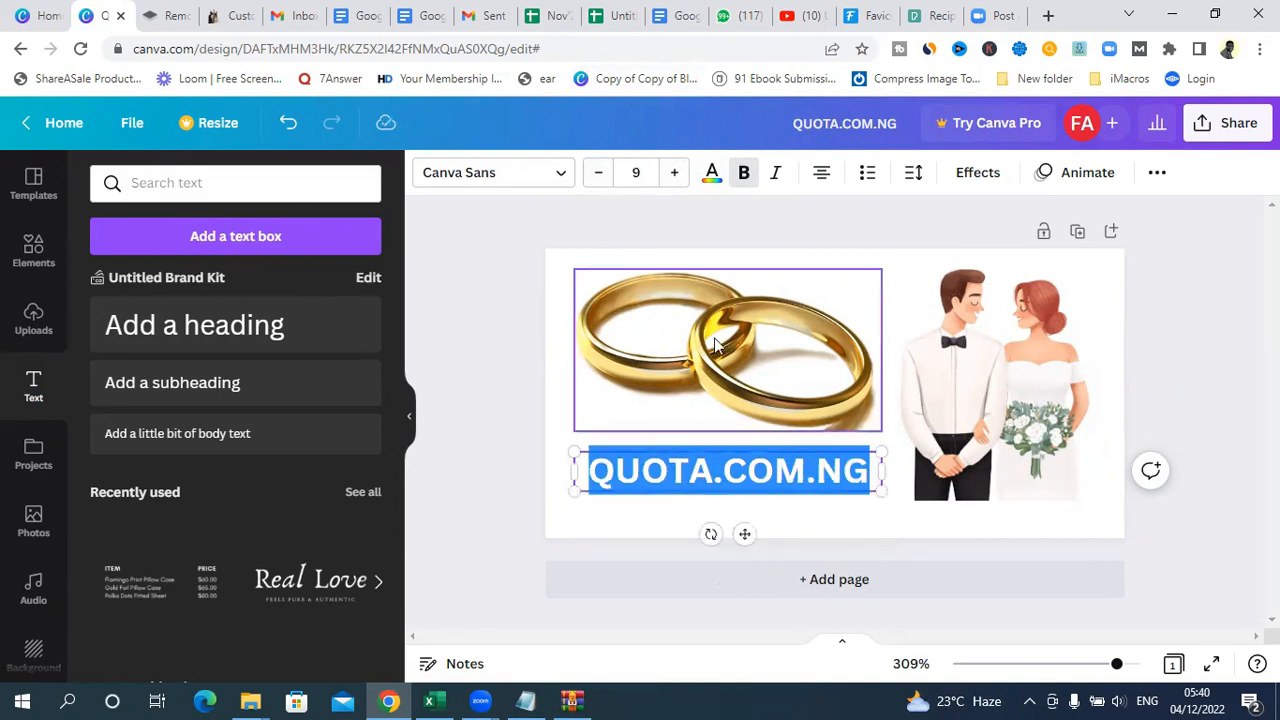
click(505, 172)
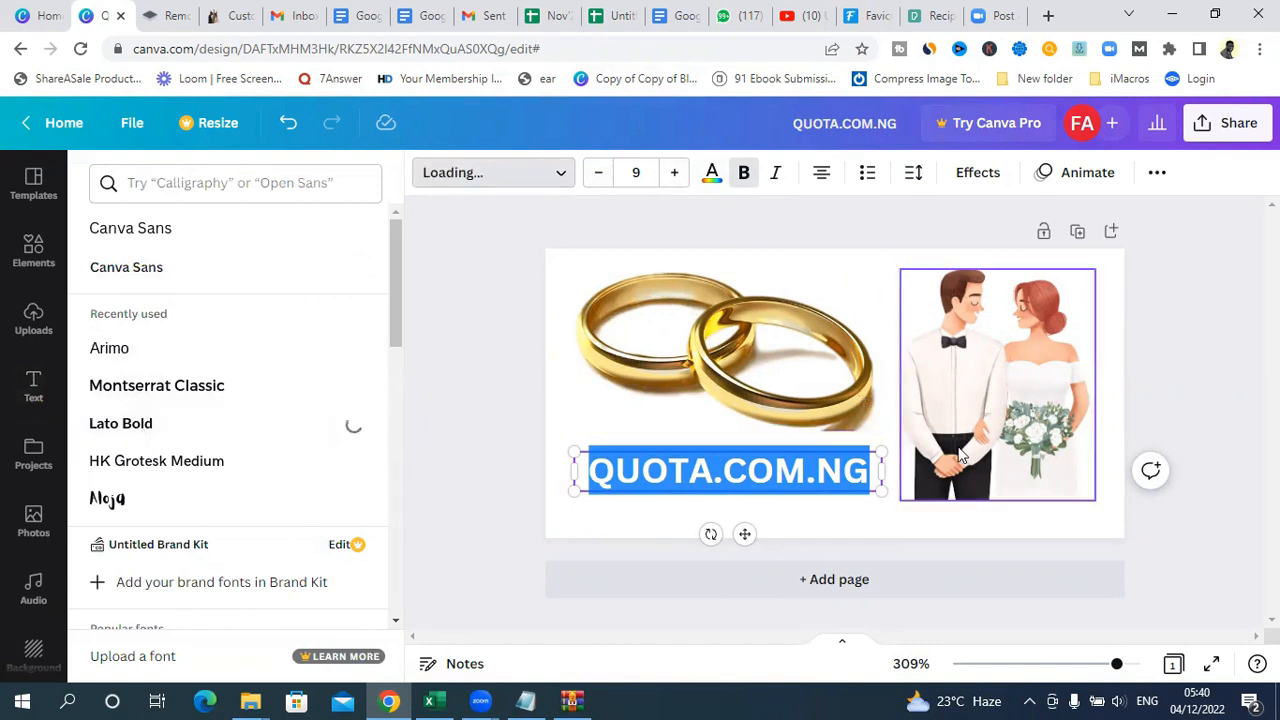
click(1200, 325)
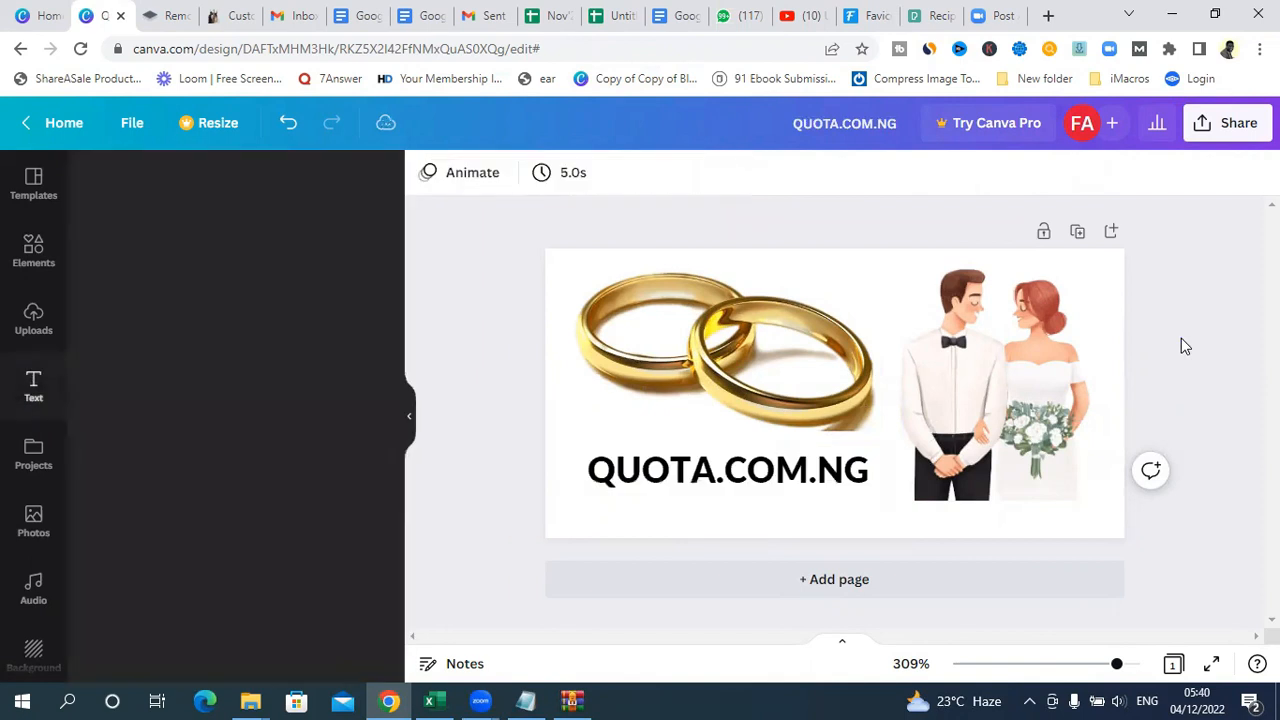
Step: Search the text colors for "blue" and apply the pure blue result to the QUOTA.COM.NG heading
click(828, 487)
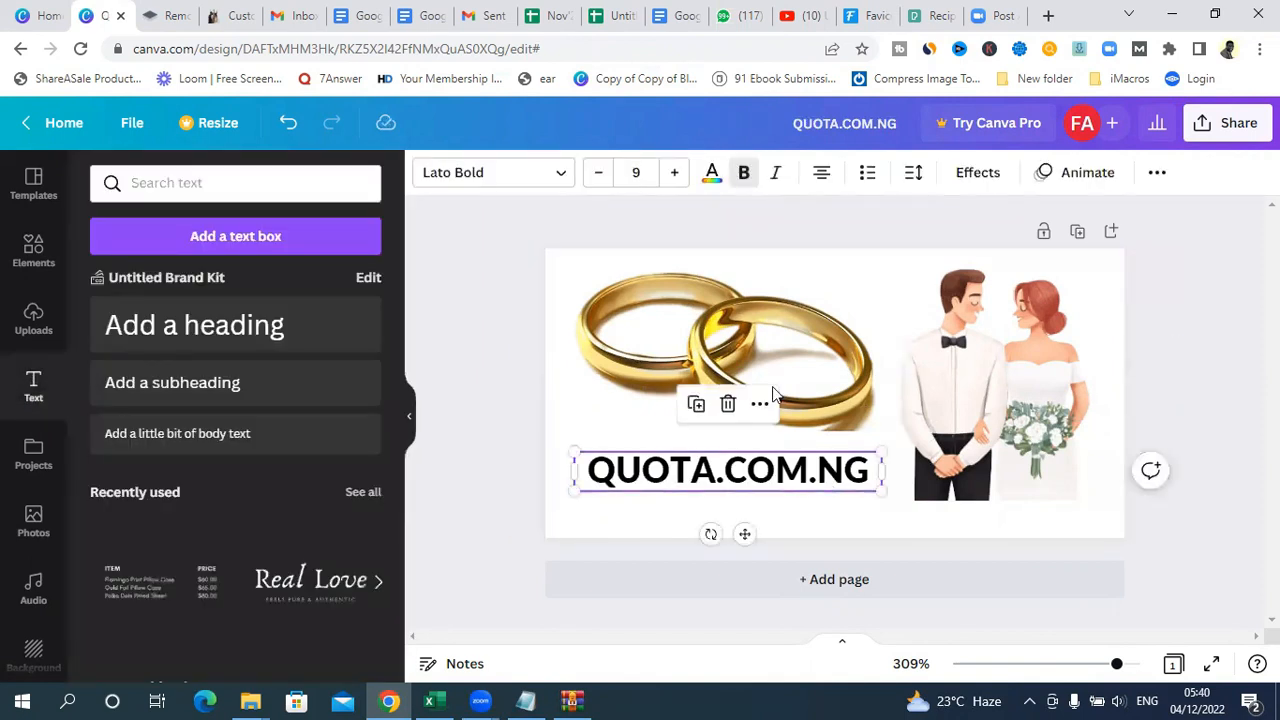
click(710, 180)
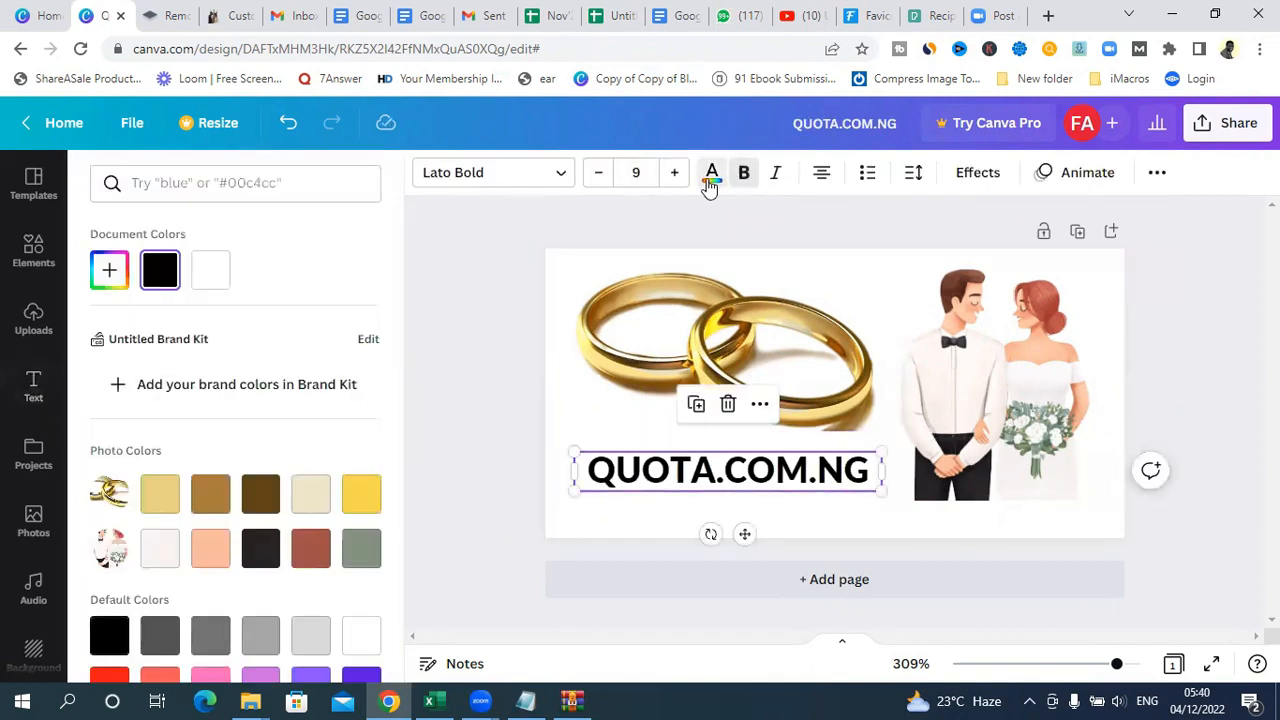
click(241, 193)
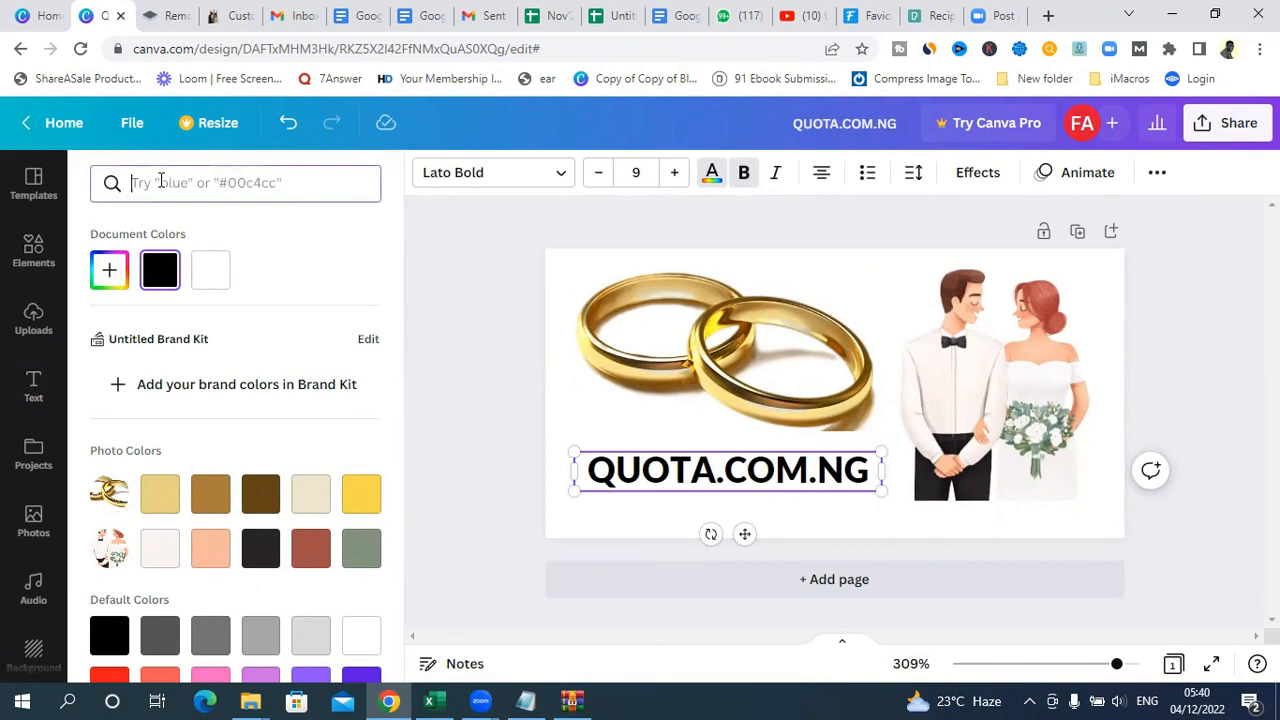
text(bl)
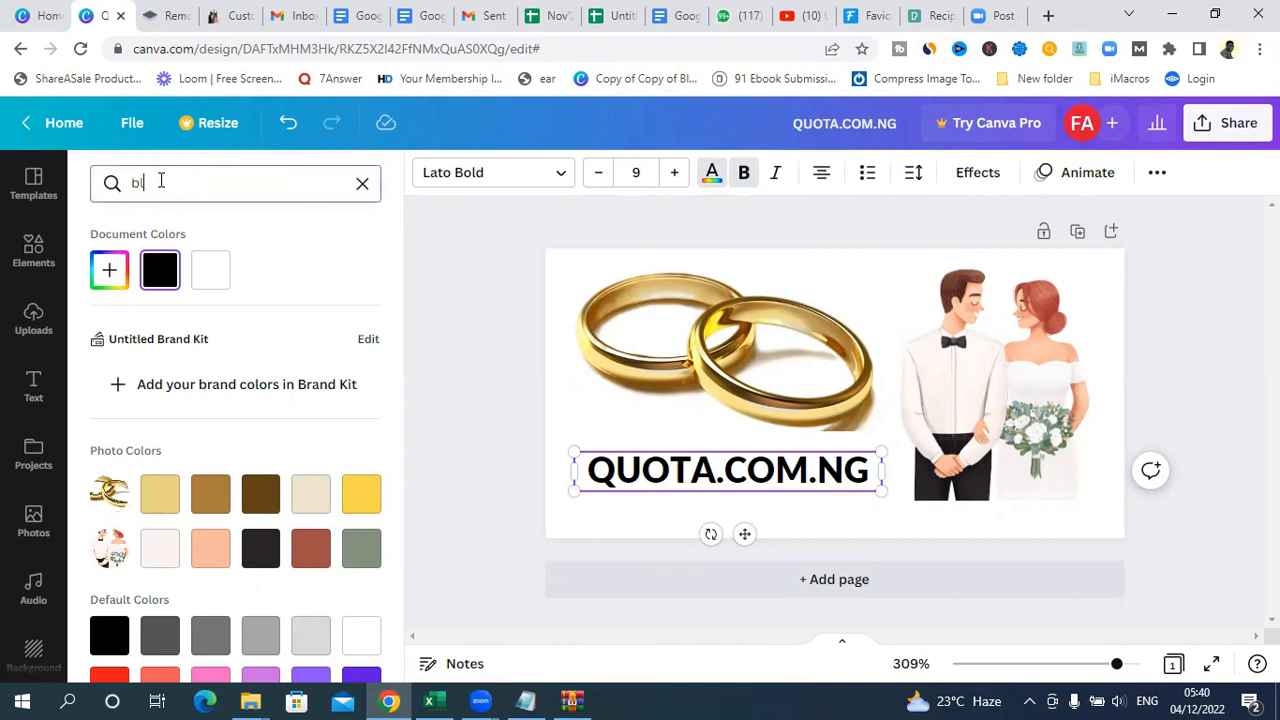
text(ue)
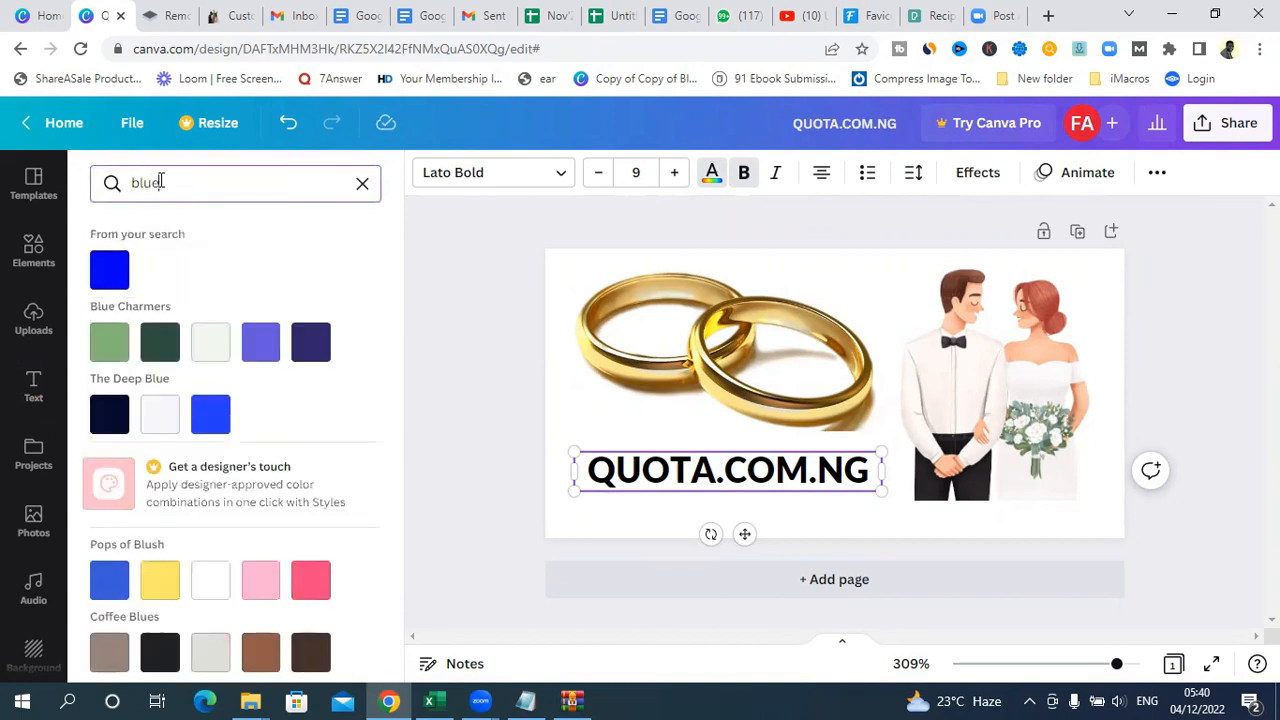
click(108, 272)
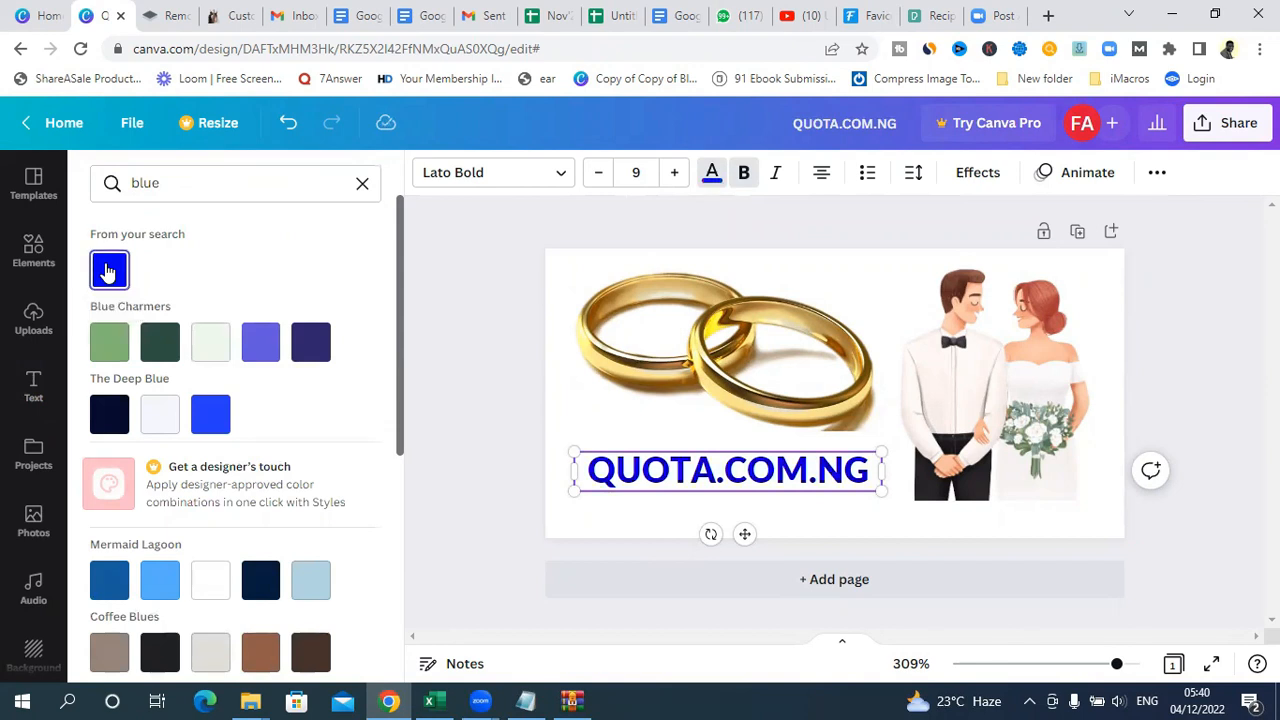
key(Escape)
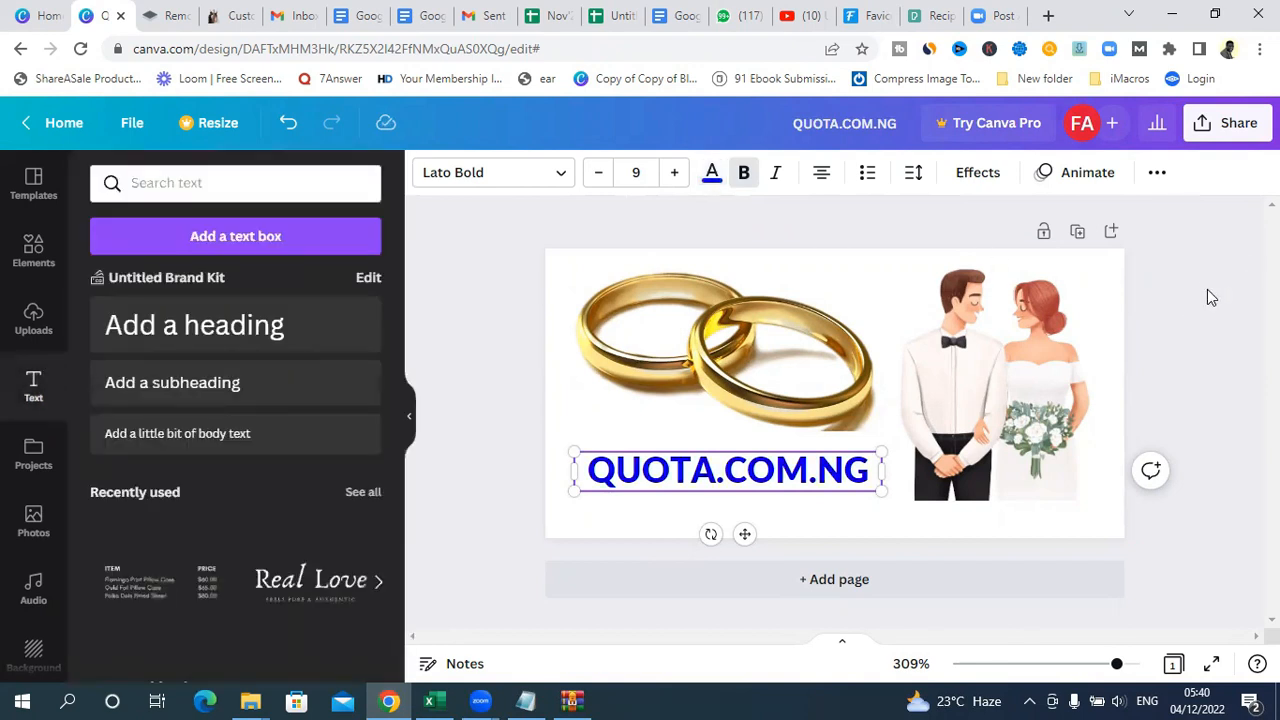
click(1207, 289)
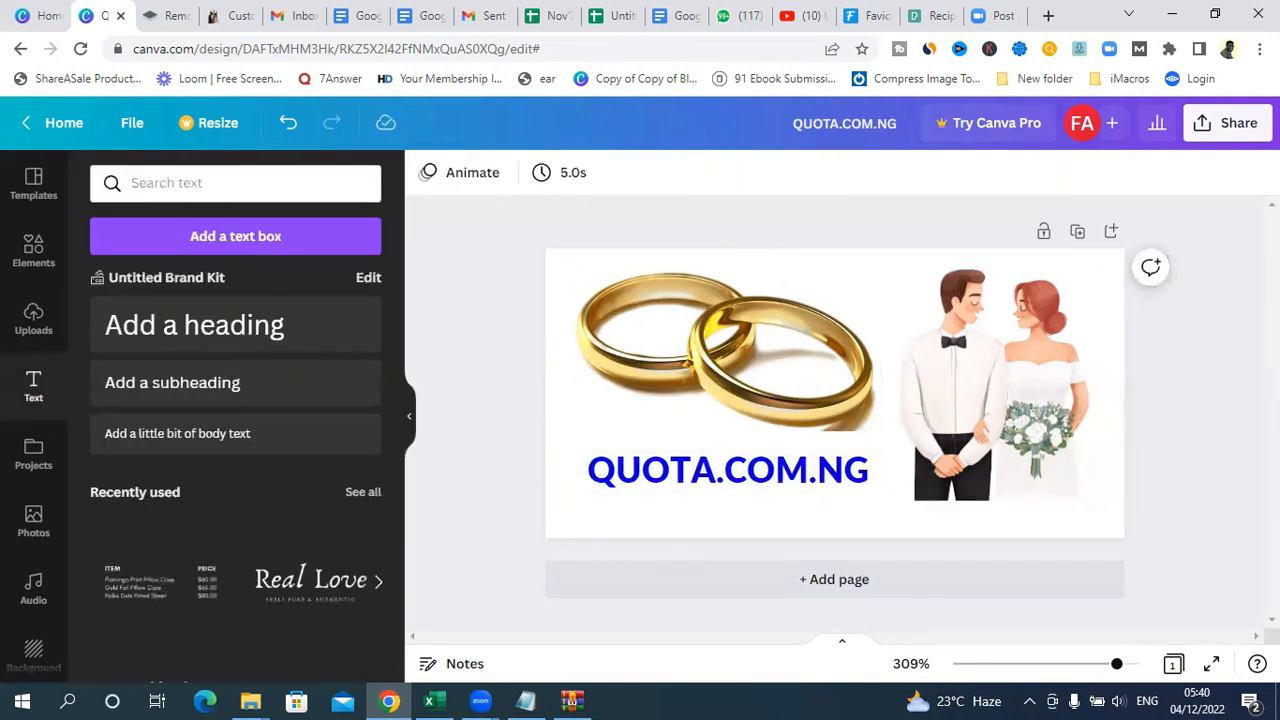
Step: Download the logo design as a PNG at 200 × 100 px
click(1222, 137)
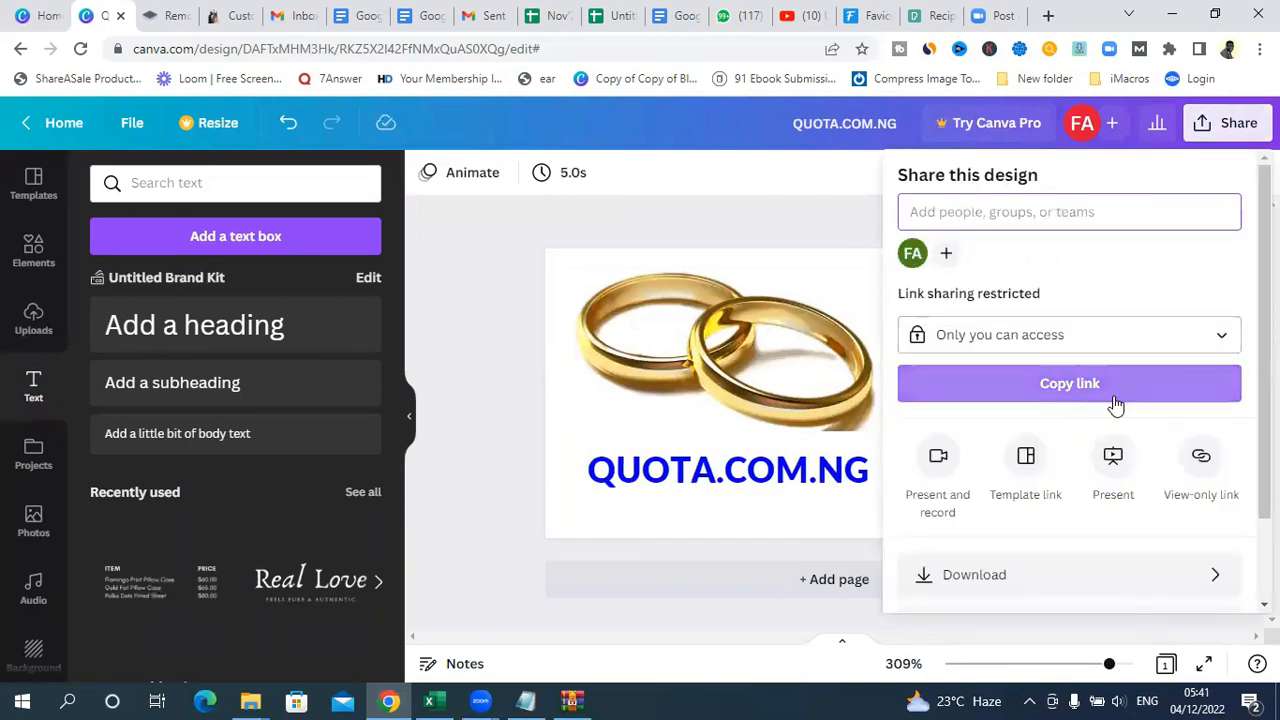
click(1160, 585)
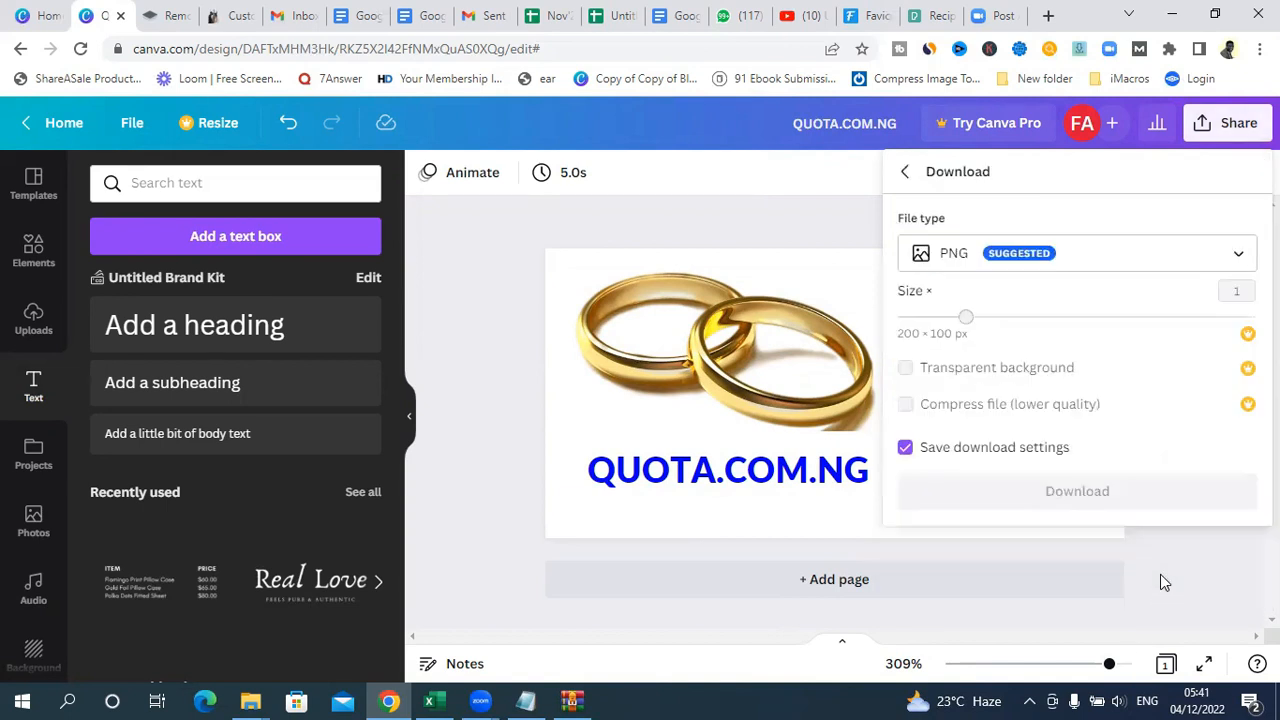
click(1044, 255)
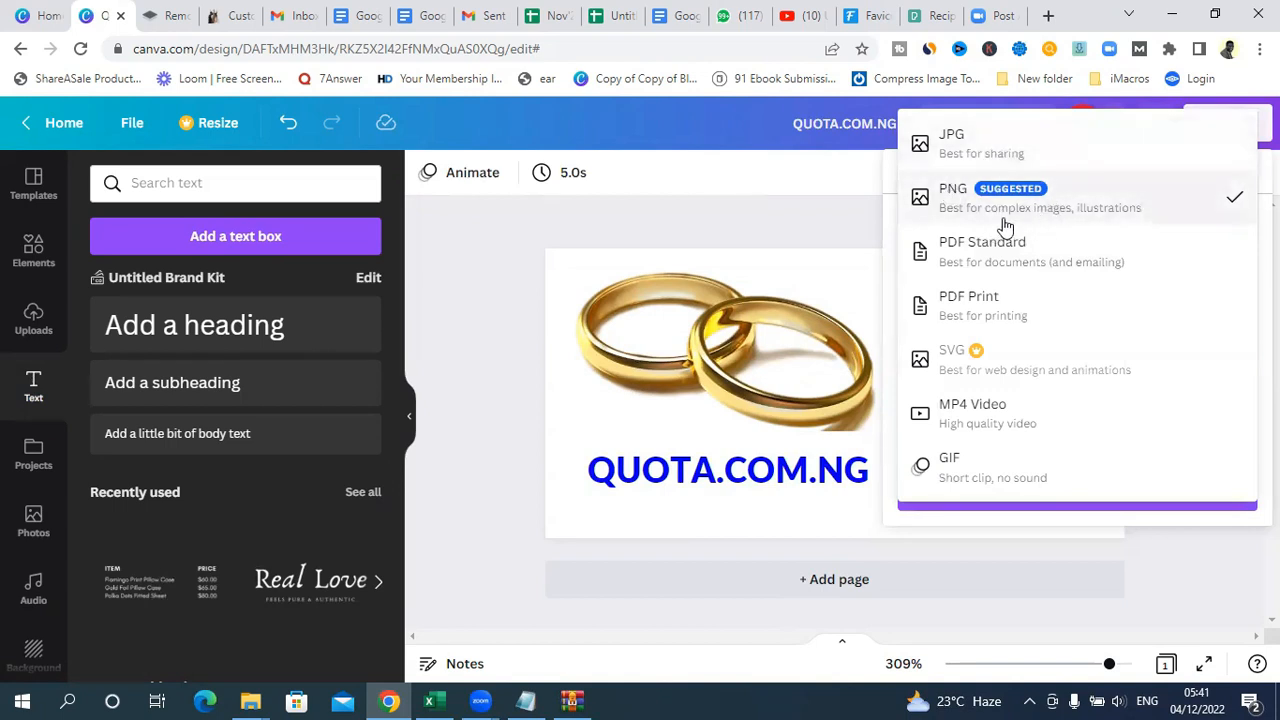
click(1037, 210)
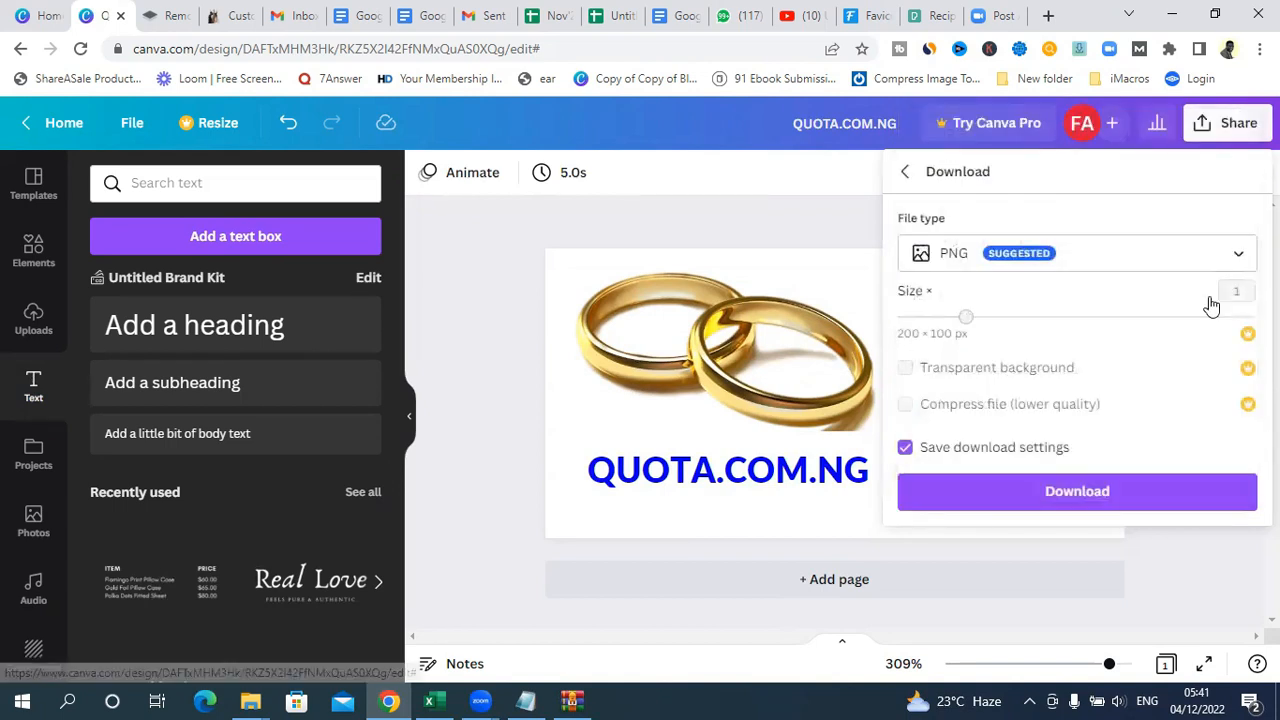
click(1065, 495)
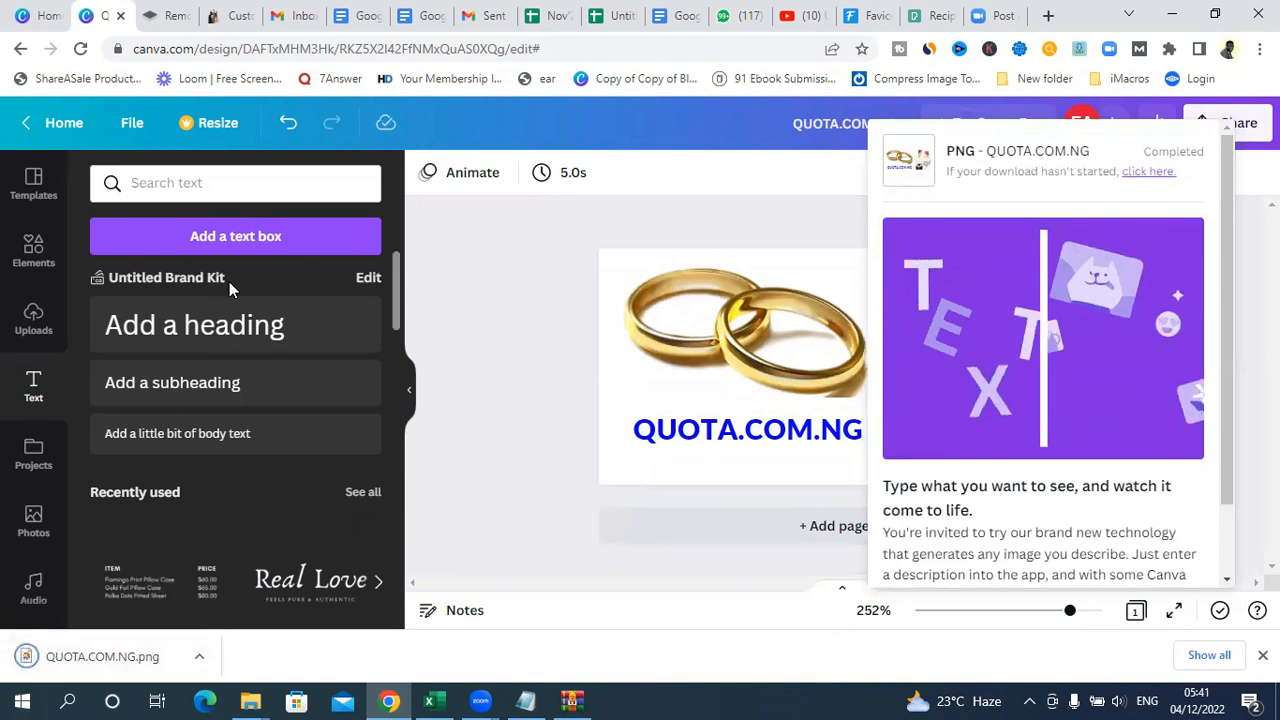
Step: Switch to the WordPress Customizer and upload QUOTA.COM.NG from the Downloads folder as the replacement site logo
click(228, 15)
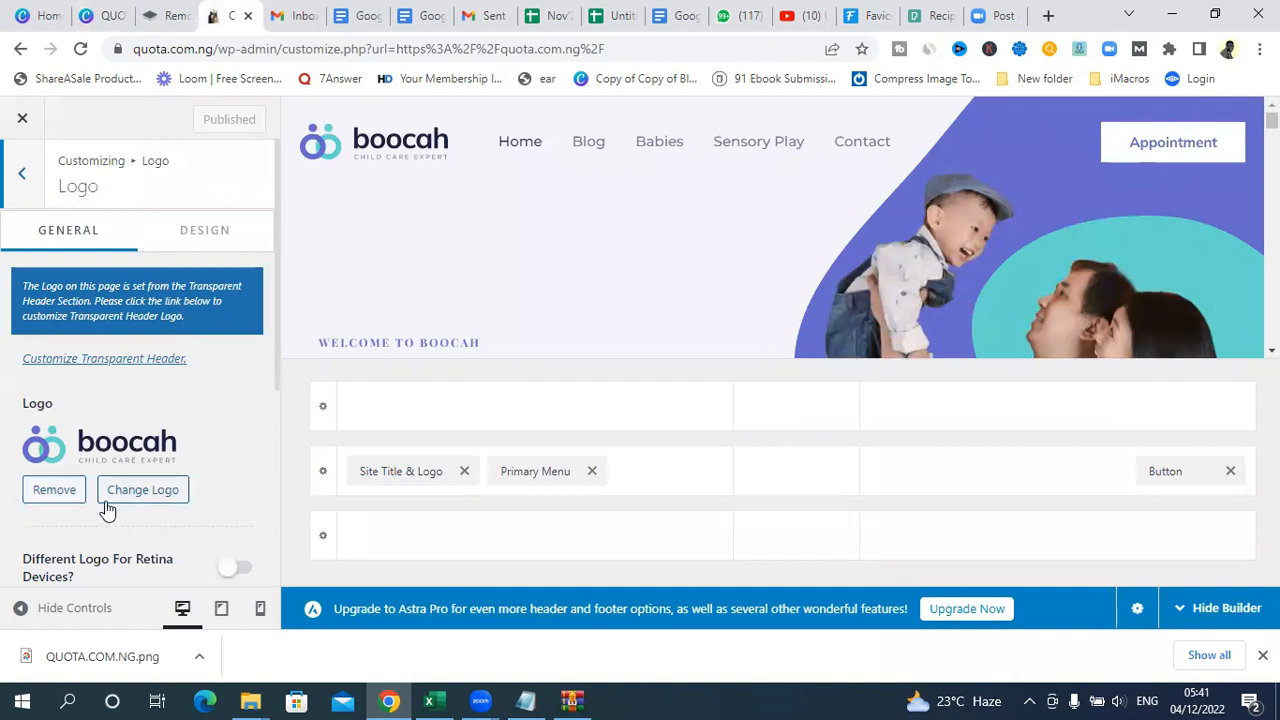
click(140, 490)
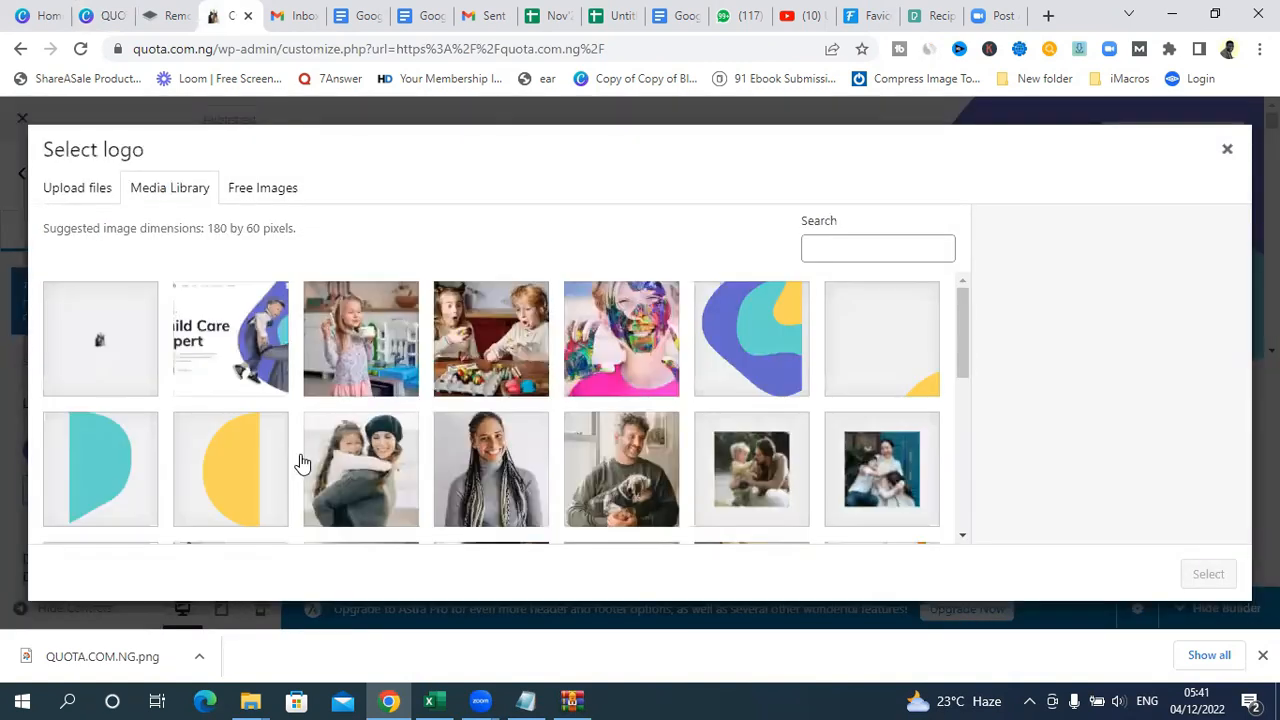
click(67, 195)
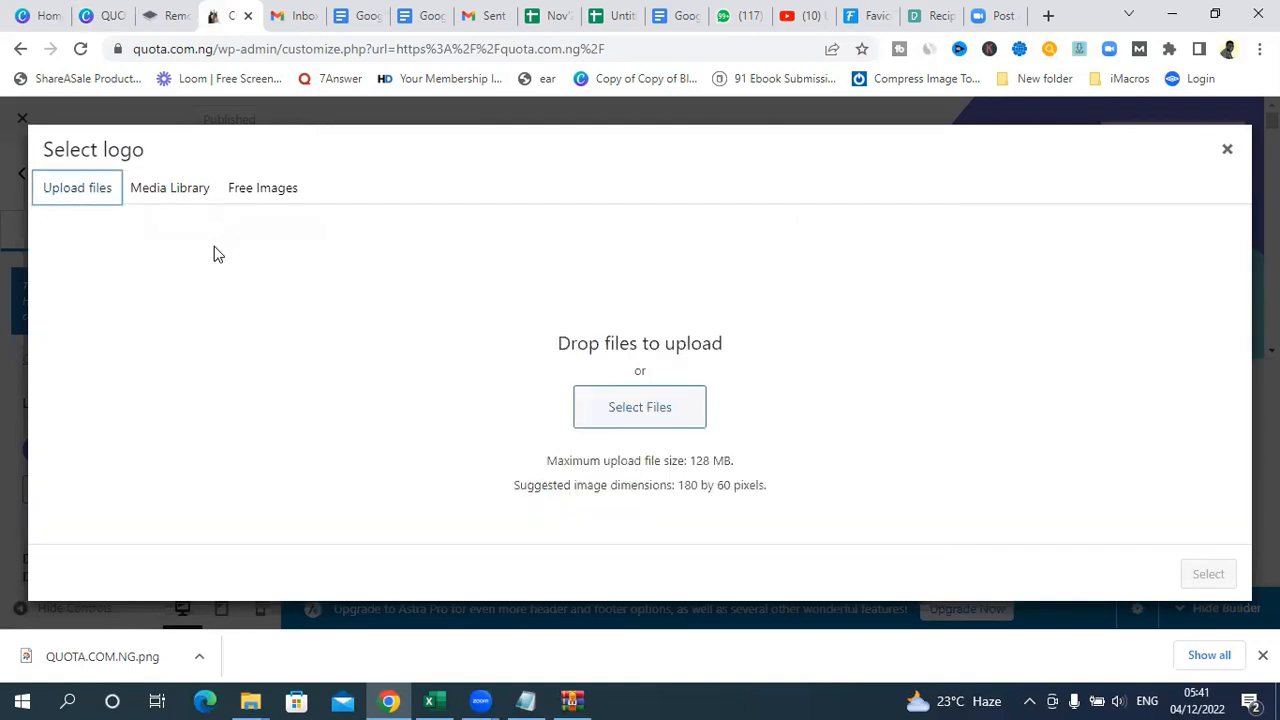
click(617, 420)
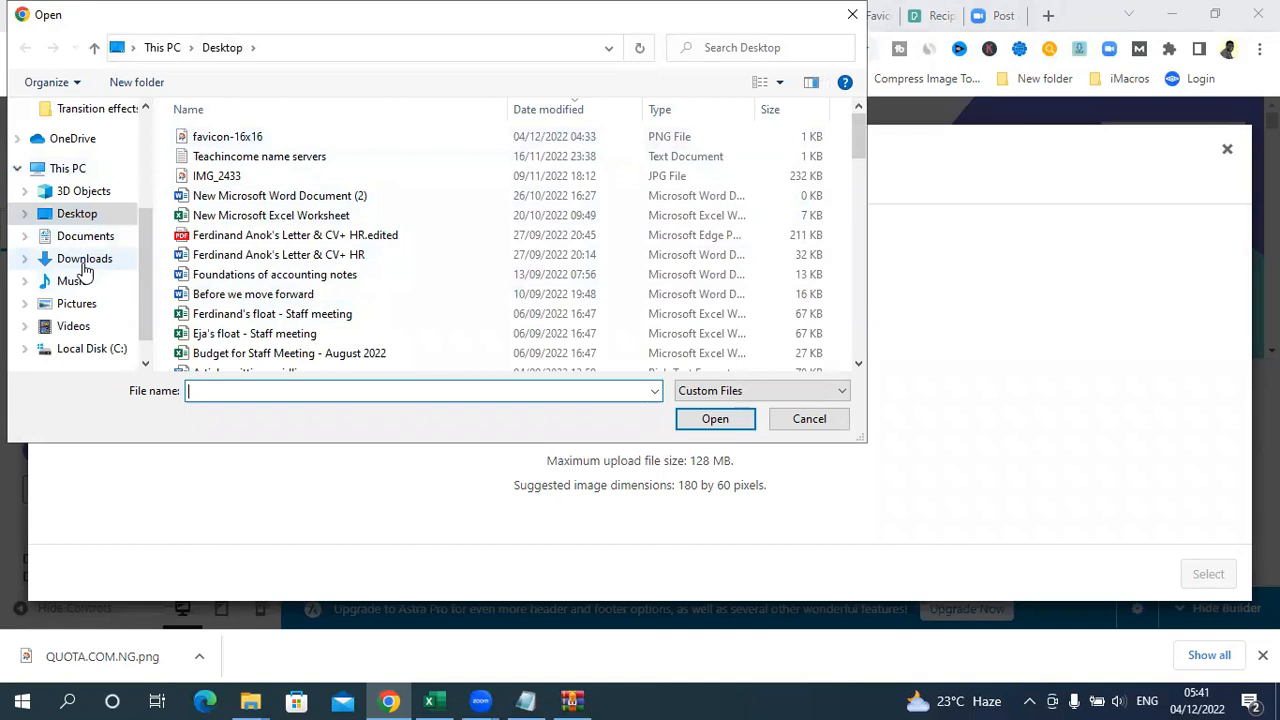
click(85, 260)
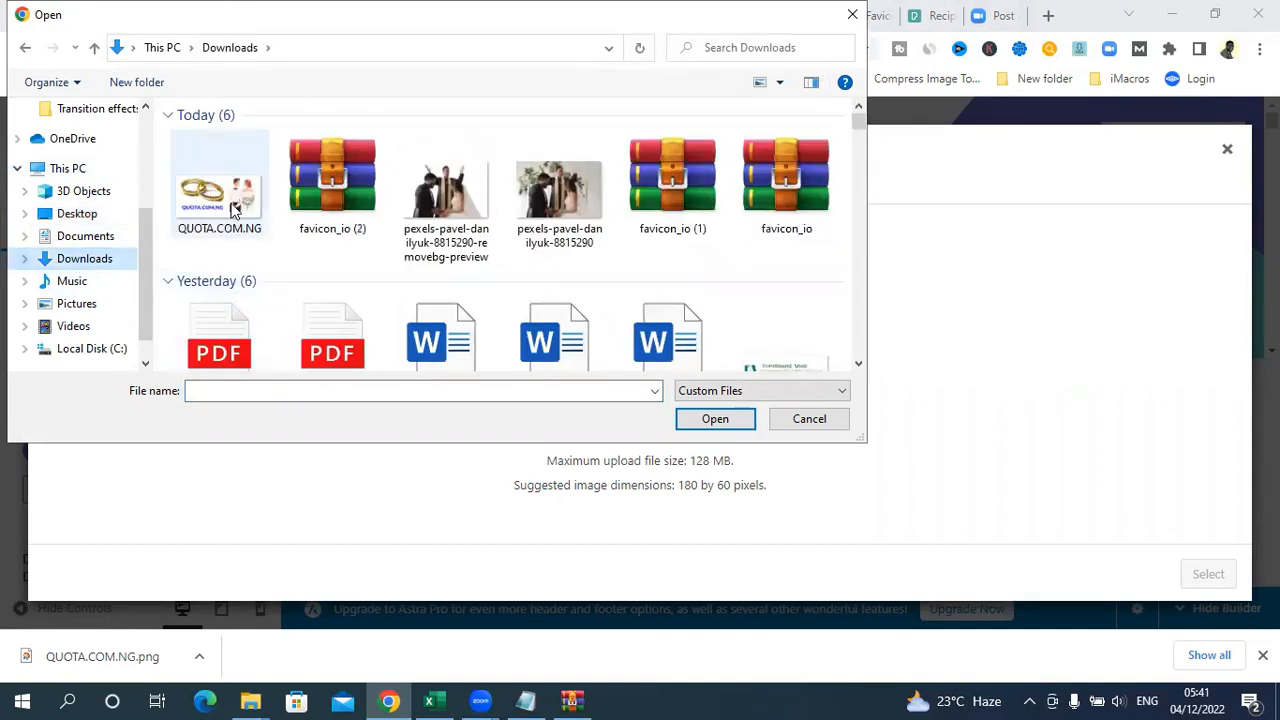
click(210, 207)
click(705, 420)
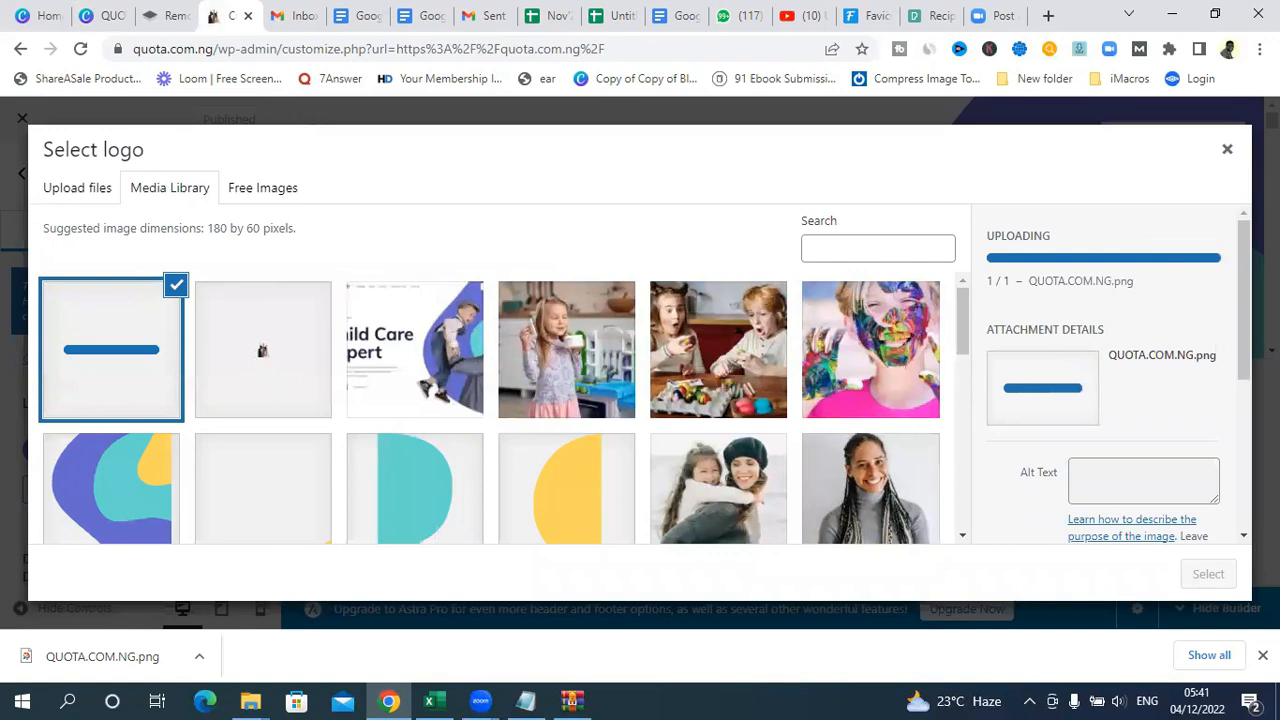
drag(1243, 306, 1243, 389)
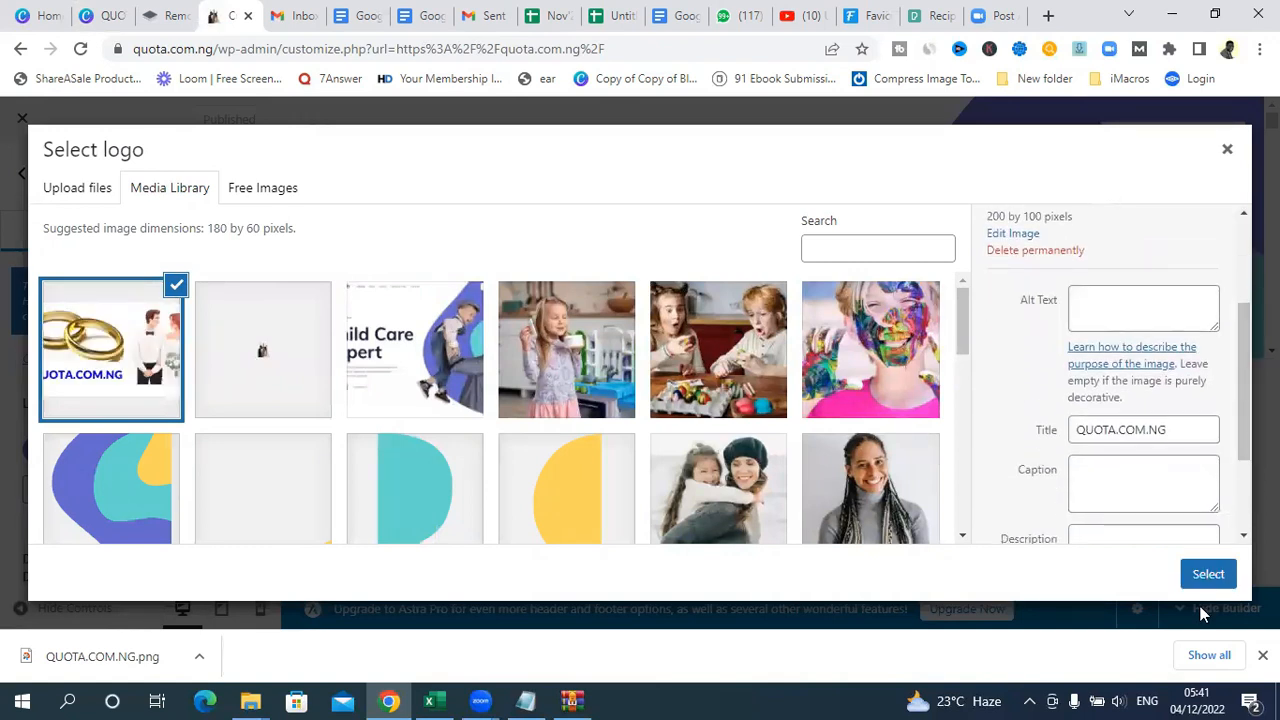
click(1206, 570)
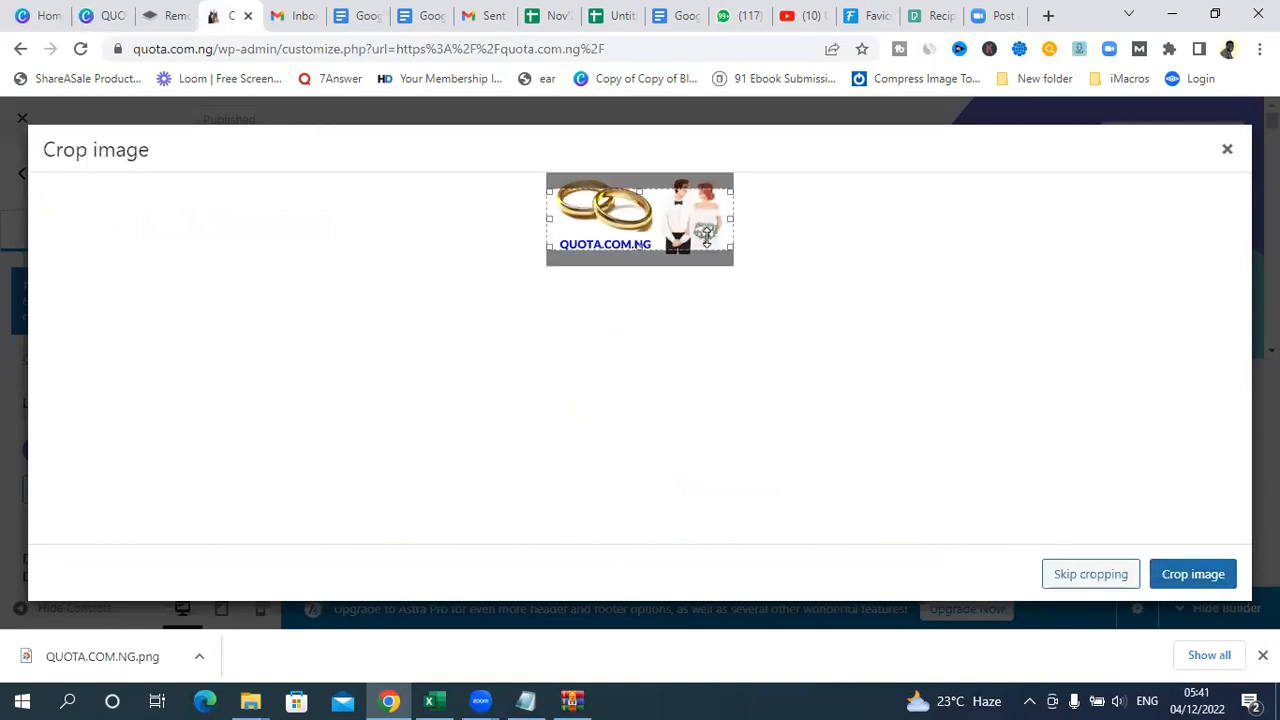
Step: Crop the logo image with the crop area extended up and down around the rings, couple and text, and publish the change
drag(639, 190, 639, 179)
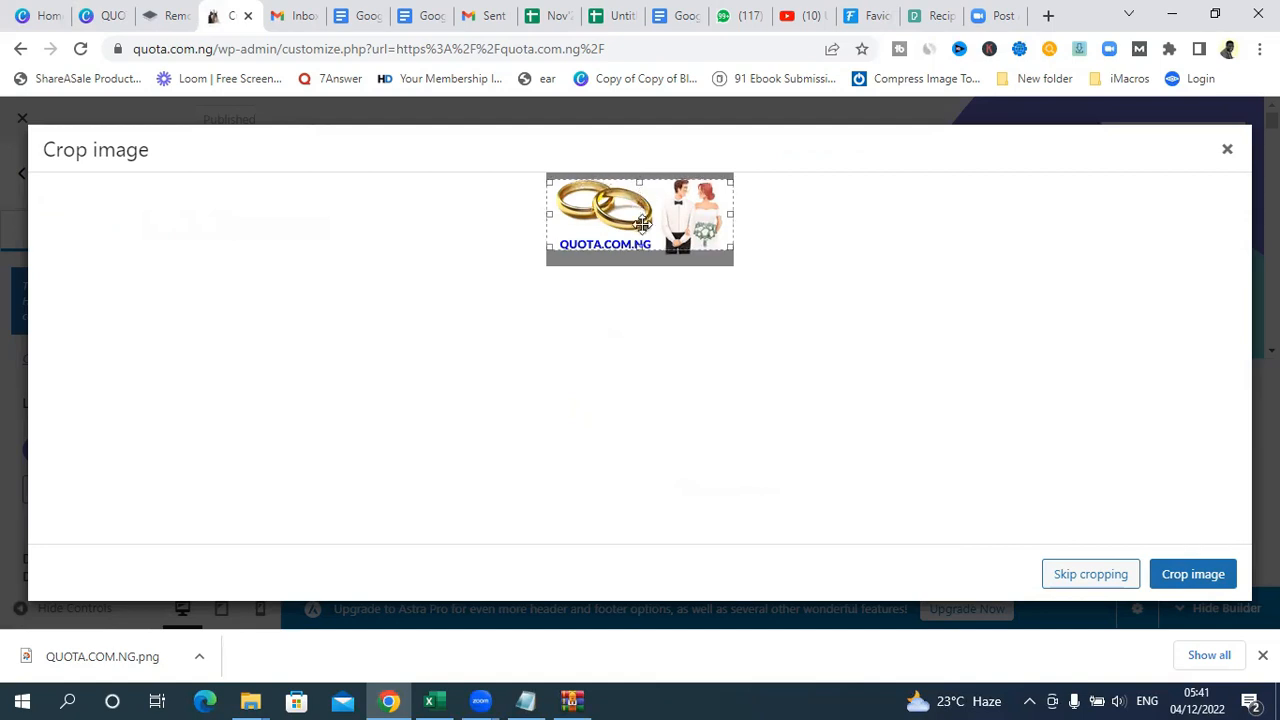
drag(650, 248, 650, 254)
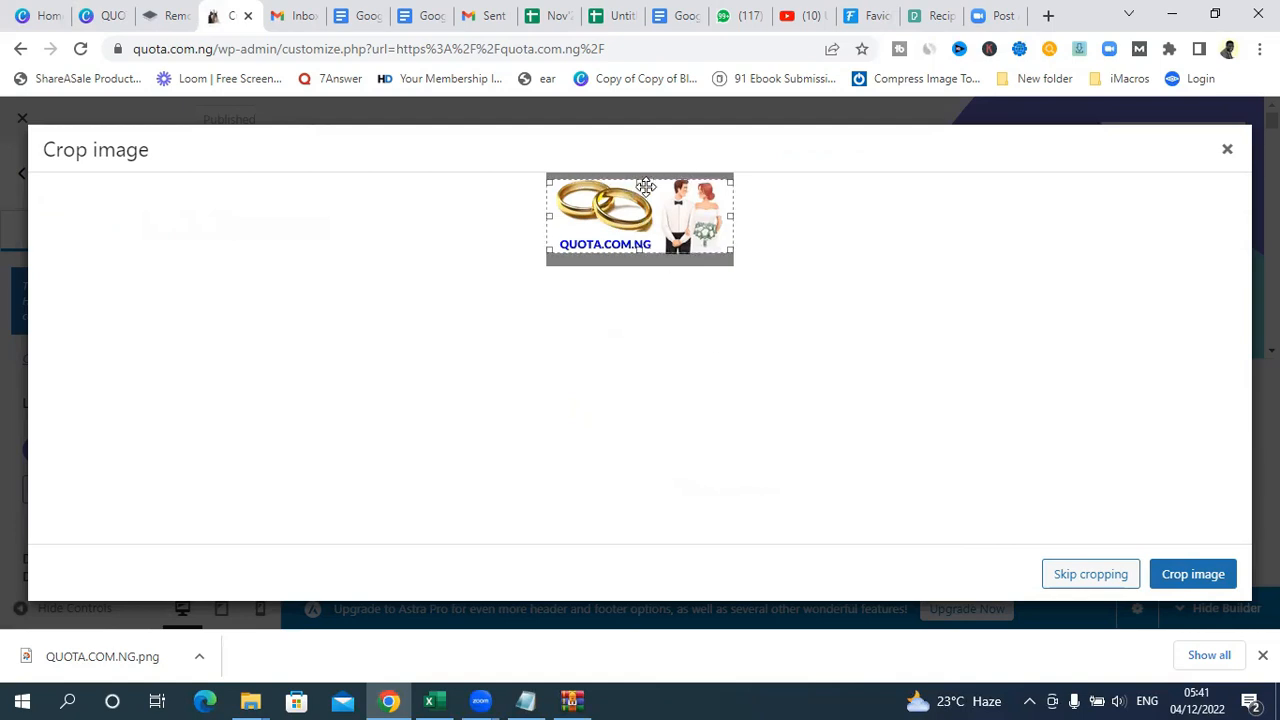
drag(640, 184, 640, 177)
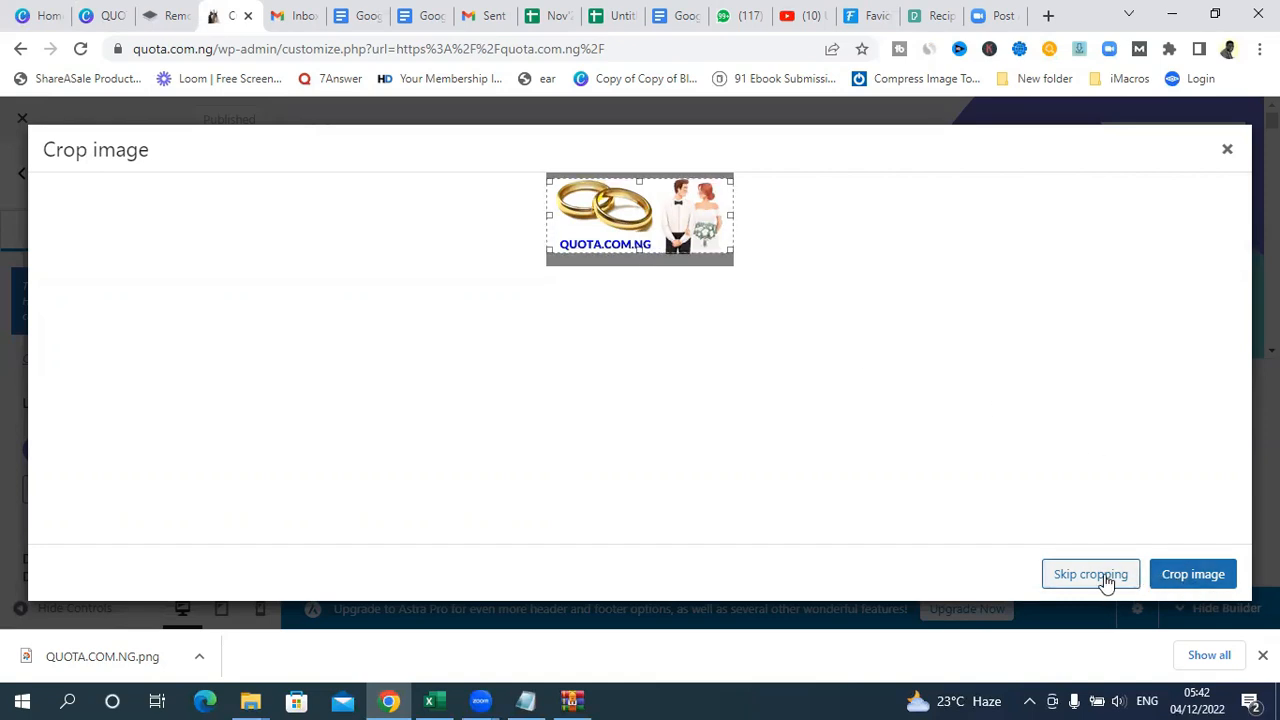
click(1199, 580)
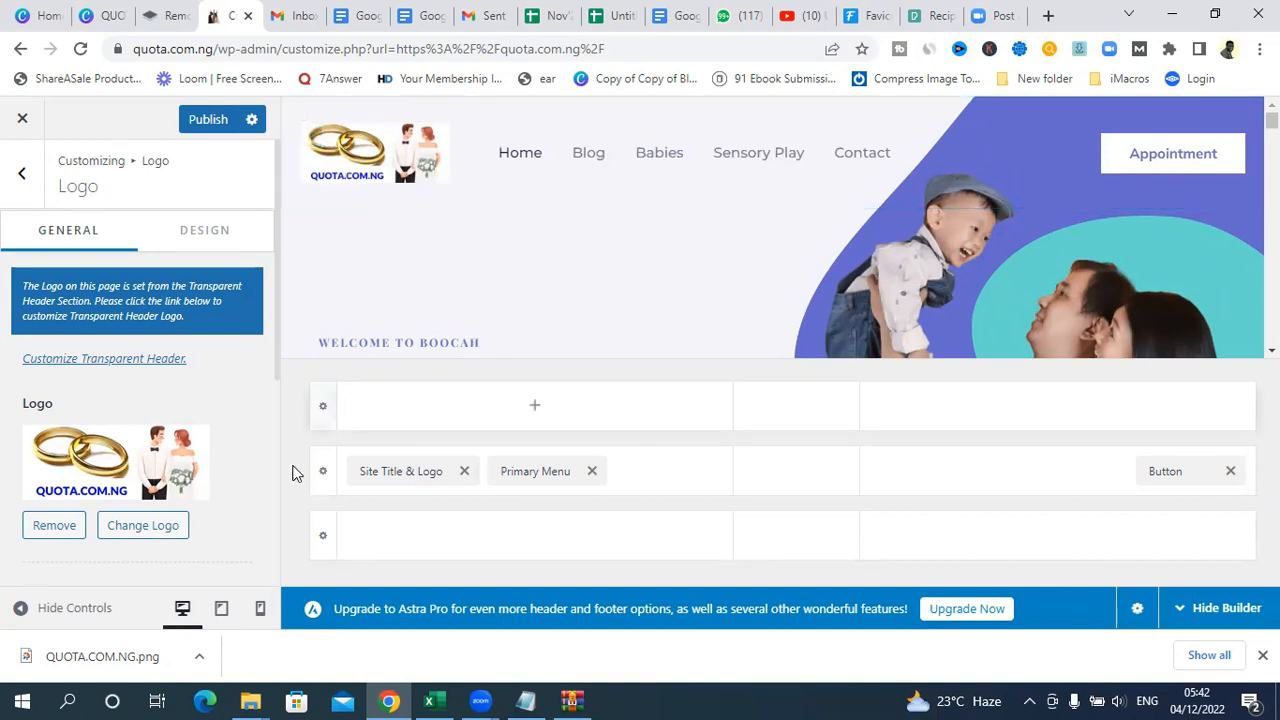
click(210, 120)
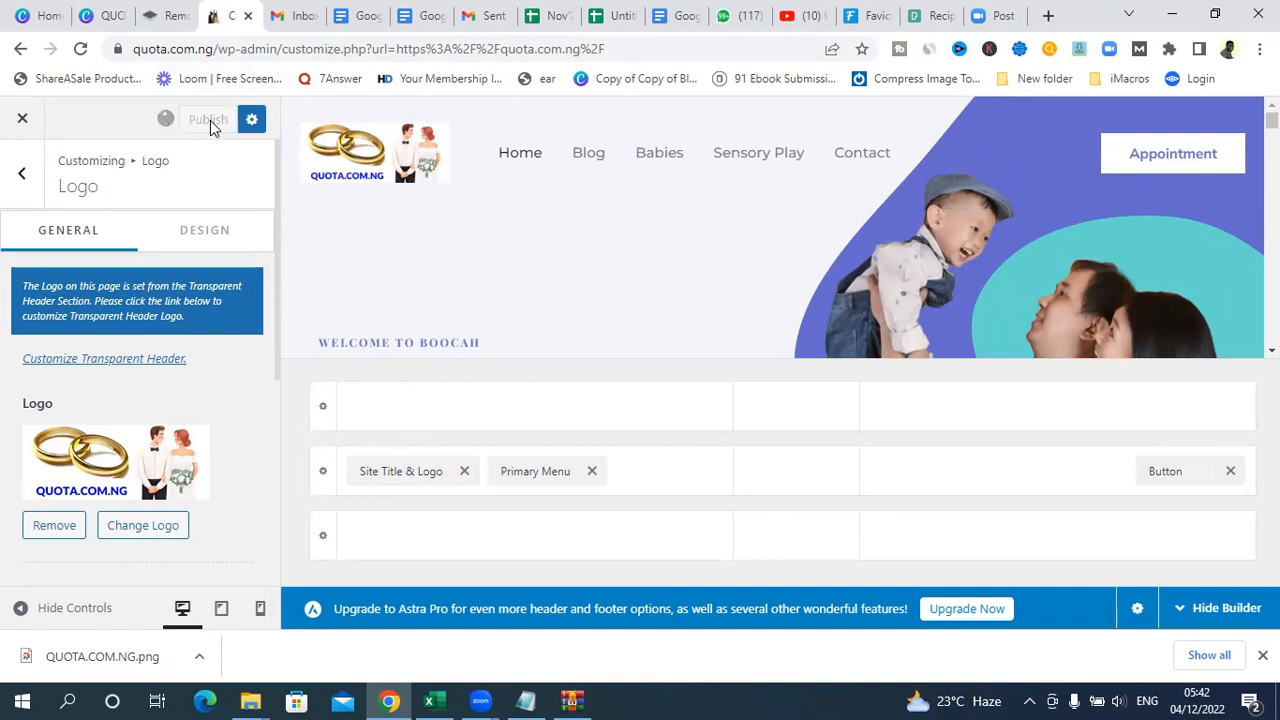